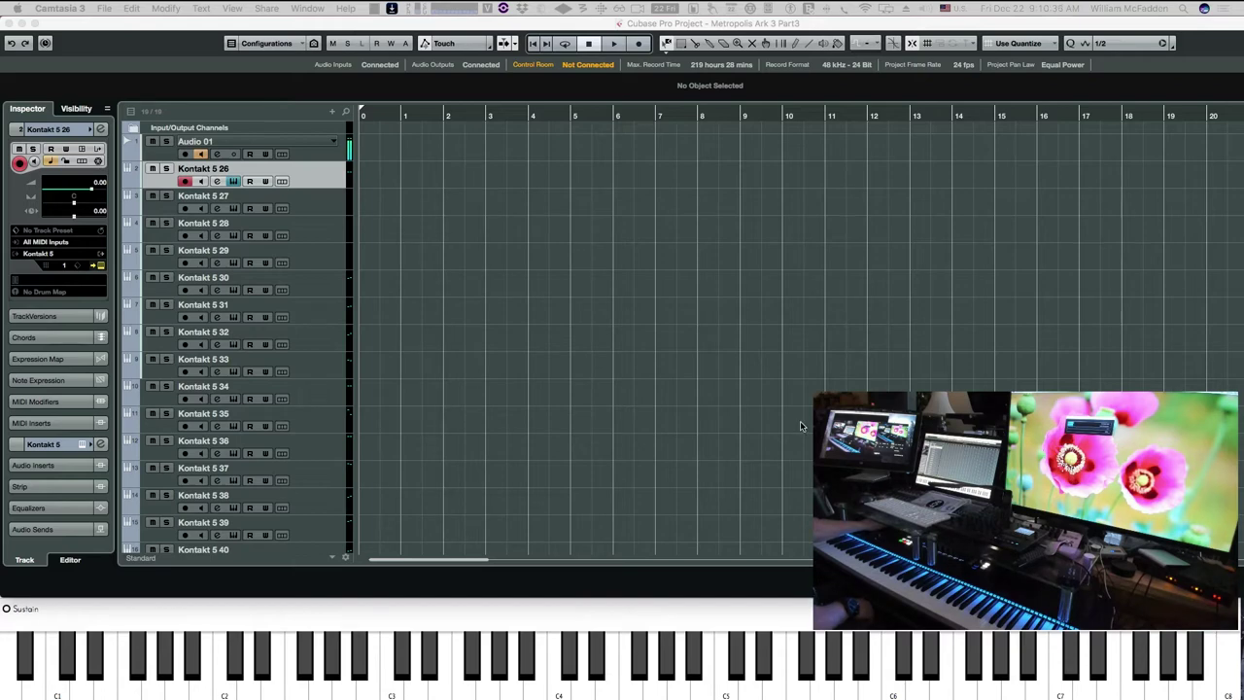
Step: Bring up the Kontakt instrument of track Kontakt 5 26, hide its library browser and reposition the window over the project
left_click(853, 63)
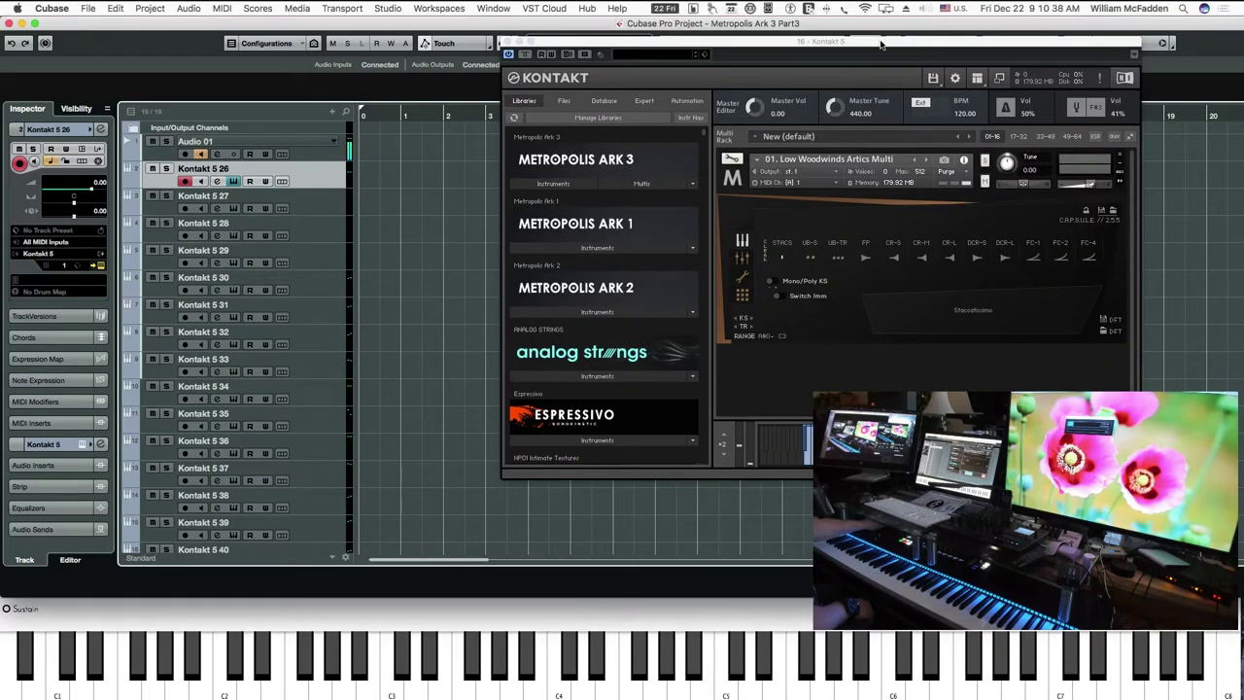
left_click_drag(881, 45, 775, 49)
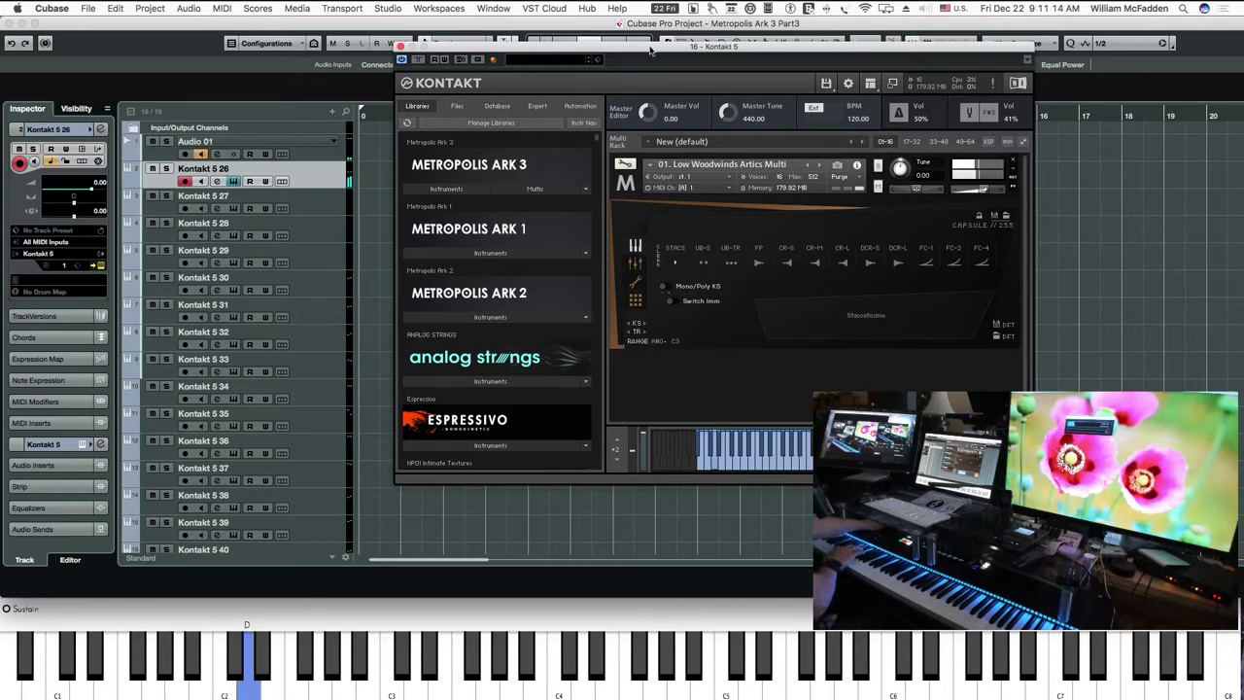
left_click_drag(651, 52, 415, 49)
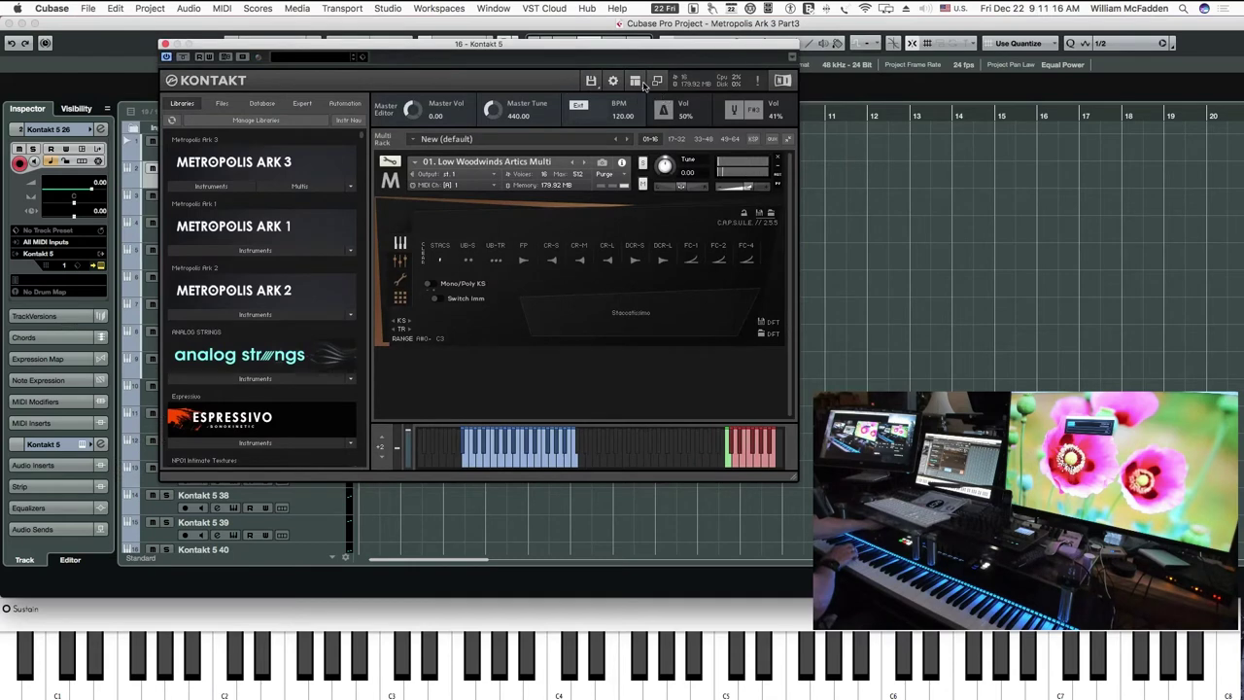
left_click(638, 81)
left_click(642, 95)
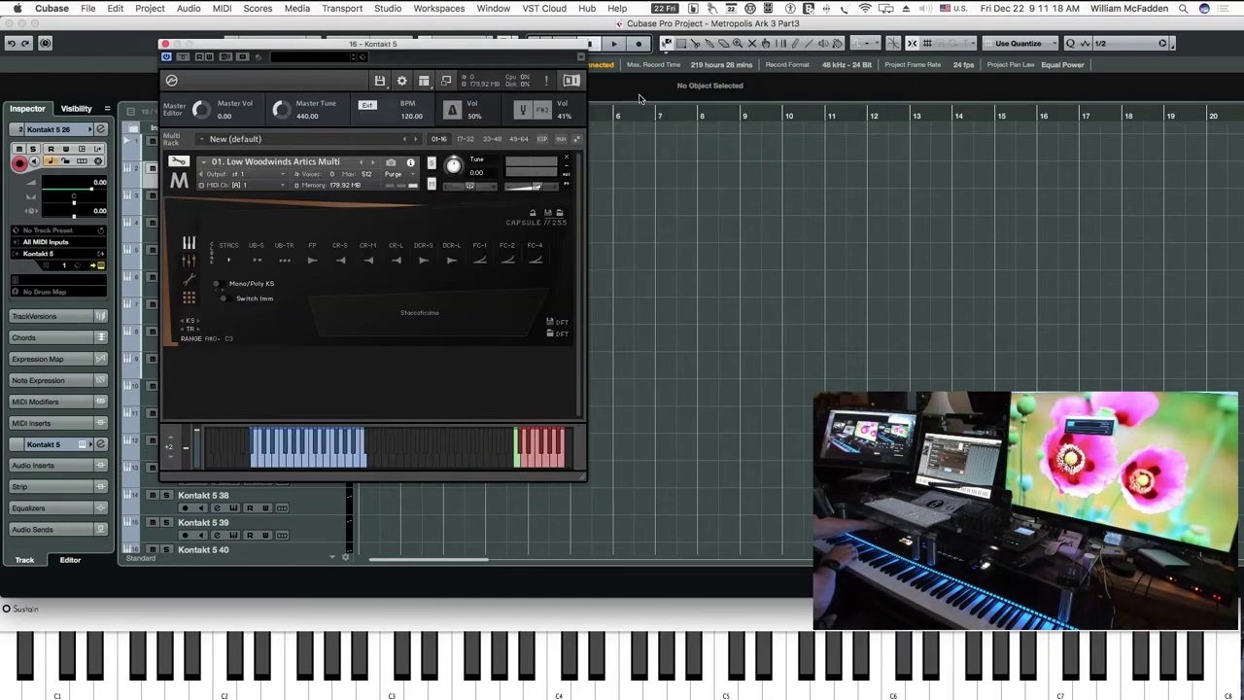
left_click_drag(365, 46, 532, 65)
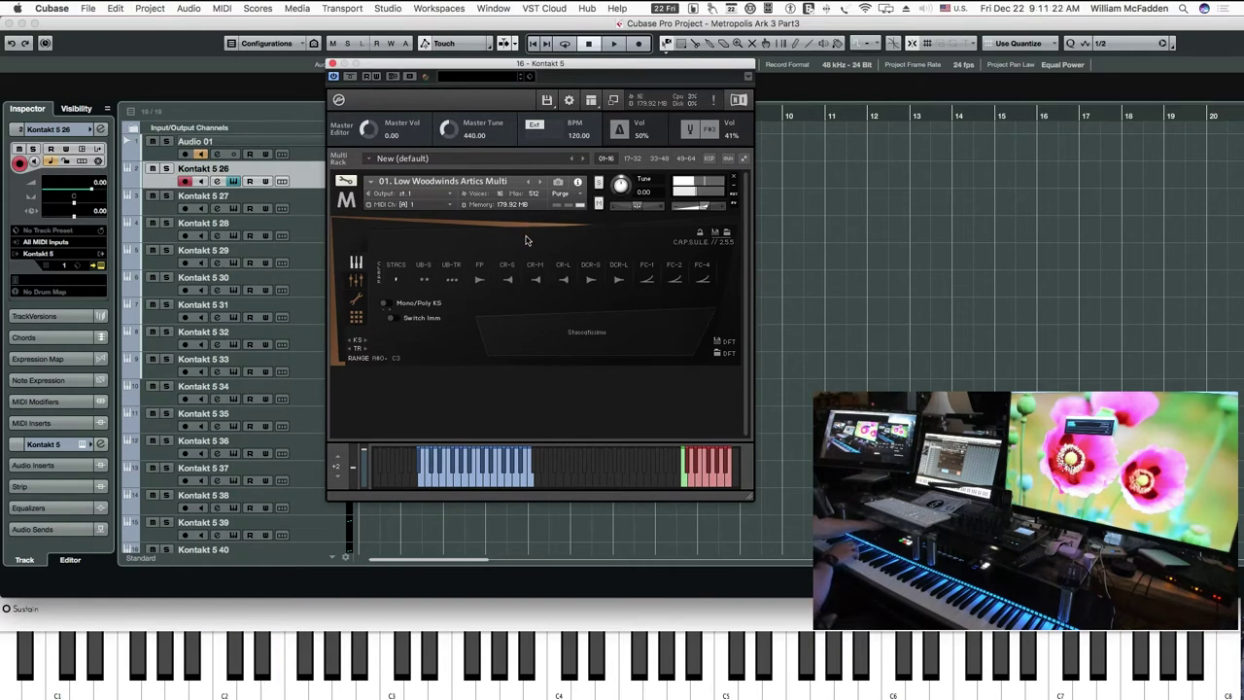
Step: Audition the upbeat single, upbeat triplet and fortepiano articulations of the Low Woodwinds Artics Multi
left_click(425, 281)
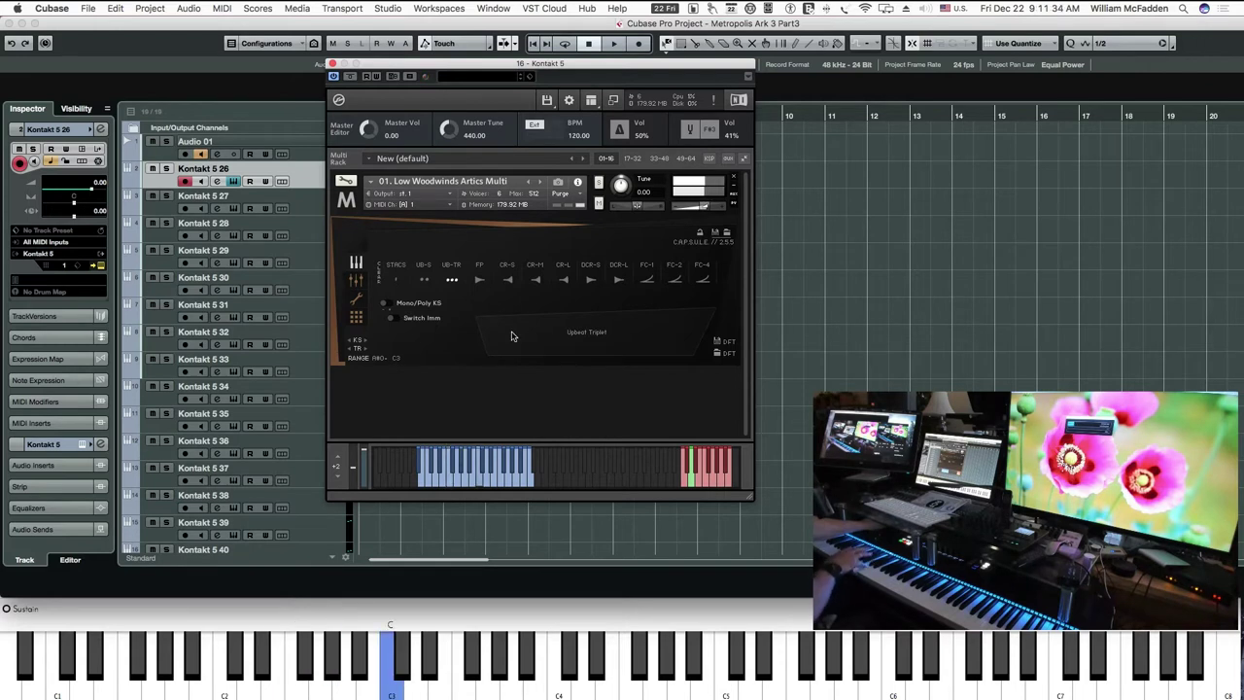
left_click(480, 277)
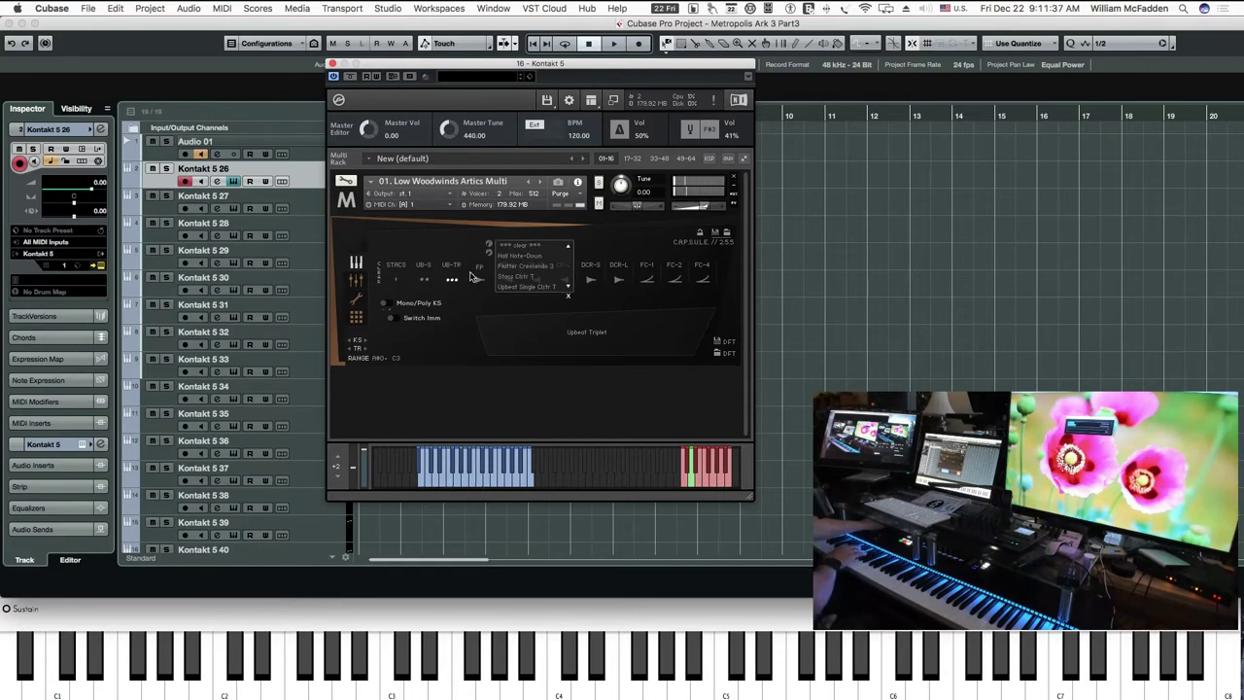
left_click(571, 299)
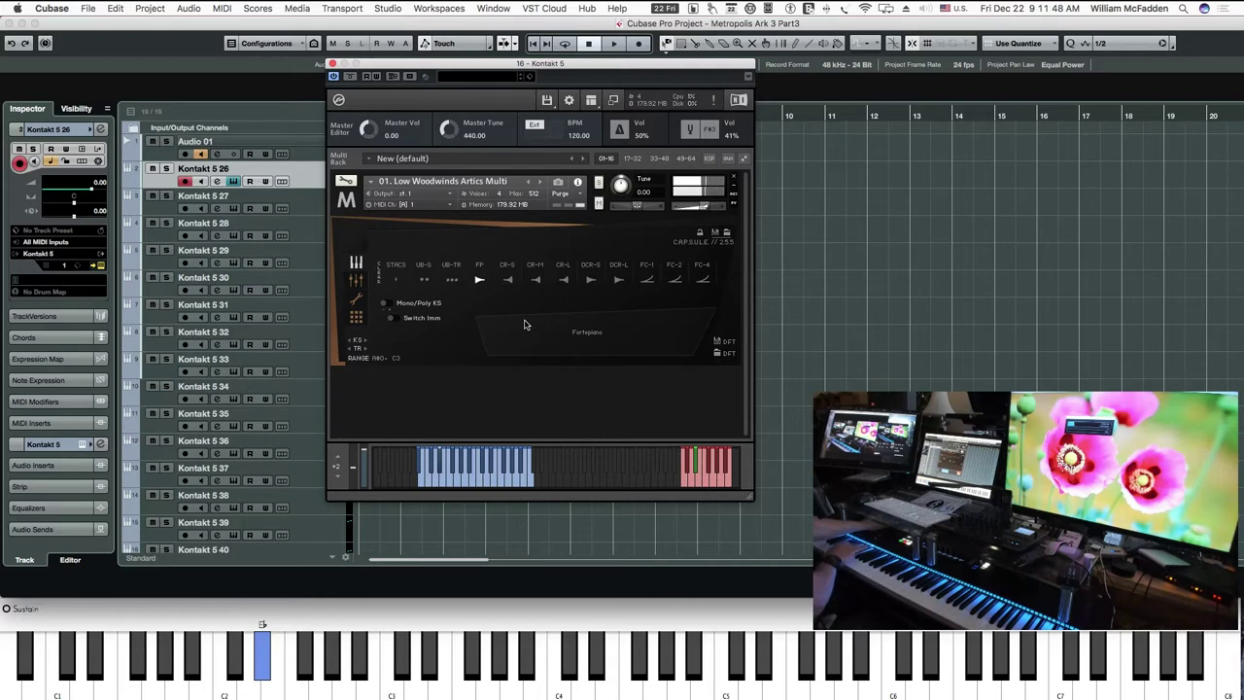
Step: Audition the short, mid and long crescendos and the short and long decrescendos of the Low Woodwinds Artics Multi
left_click(507, 280)
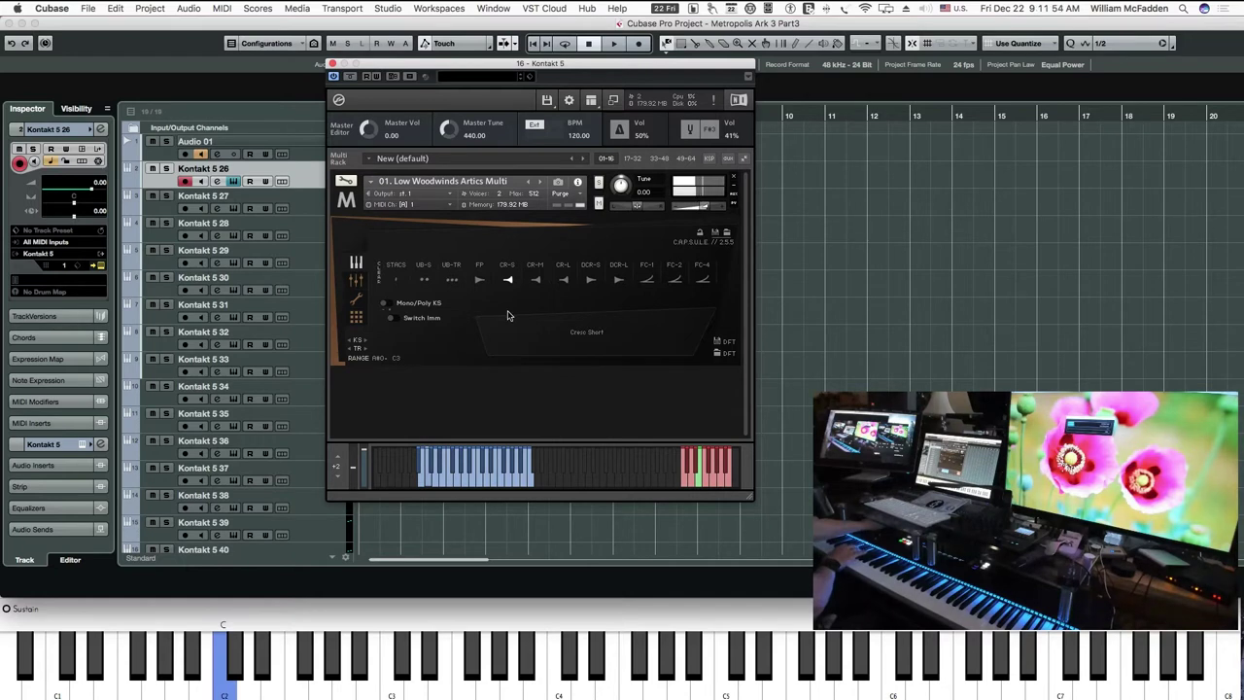
left_click(536, 281)
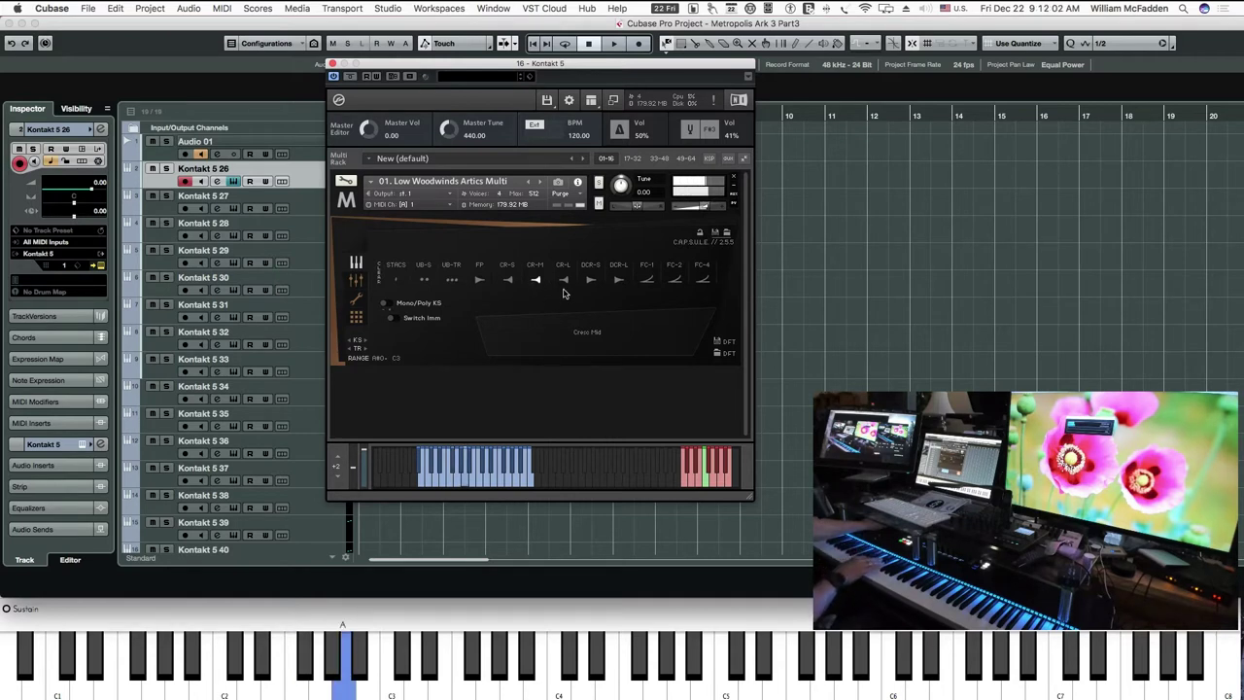
left_click(564, 282)
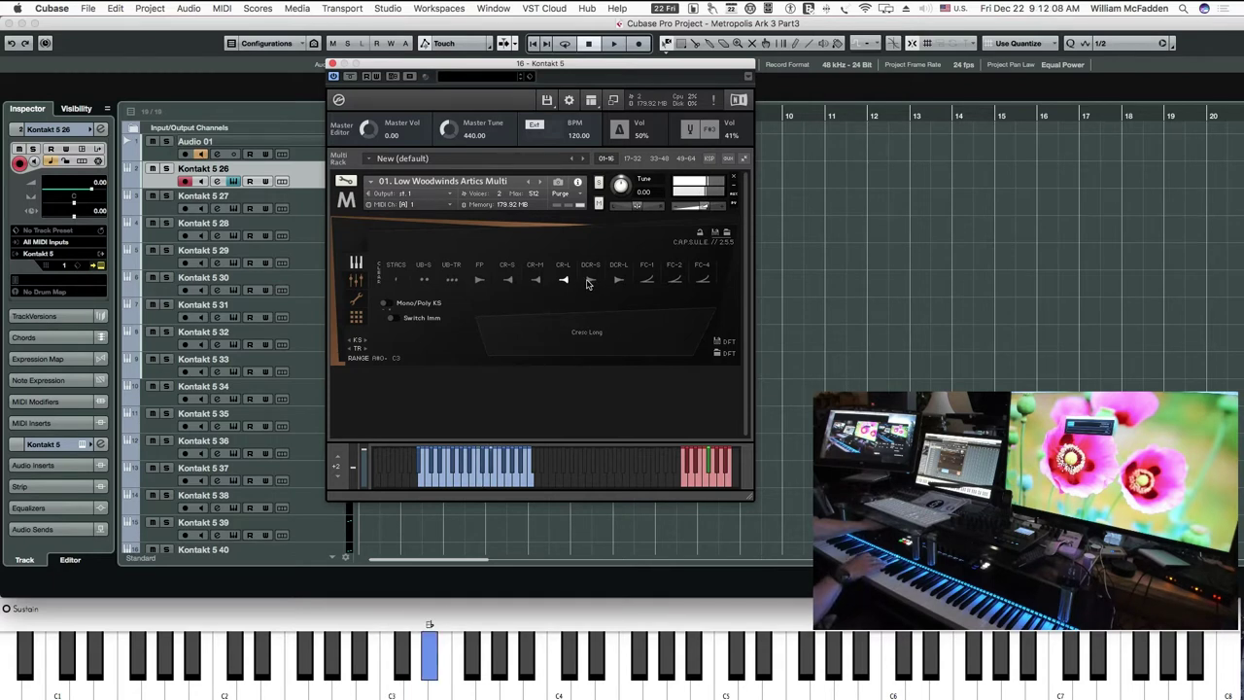
left_click(589, 282)
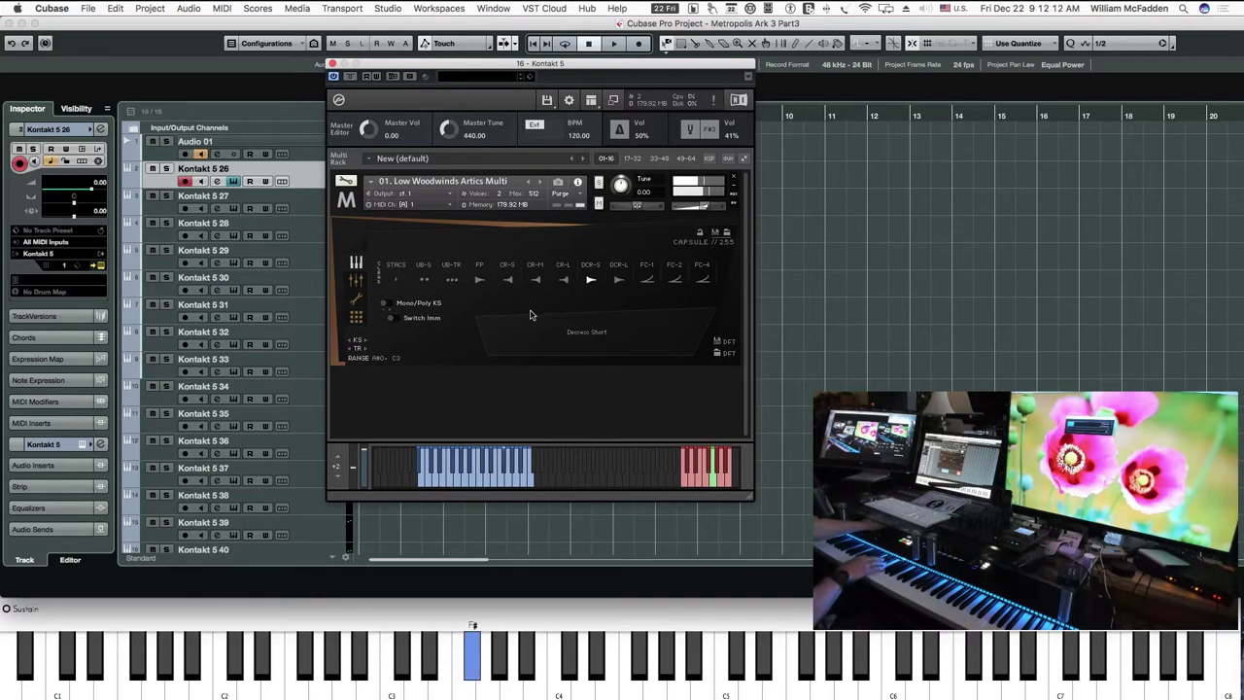
left_click(619, 280)
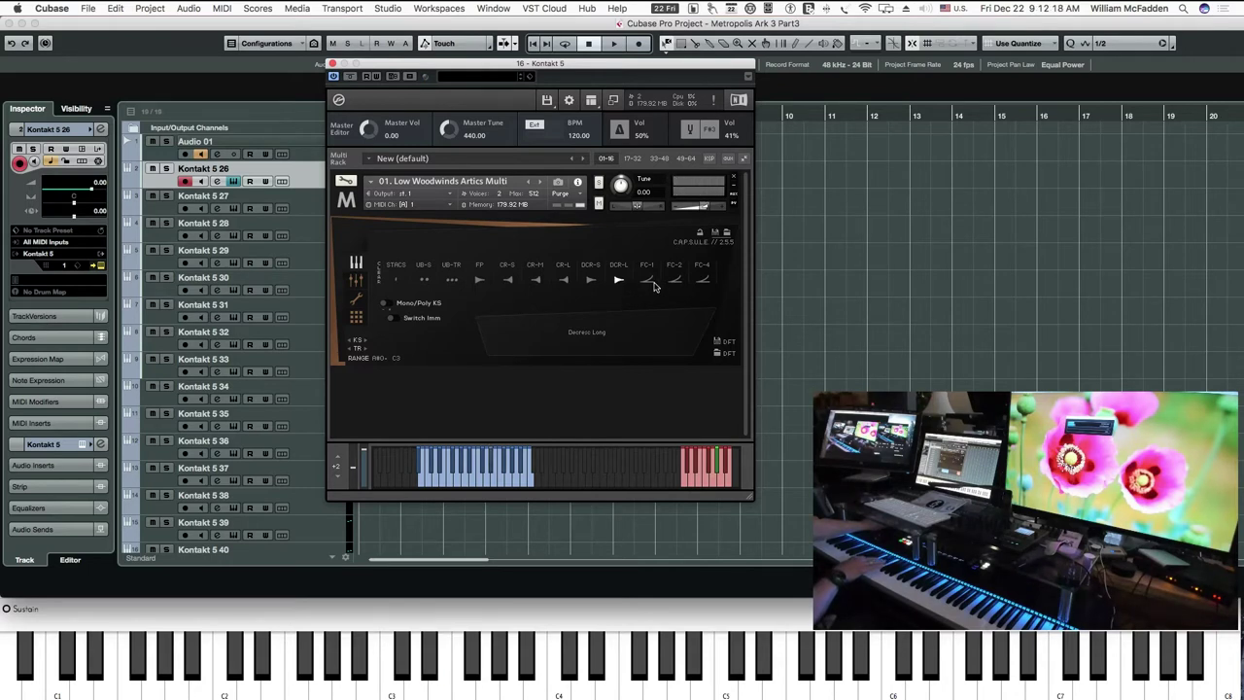
Step: Audition the flutter crescendos FC-1, FC-2 and FC-4, and close the instrument window of Kontakt 5 26
left_click(650, 281)
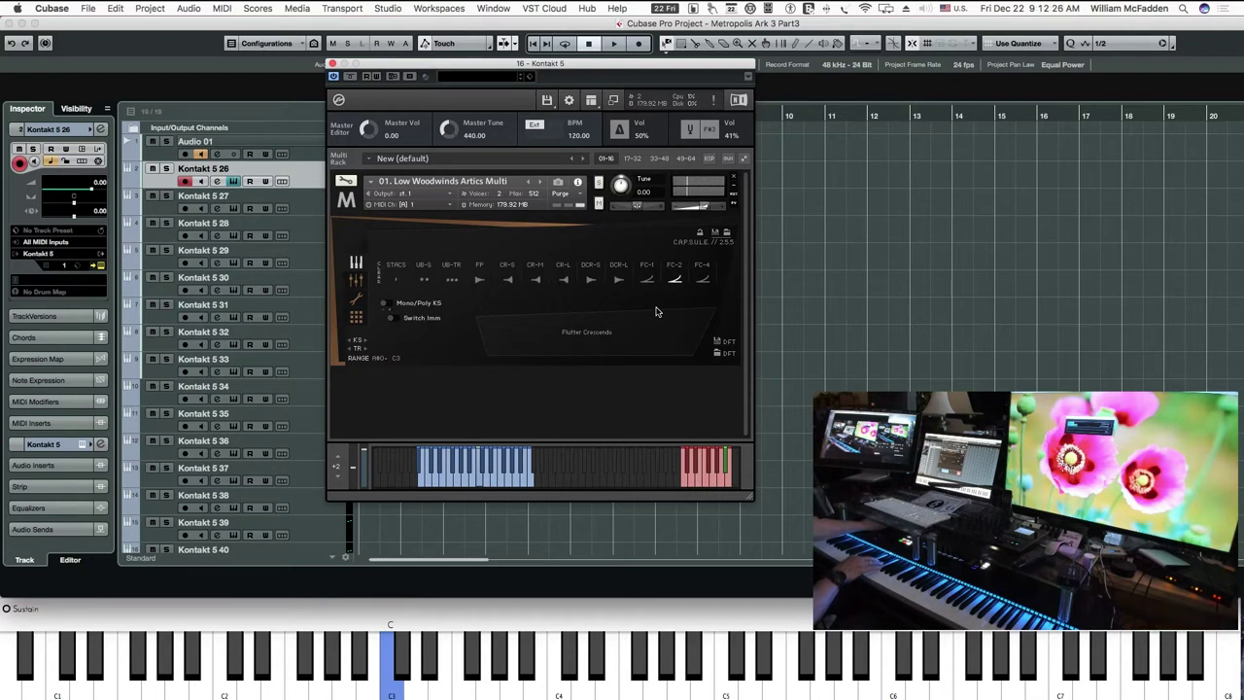
left_click(703, 284)
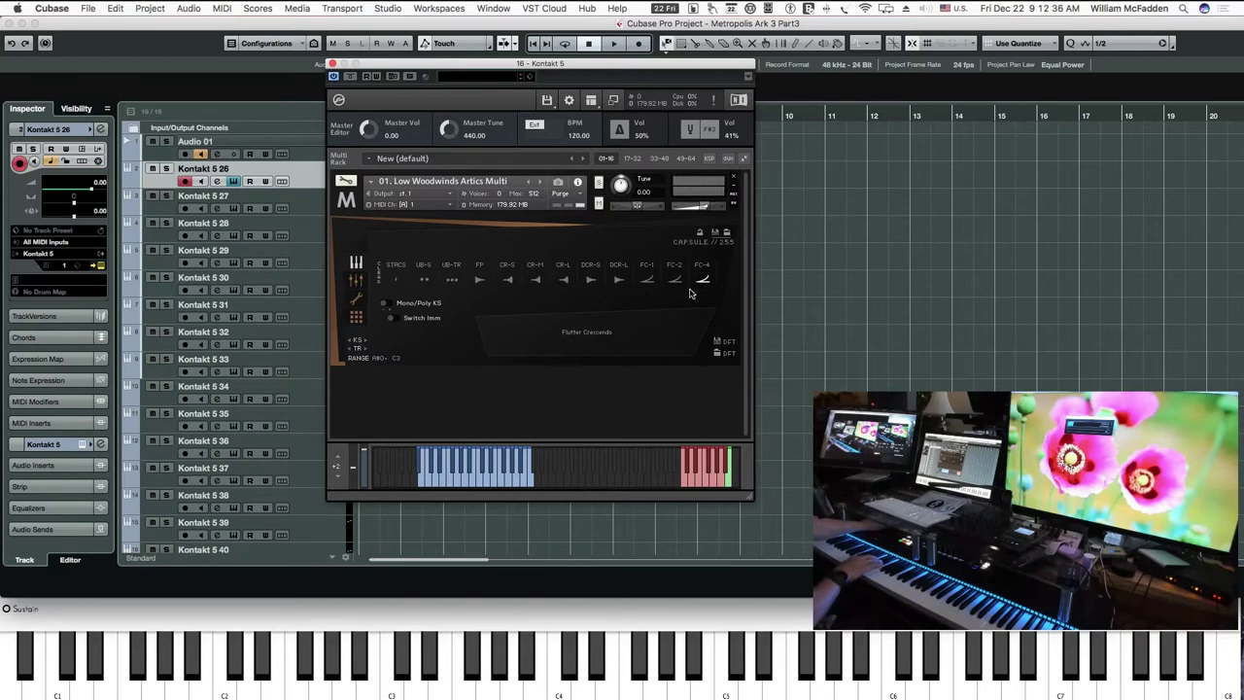
left_click(332, 63)
Step: Select track Kontakt 5 27, open its Low Woodwinds Cluster instrument and move the window clear of the track list
left_click(334, 197)
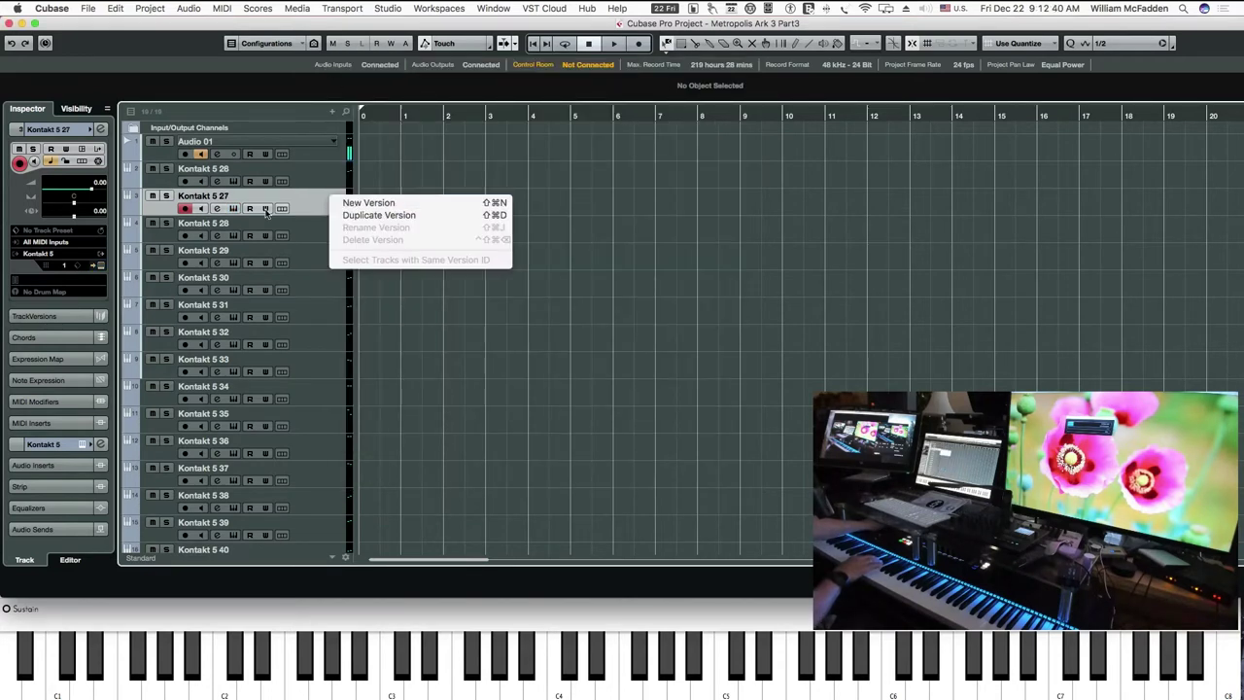
left_click(236, 213)
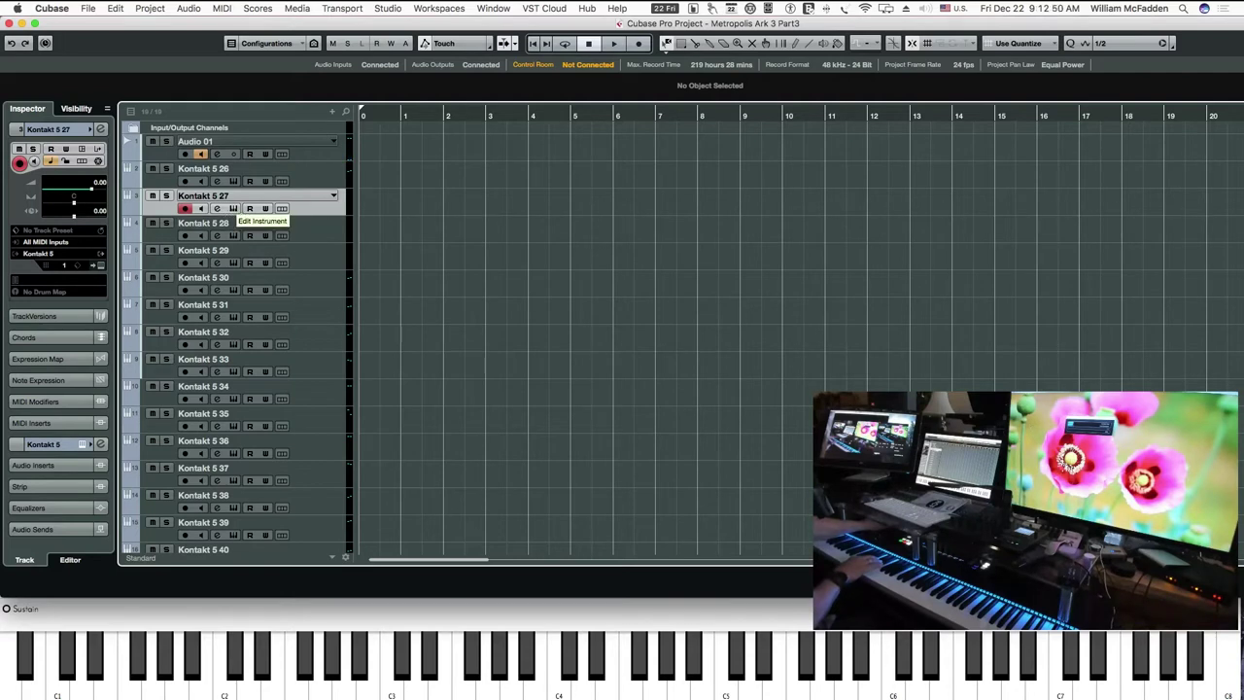
left_click(234, 209)
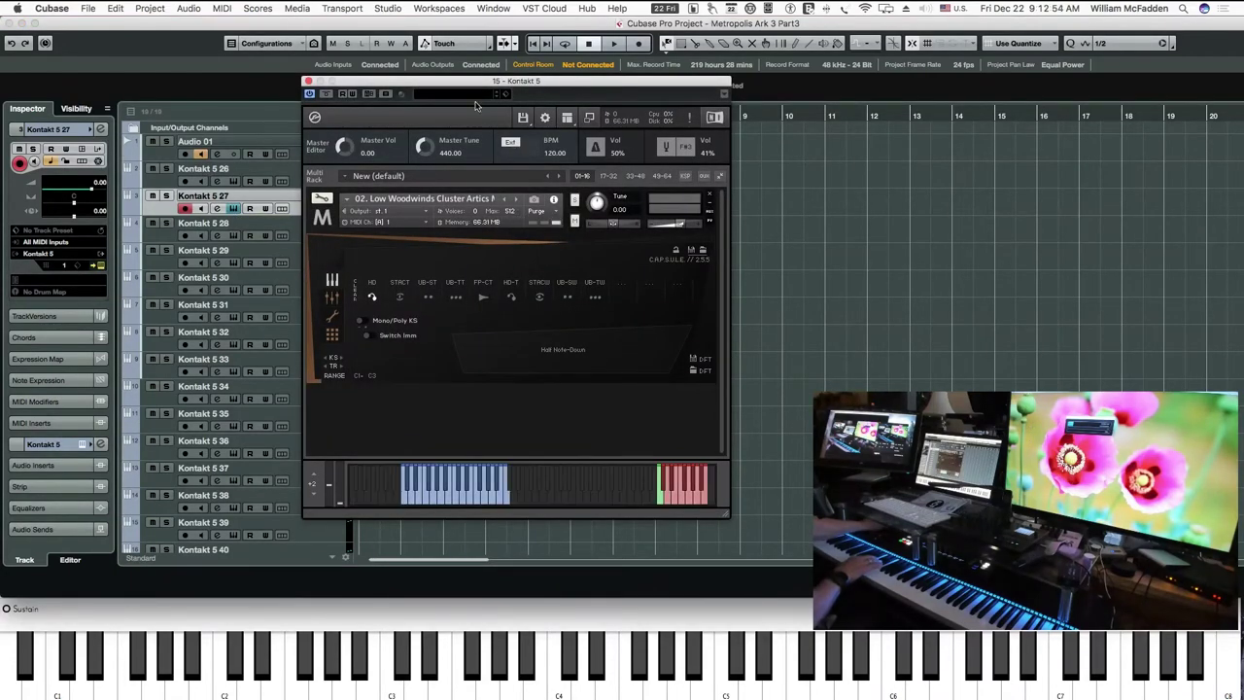
left_click_drag(466, 84, 557, 66)
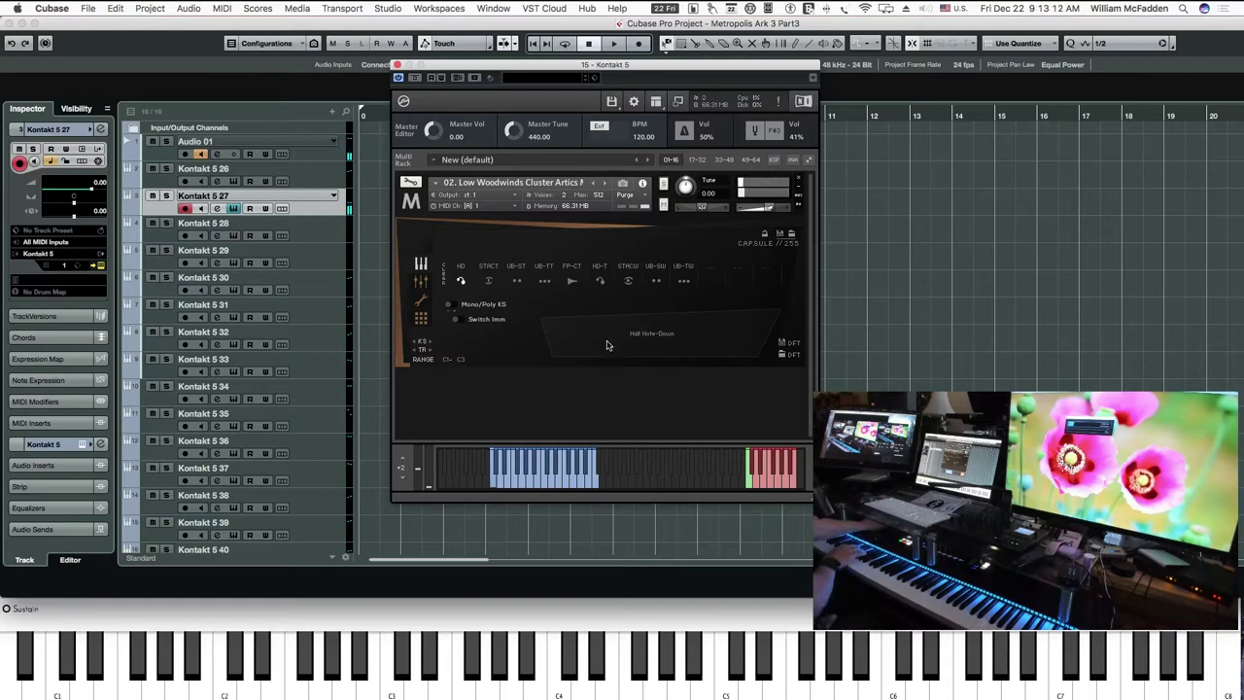
Step: Audition the cluster patch's STACT, UB-ST, UB-TT and FP-CT articulations
left_click(491, 283)
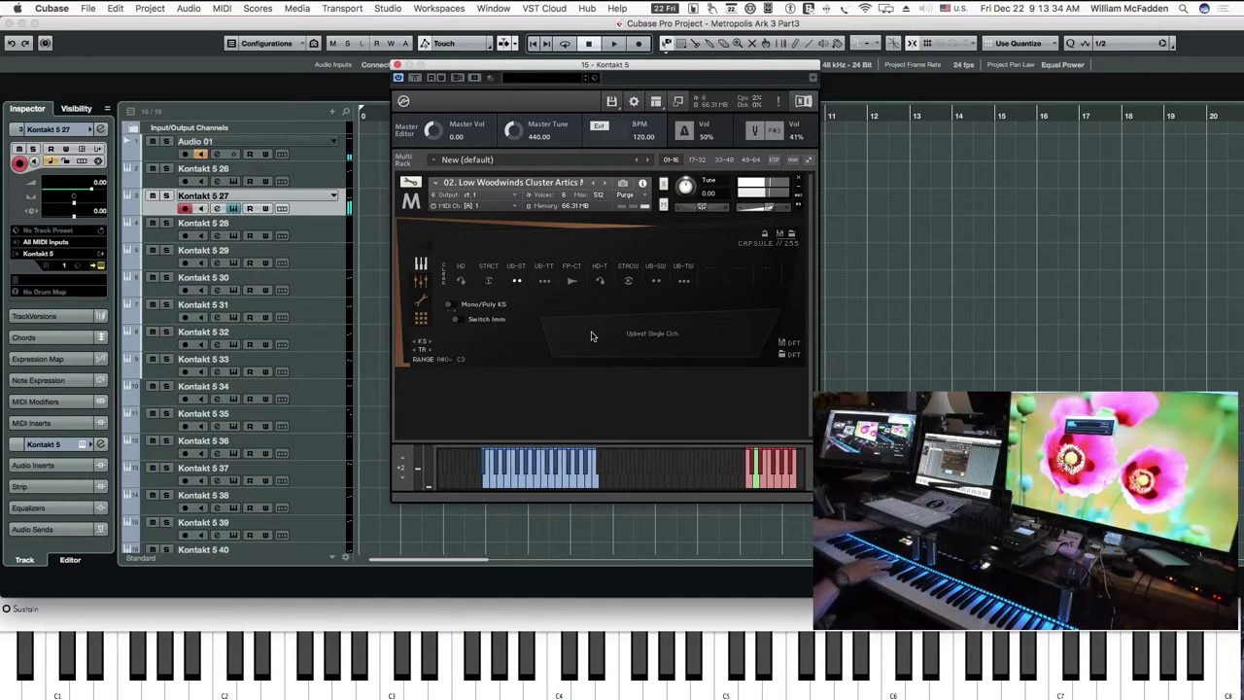
left_click(540, 281)
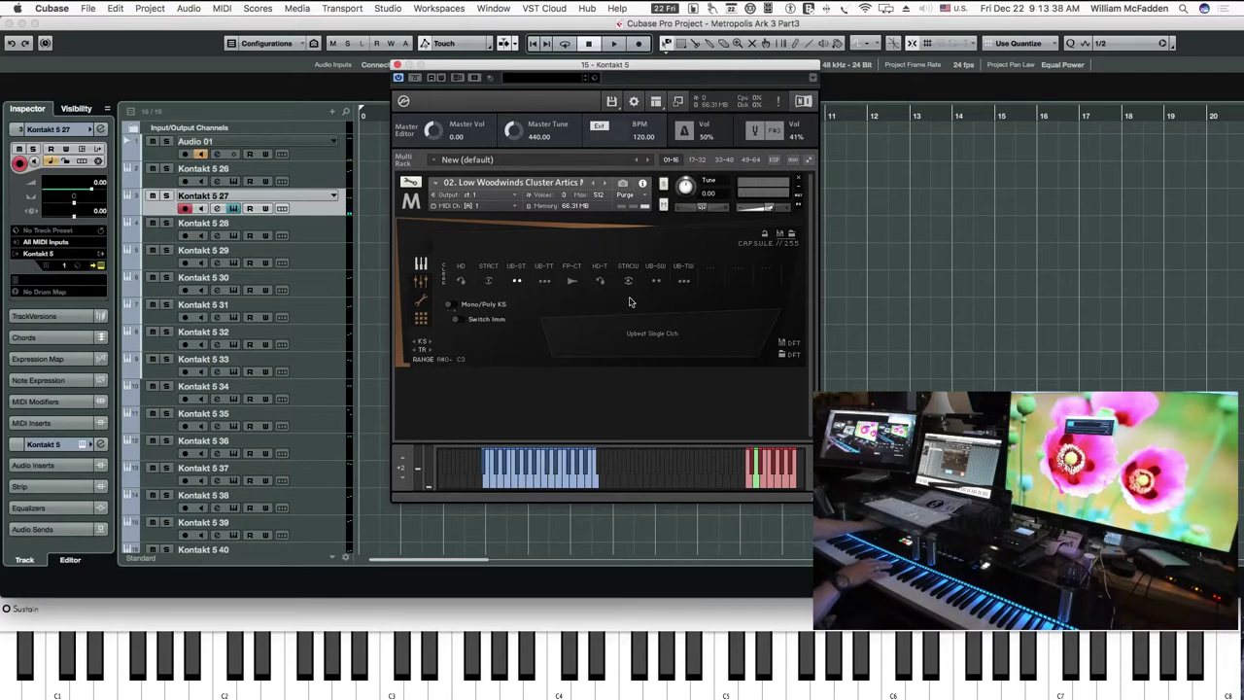
left_click(632, 298)
left_click(546, 282)
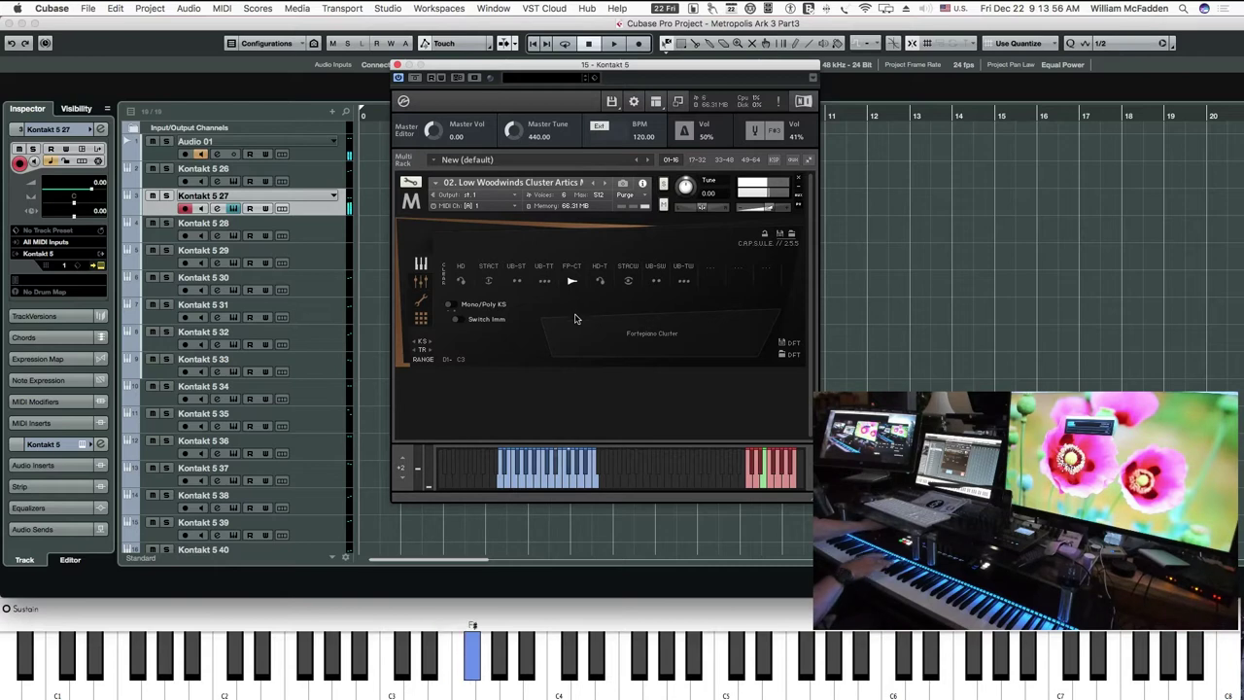
Step: Audition the cluster patch's HD-T, STACW, UB-SW and UB-TW articulations, and close its instrument window
left_click(597, 292)
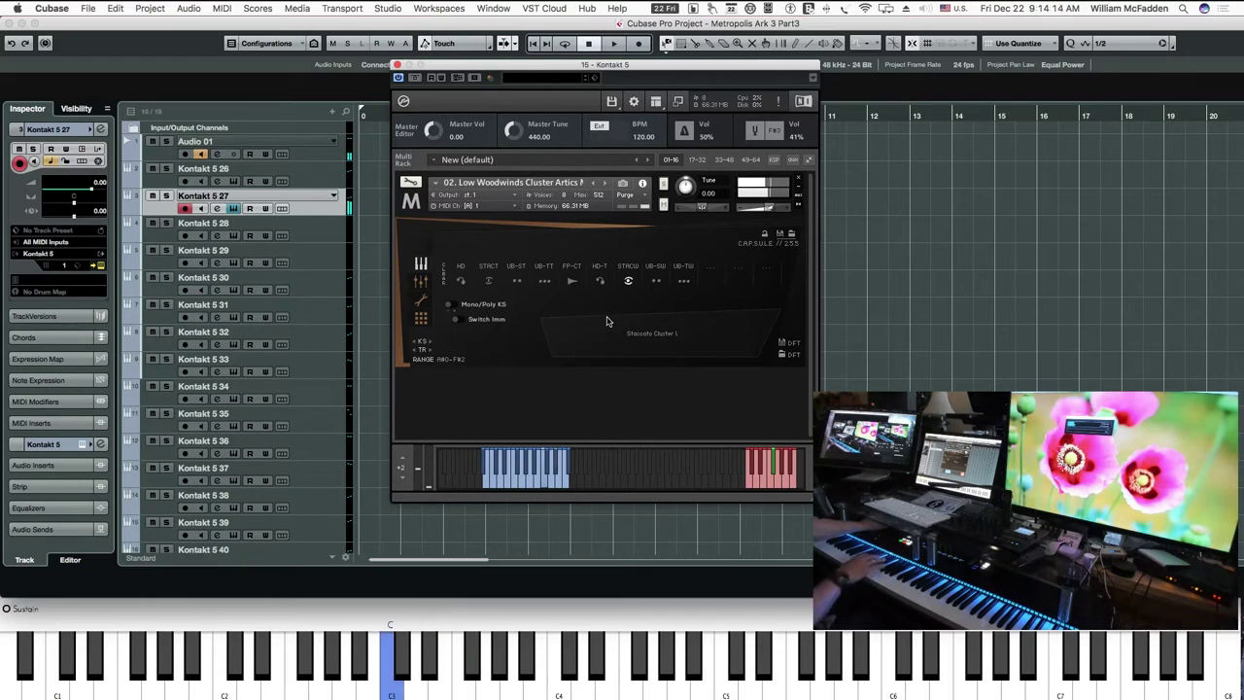
left_click(657, 285)
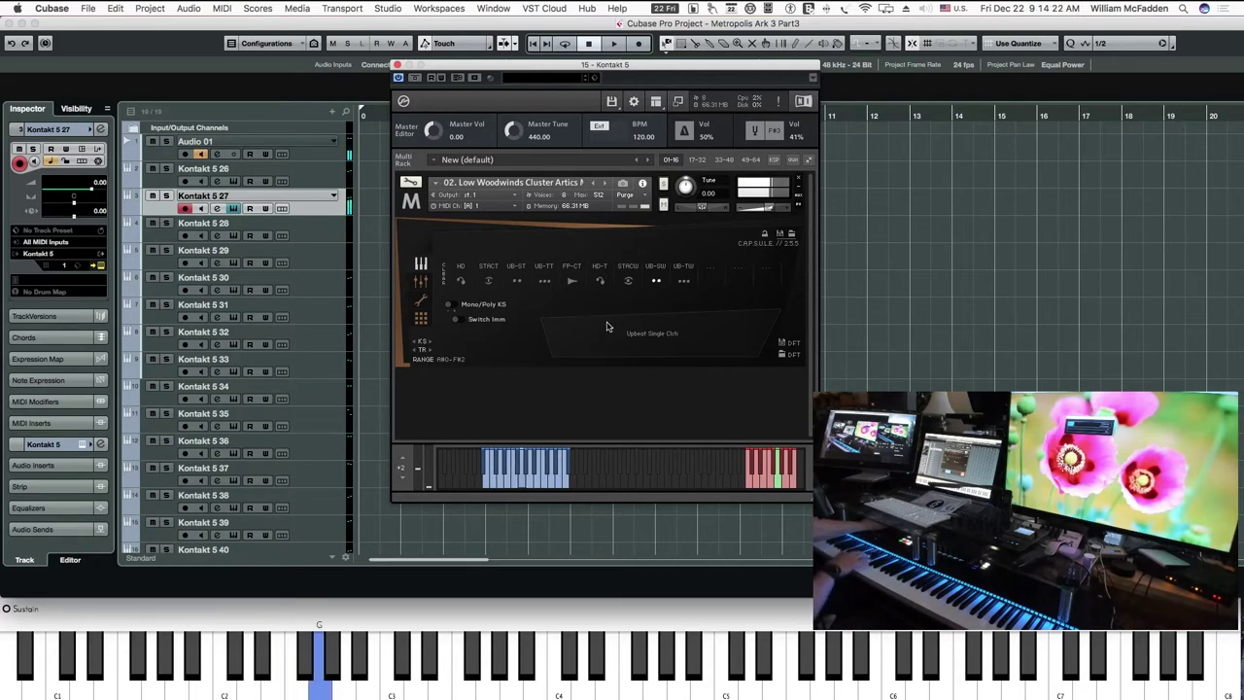
left_click(677, 292)
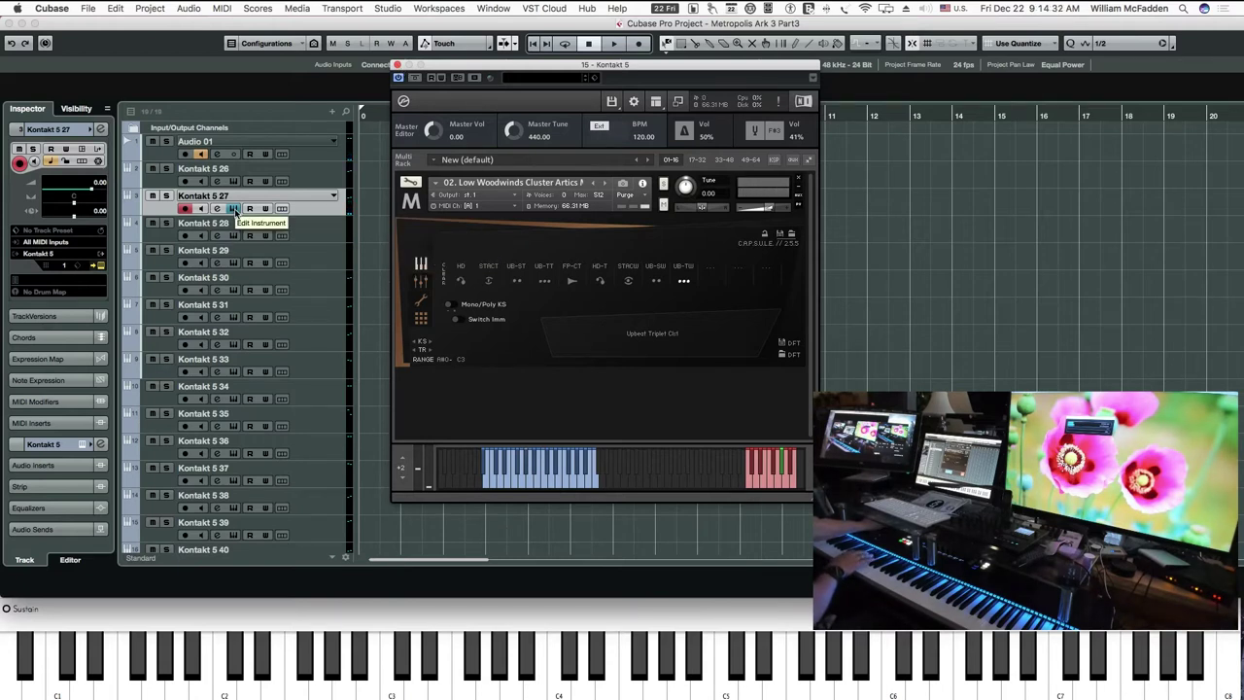
left_click(234, 209)
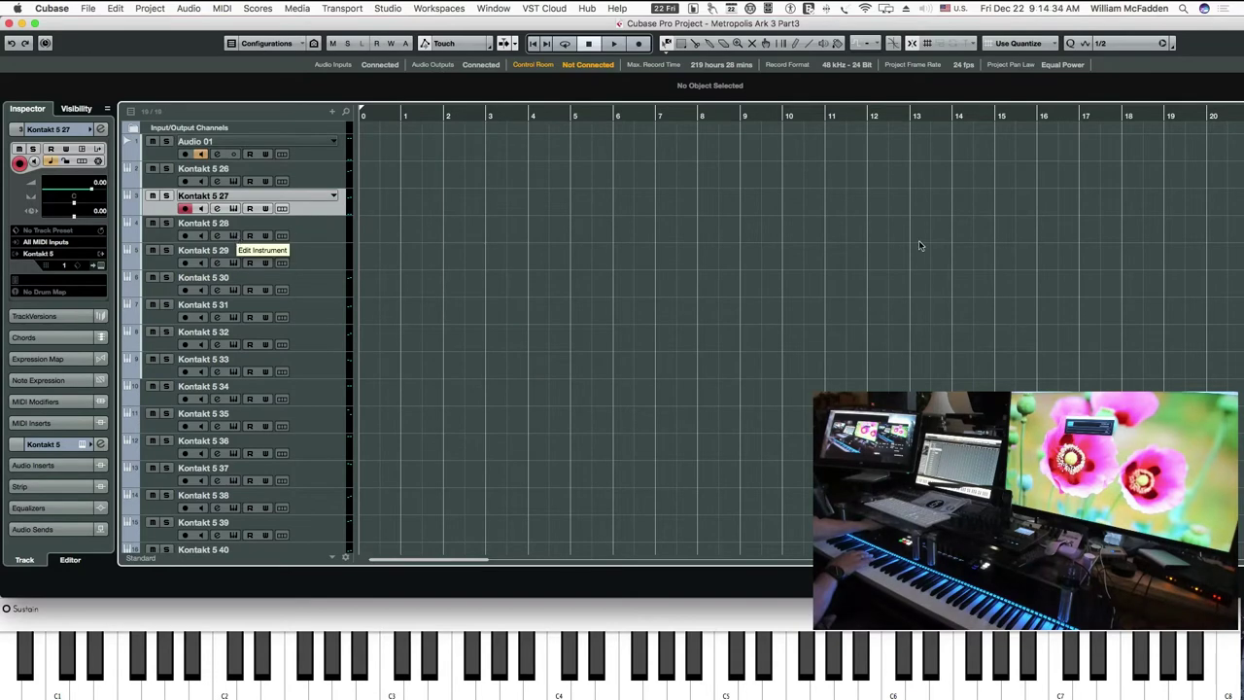
Step: Open the Low Woodwinds Reps instrument of Kontakt 5 28, move its window off the track list and select that track for playing
left_click(233, 236)
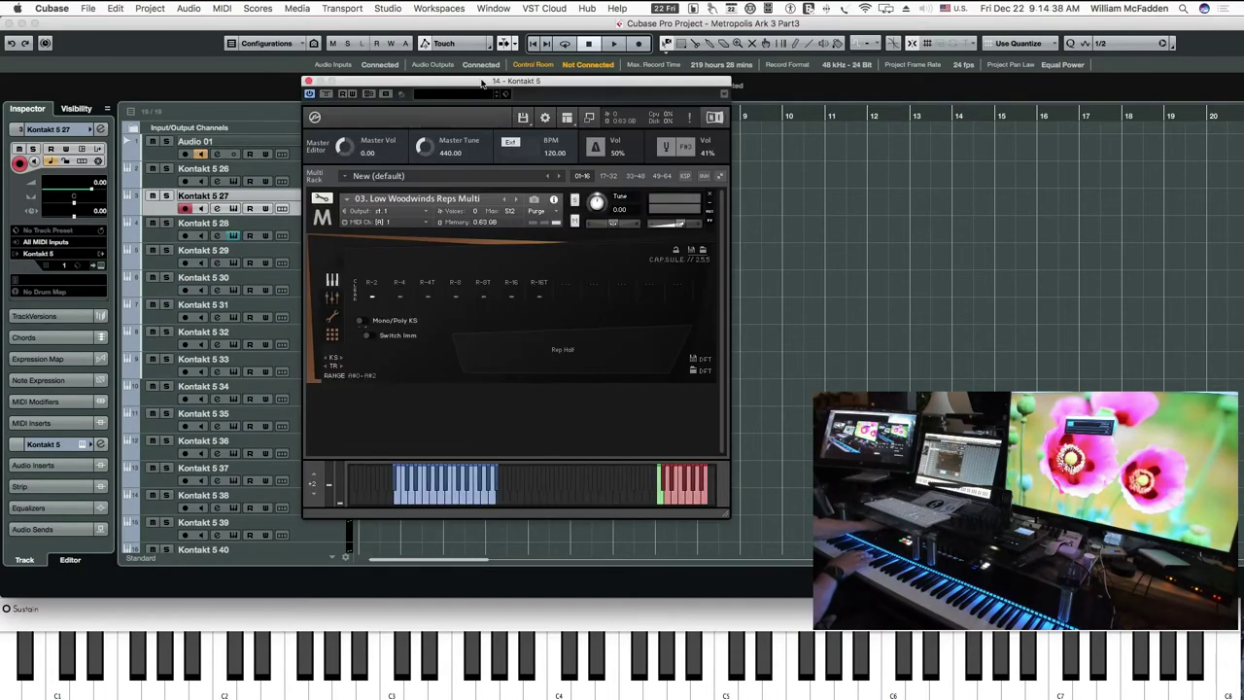
left_click_drag(482, 84, 626, 79)
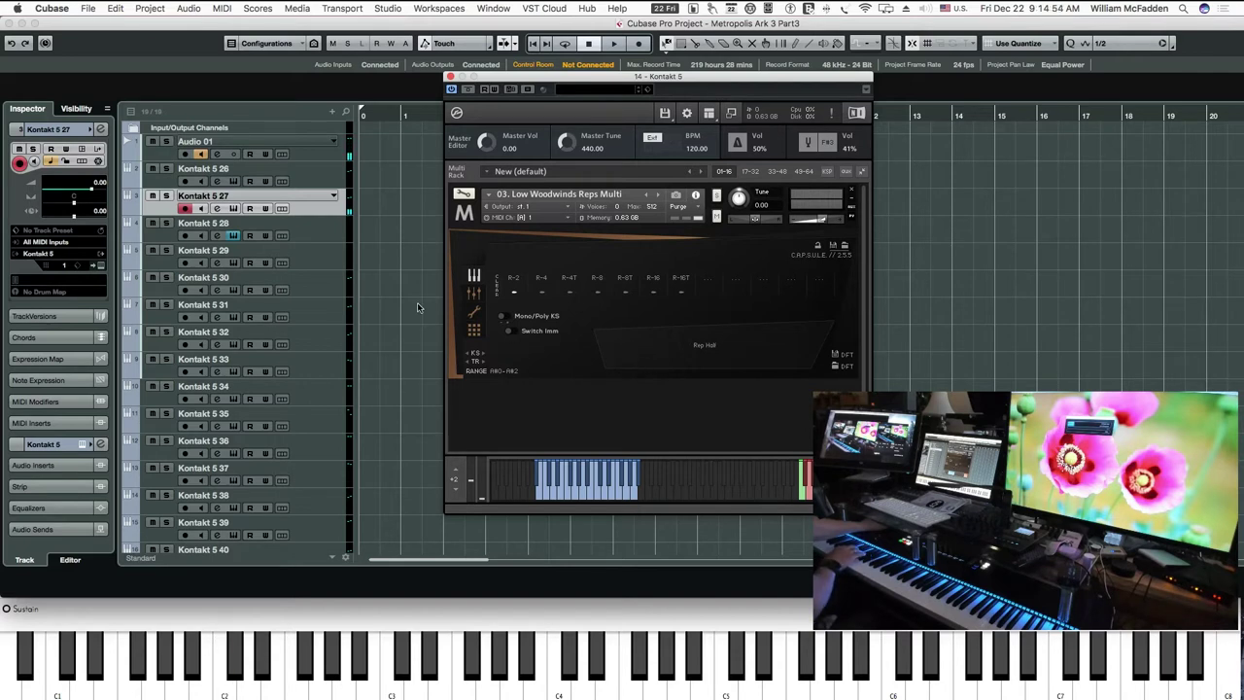
left_click(320, 235)
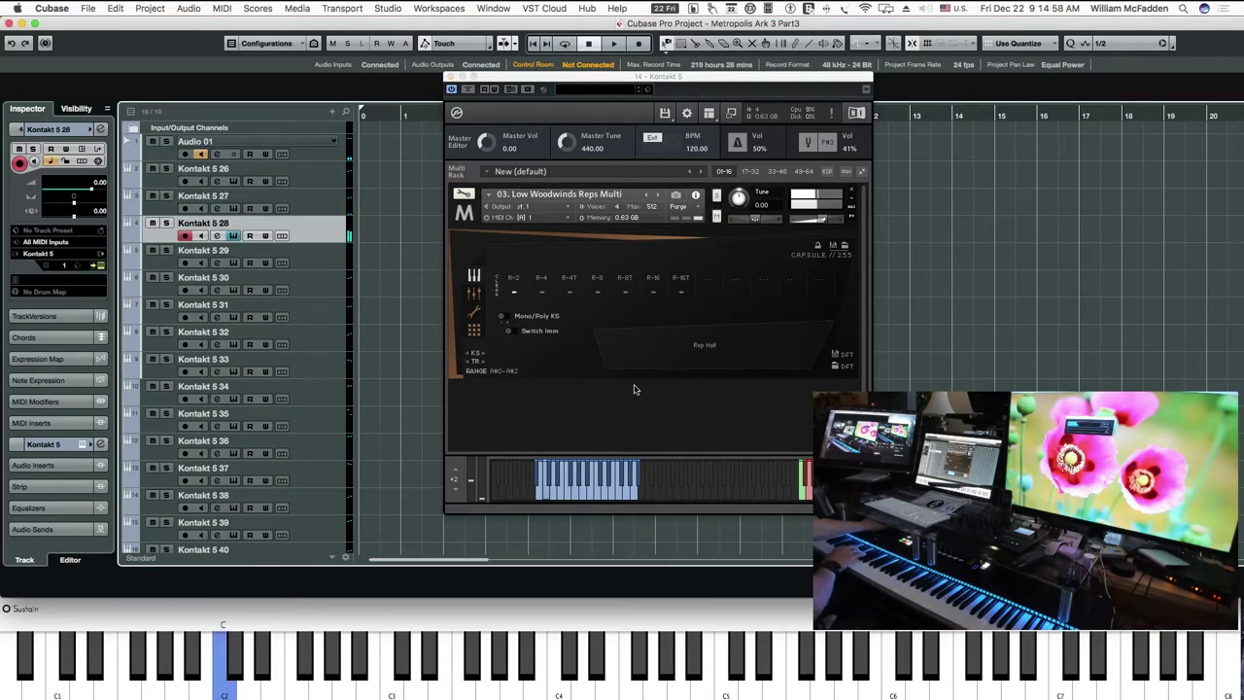
Step: Audition the Low Woodwinds Reps repetitions R-4, R-4T, R-8, R-8T, R-16 and R-16T, and close the instrument window
left_click(543, 297)
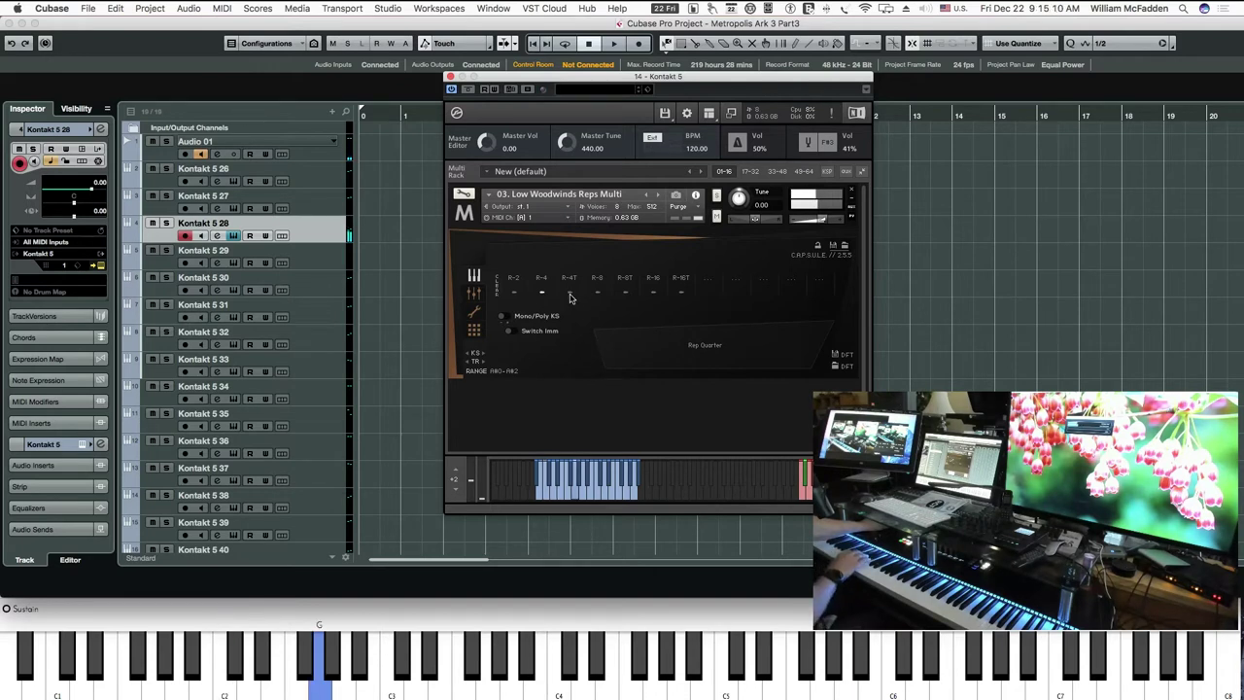
left_click(571, 296)
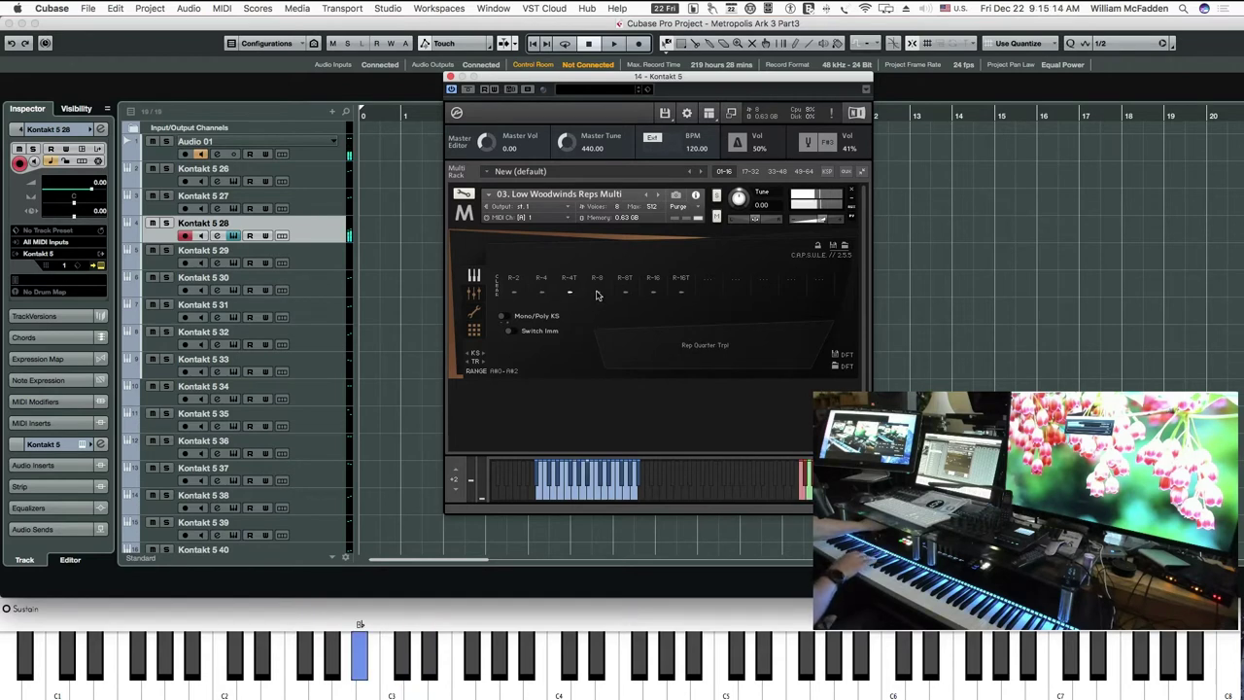
left_click(597, 293)
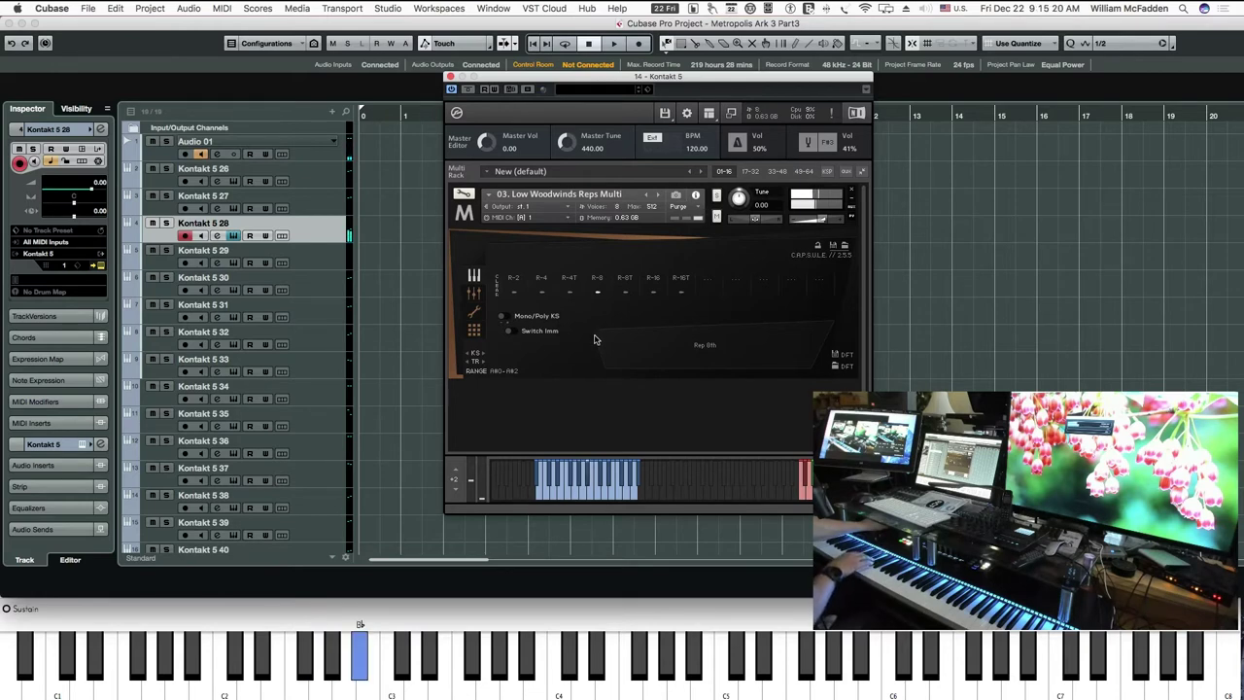
left_click(626, 293)
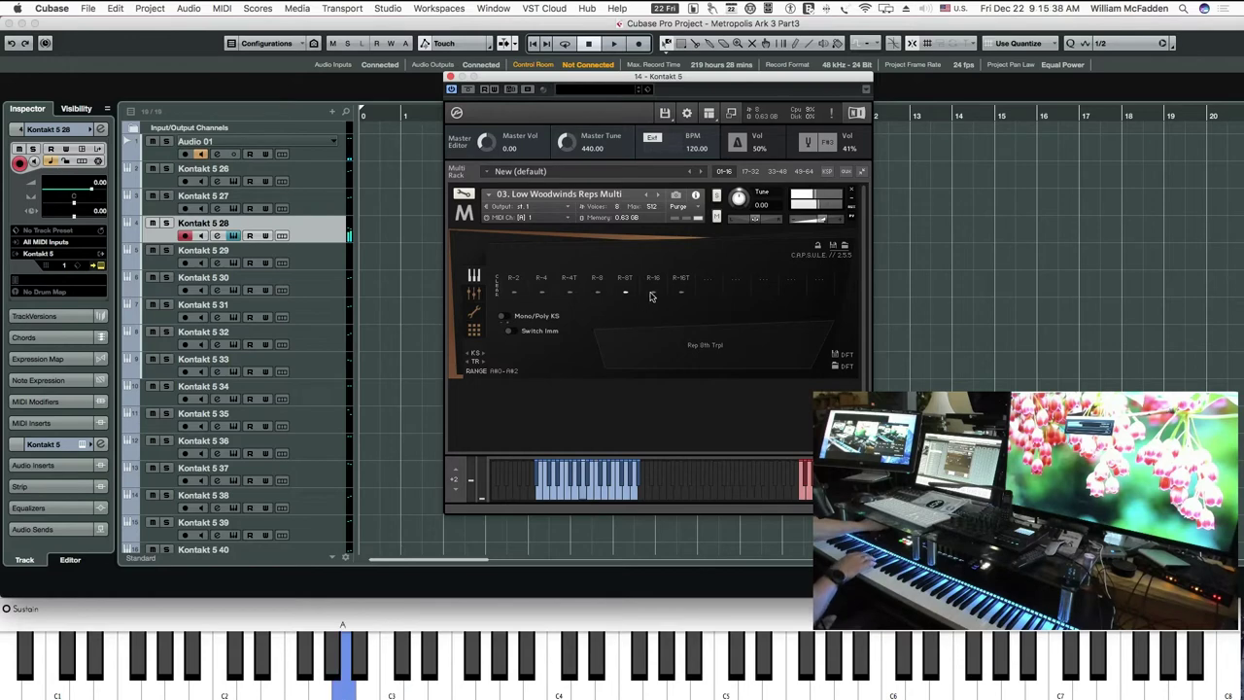
left_click(653, 293)
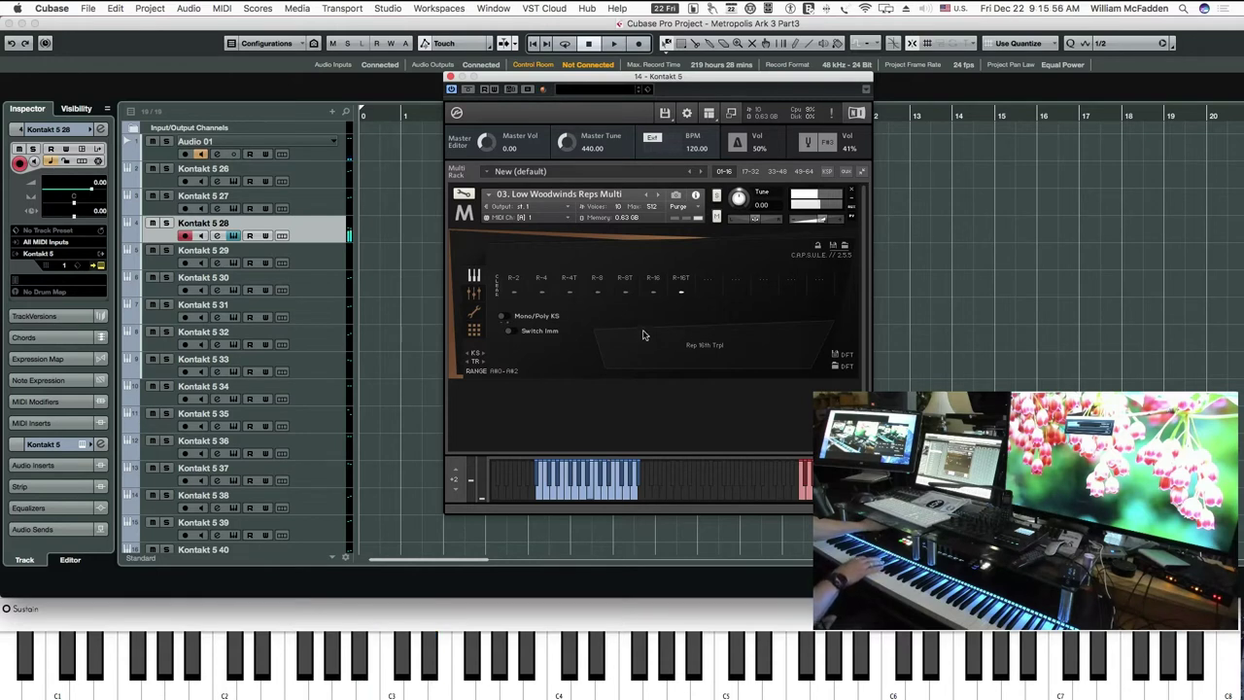
left_click(450, 77)
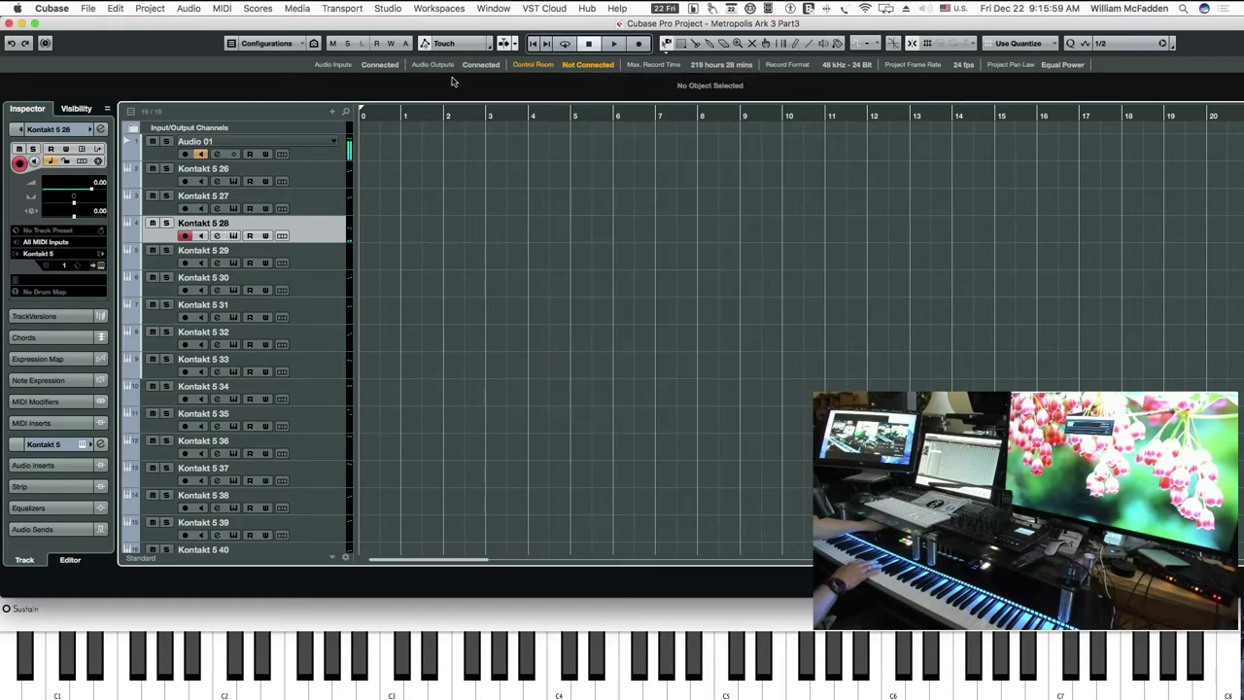
Step: Open the Low Woodwinds Cluster Reps instrument of Kontakt 5 29 and move its window off the track list
left_click(326, 261)
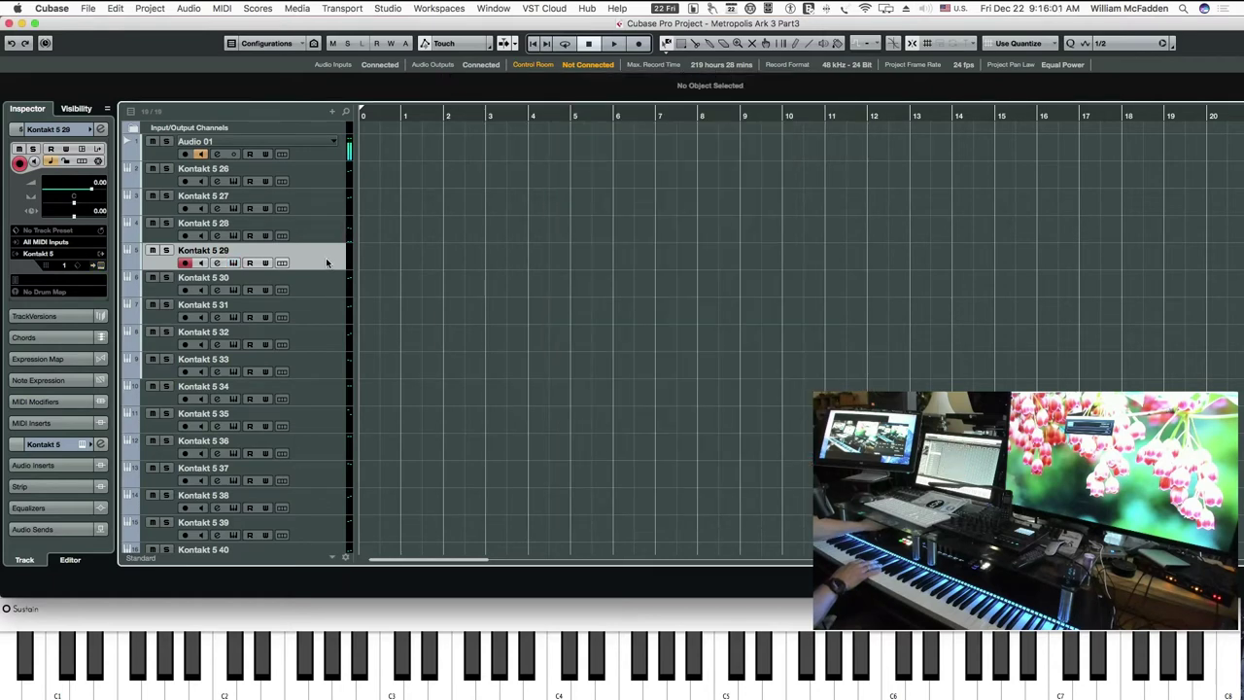
left_click(235, 263)
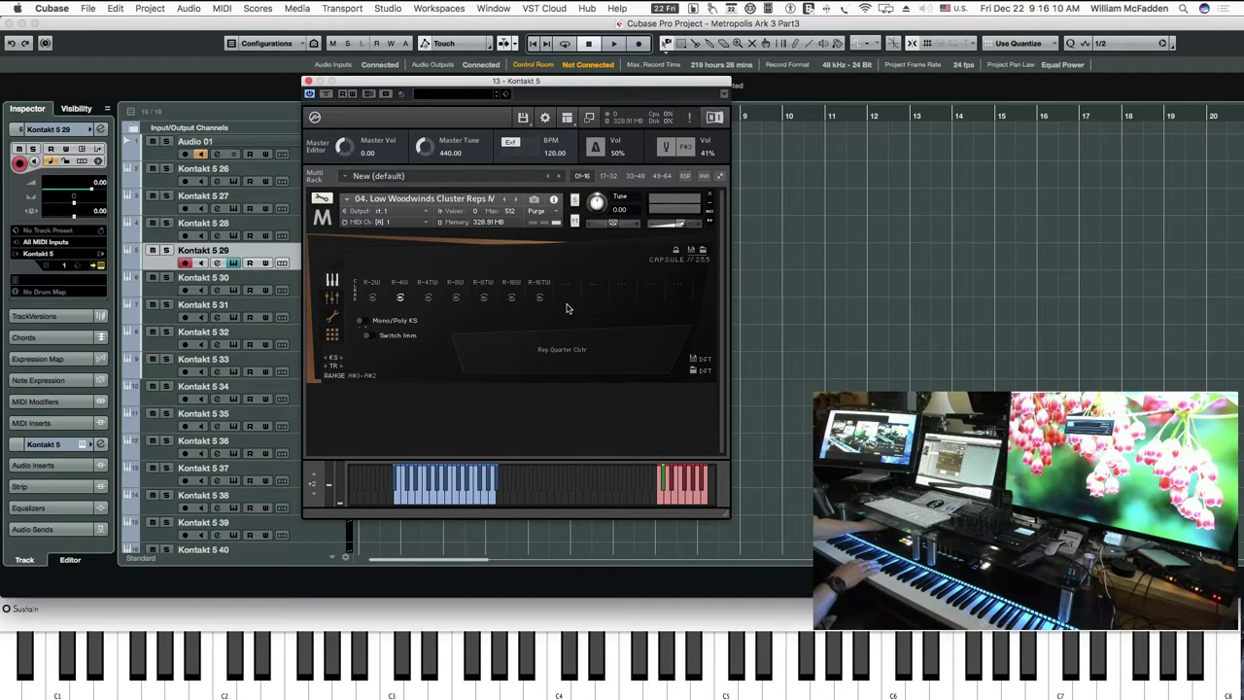
left_click_drag(474, 81, 620, 49)
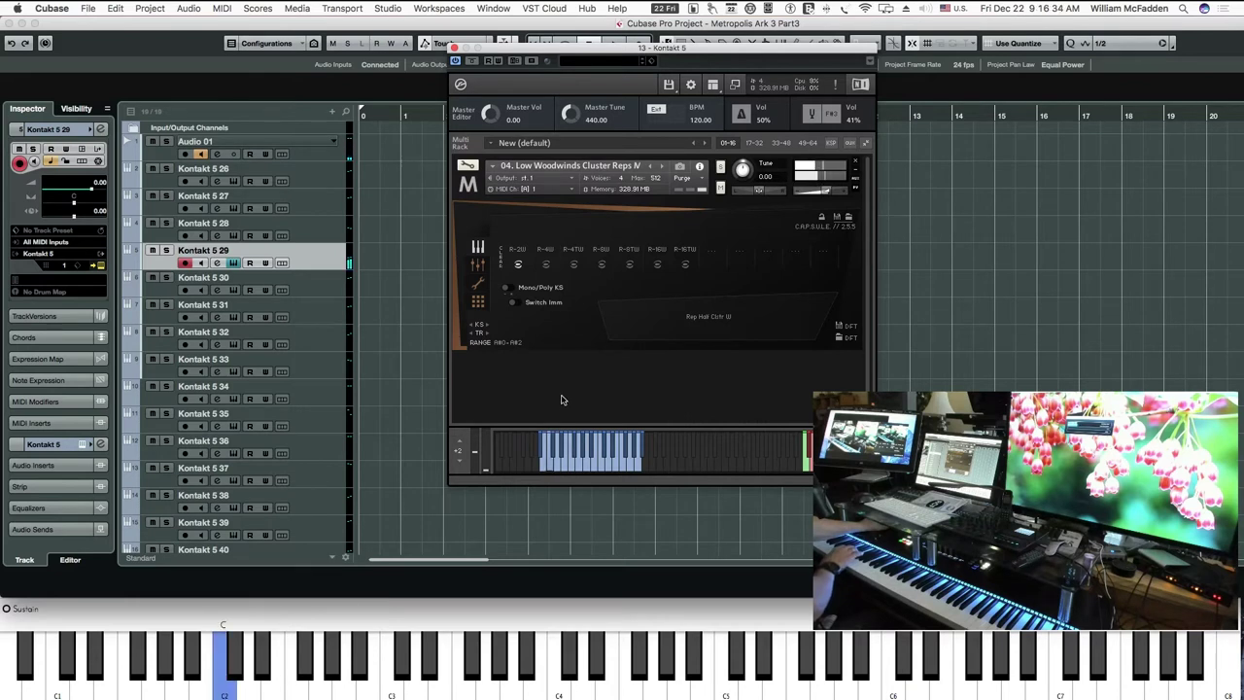
Step: Audition the Low Woodwinds Cluster Reps repetitions R-4W, R-4TW, R-8W, R-8TW, R-16W and R-16TW, and close the instrument window
left_click(546, 266)
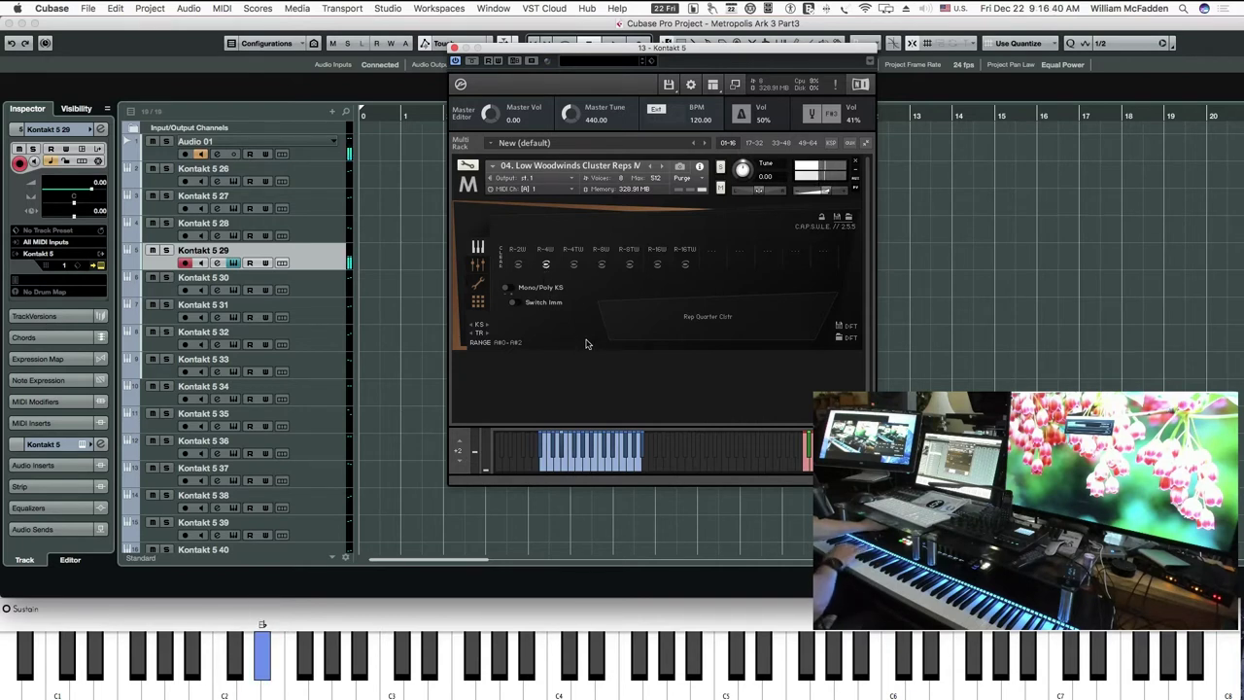
left_click(575, 265)
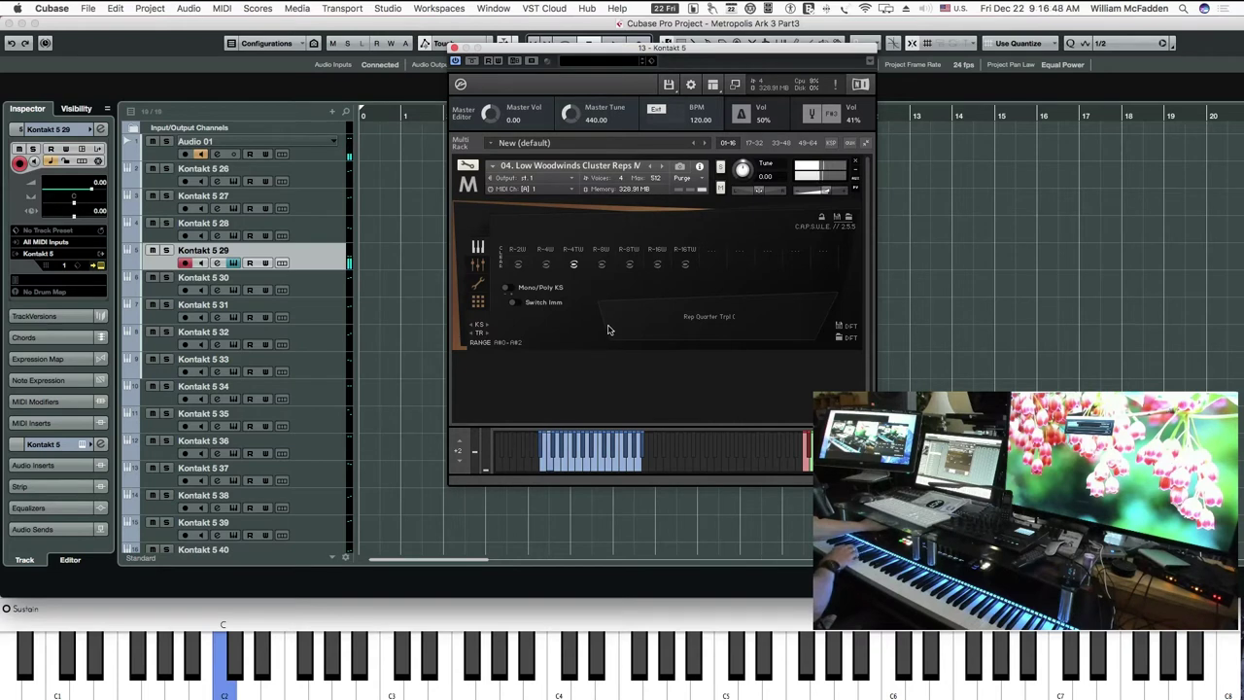
left_click(606, 273)
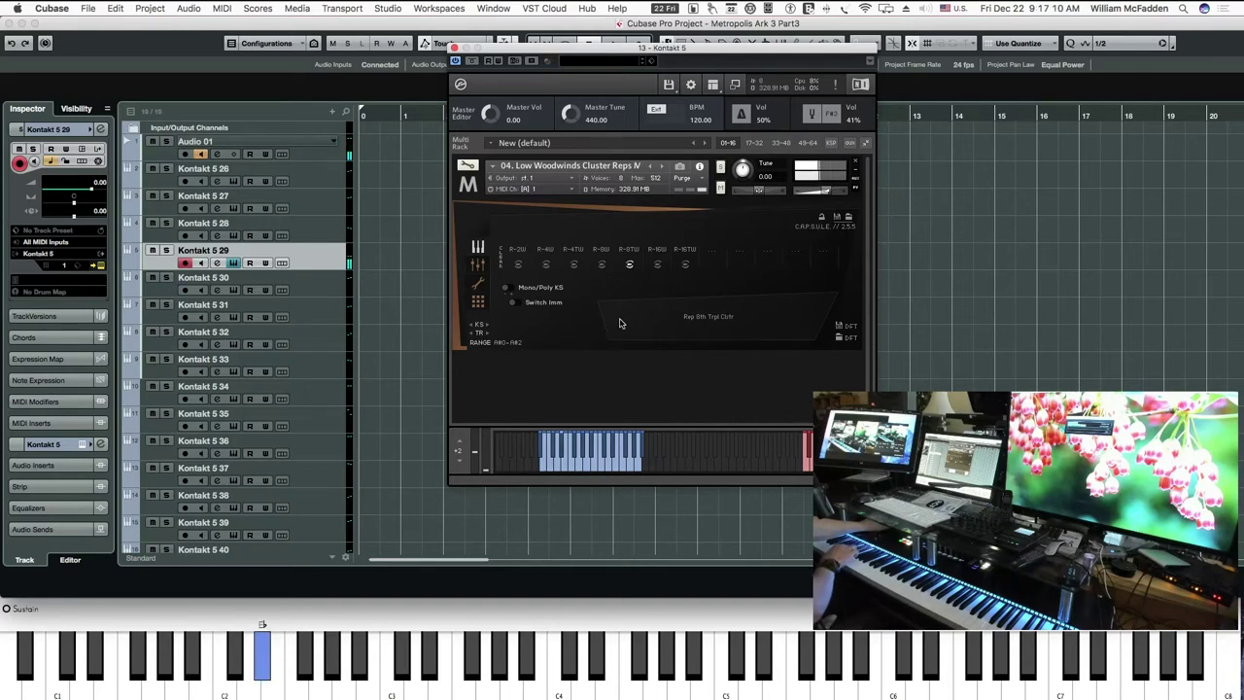
left_click(657, 264)
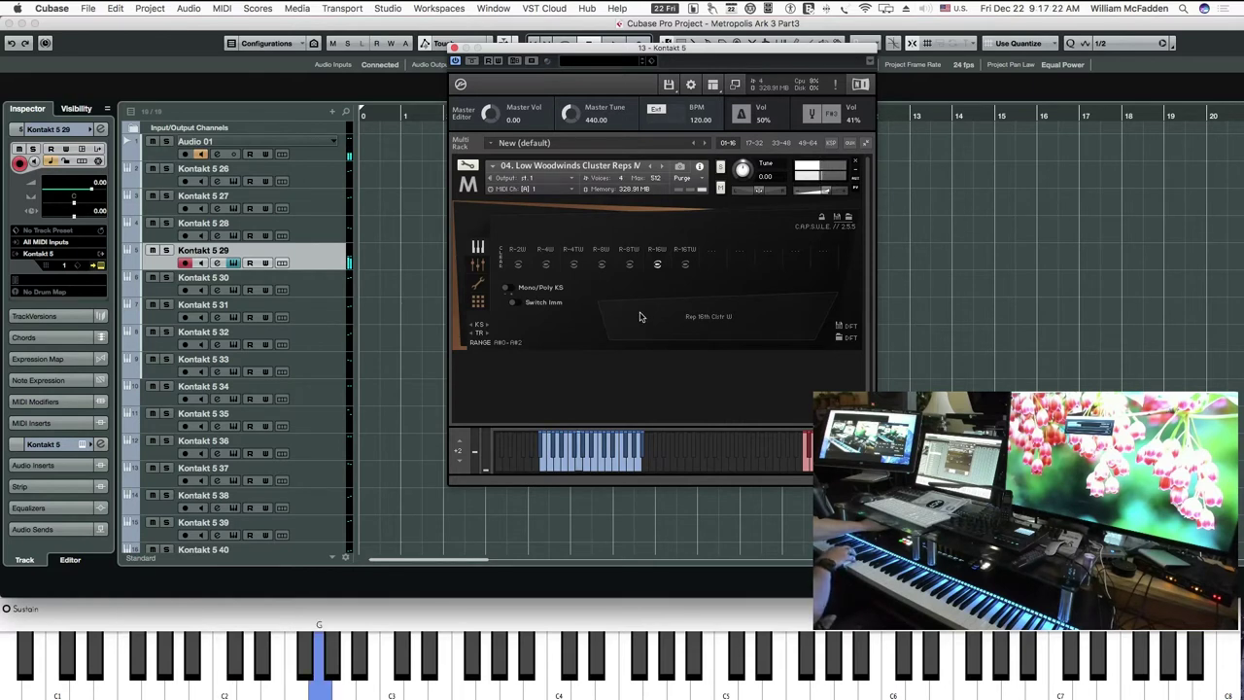
left_click(685, 264)
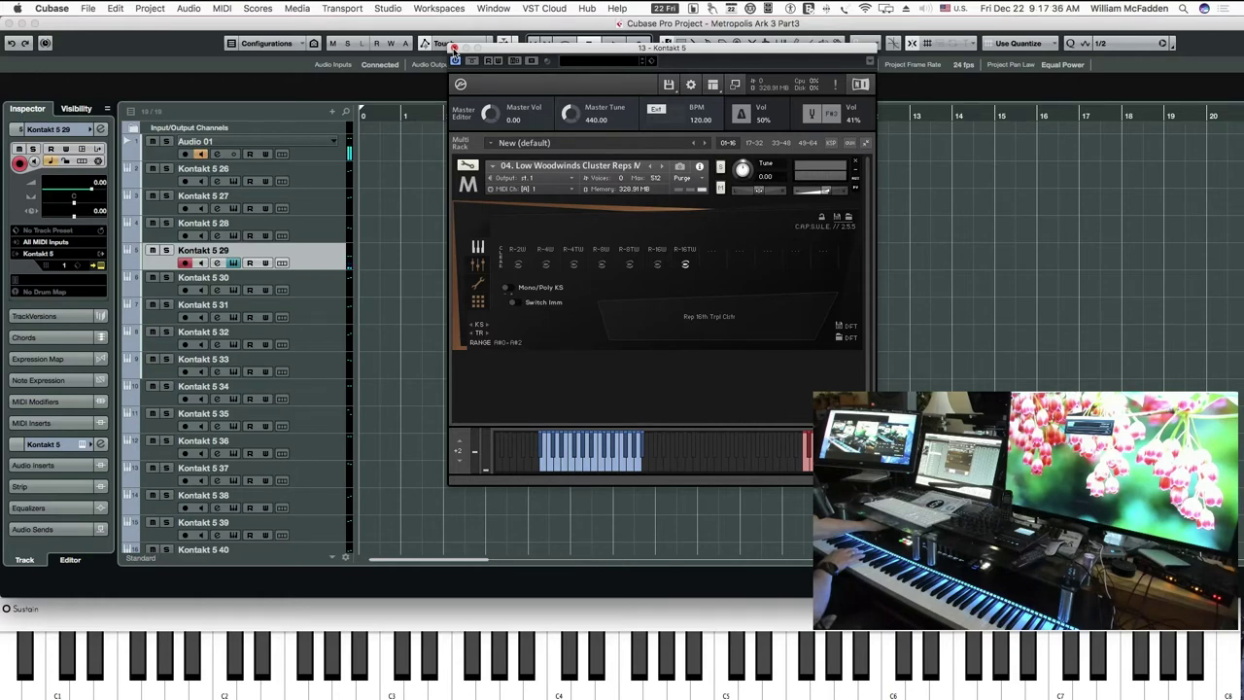
left_click(453, 49)
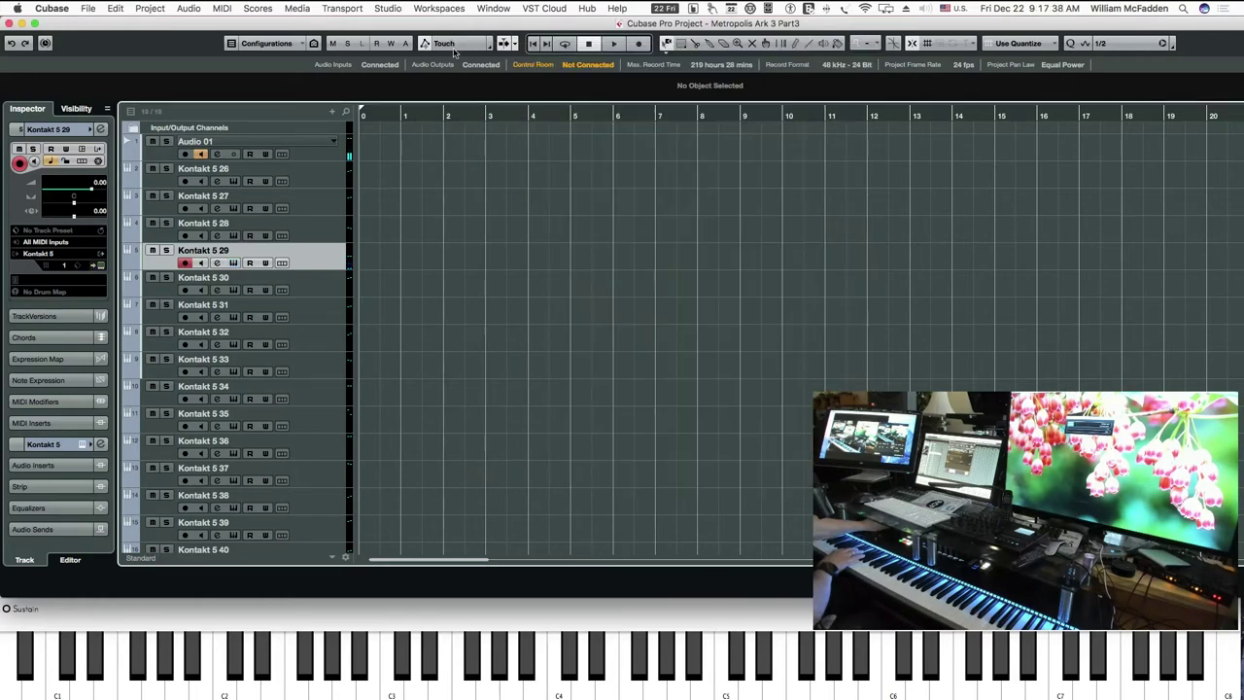
Step: Open the Trumpet Ensemble Artics Multi instrument of Kontakt 5 30 and move its window clear of the track list
left_click(297, 287)
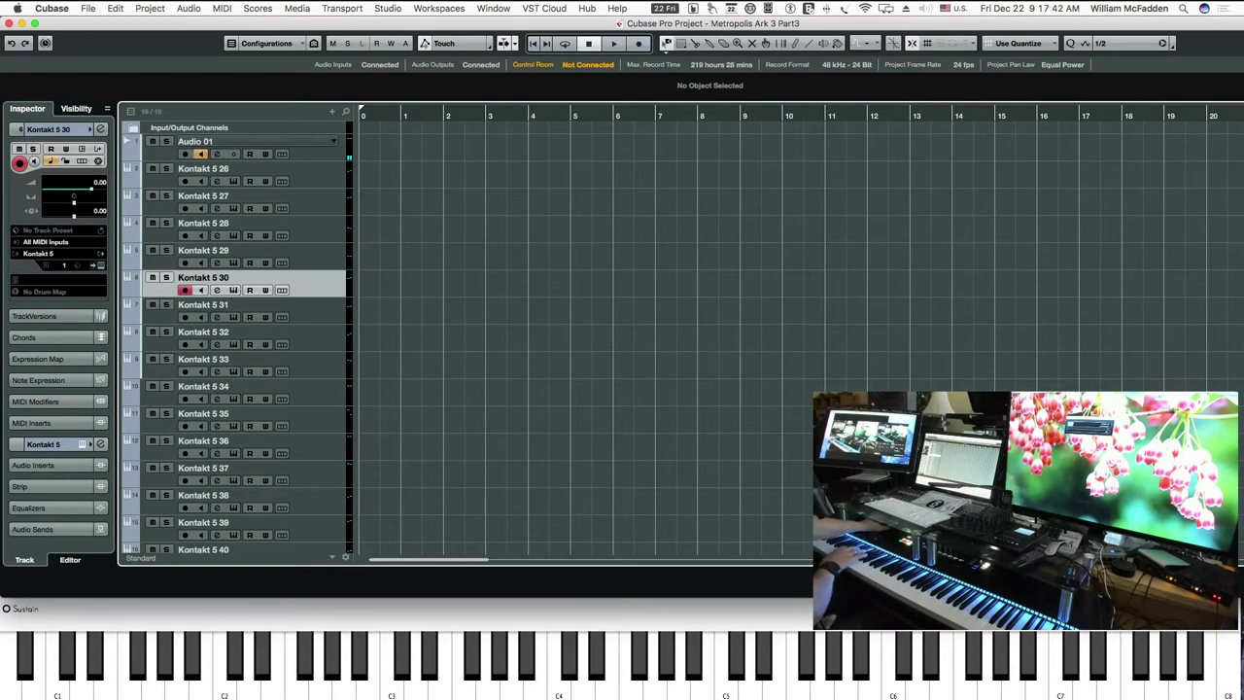
key("super+e")
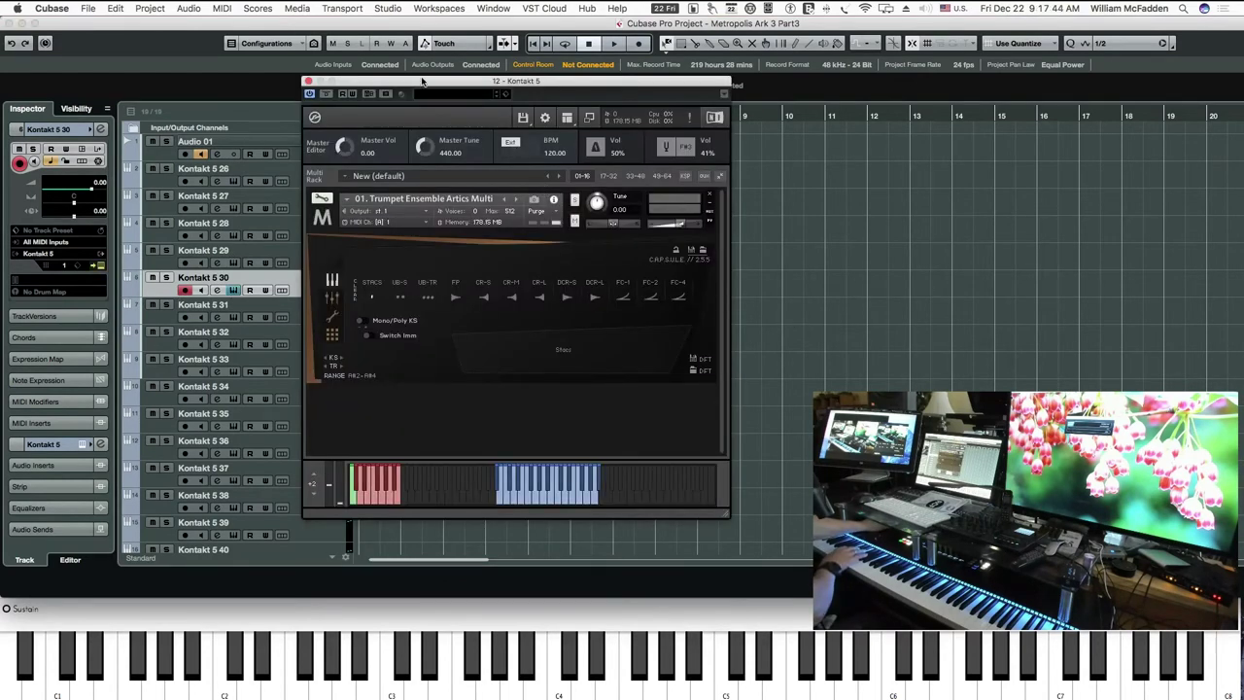
left_click_drag(423, 83, 634, 69)
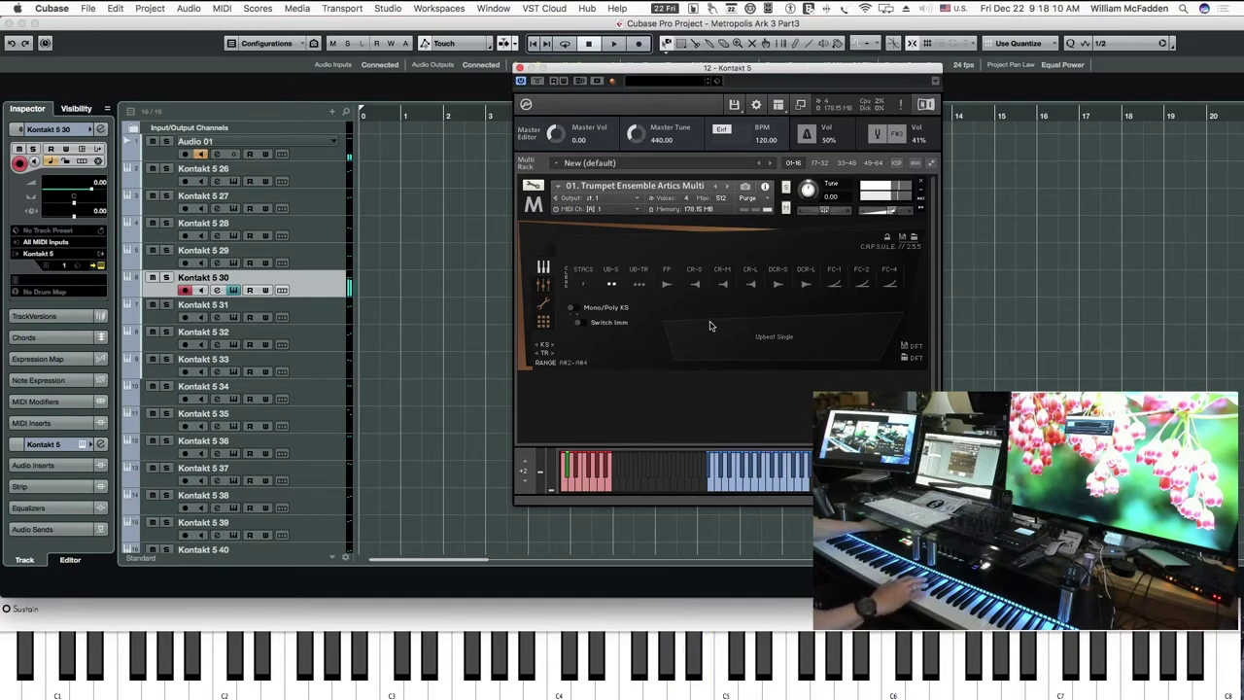
Step: Audition the Trumpet Ensemble patch's UB-TR, FP, CR-S, CR-M and CR-L articulations
left_click(638, 286)
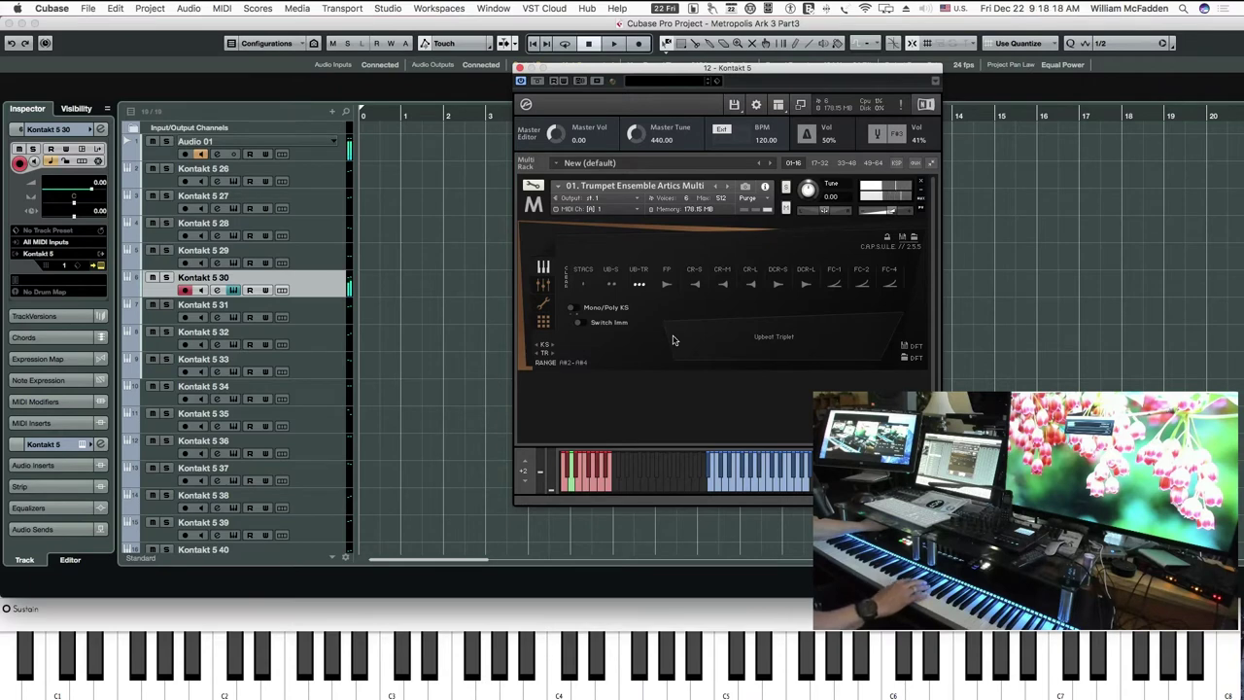
left_click(666, 284)
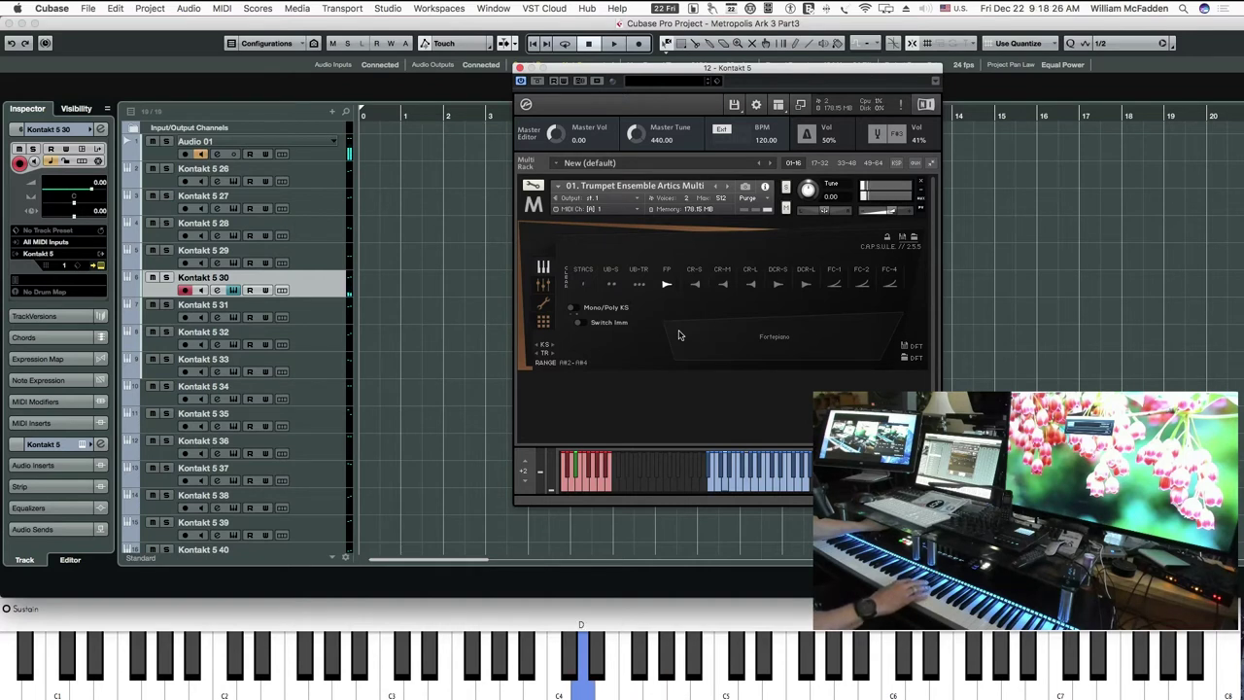
left_click(694, 284)
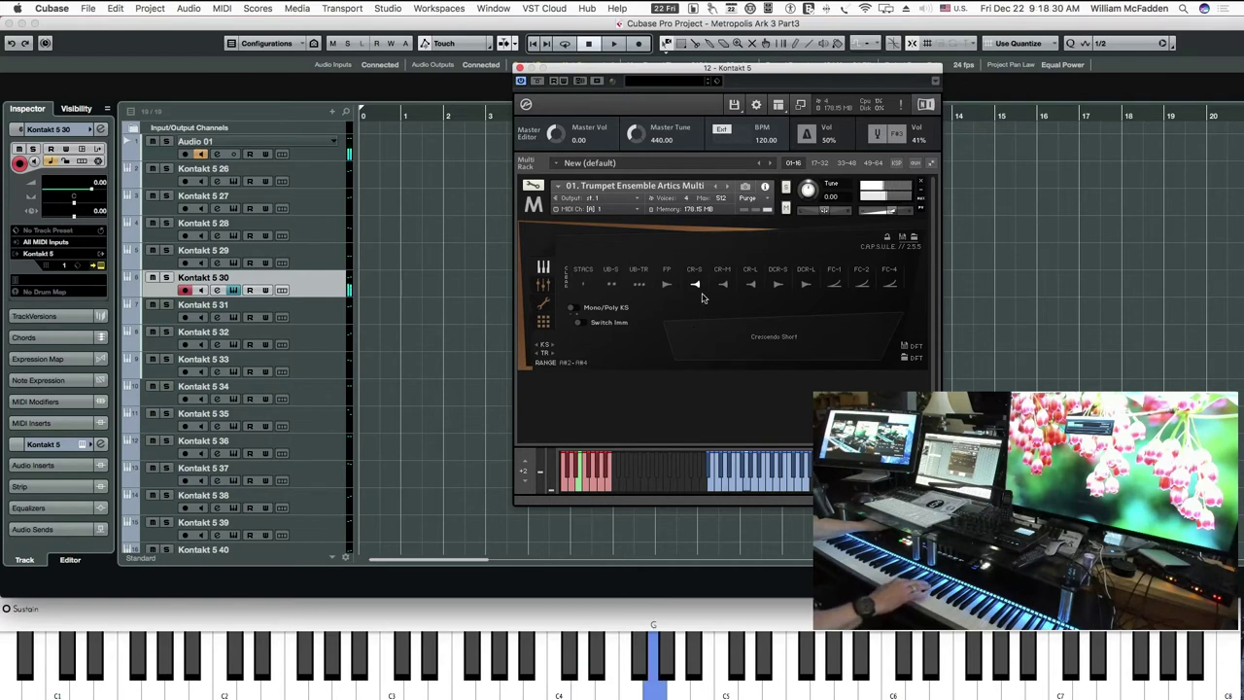
left_click(722, 285)
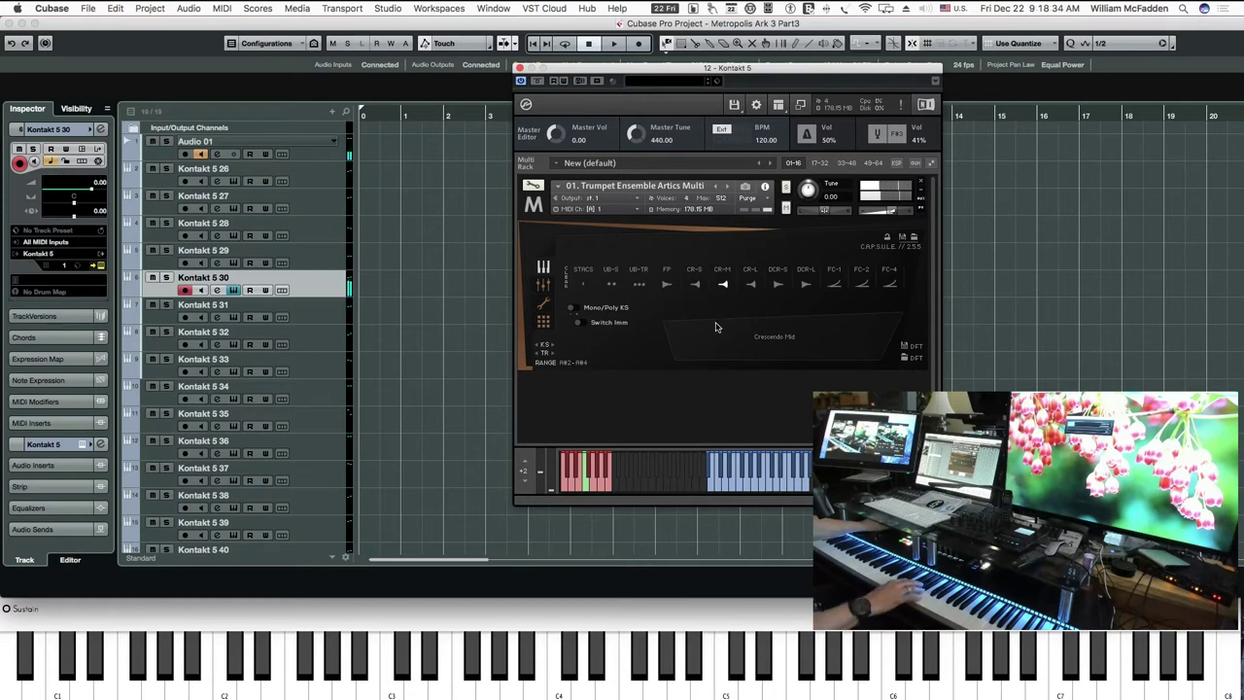
left_click(751, 285)
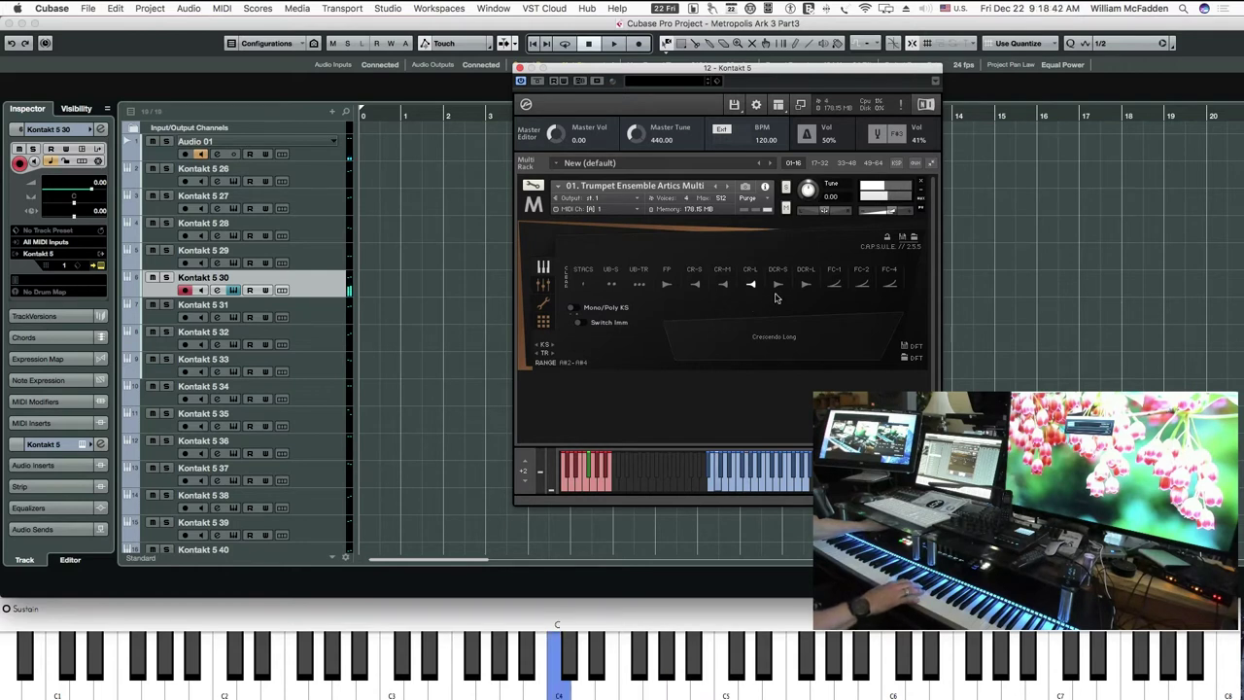
Step: Audition the Trumpet Ensemble patch's DCR-S, DCR-L, FC-1, FC-2 and FC-4 articulations, and close its instrument window
left_click(779, 286)
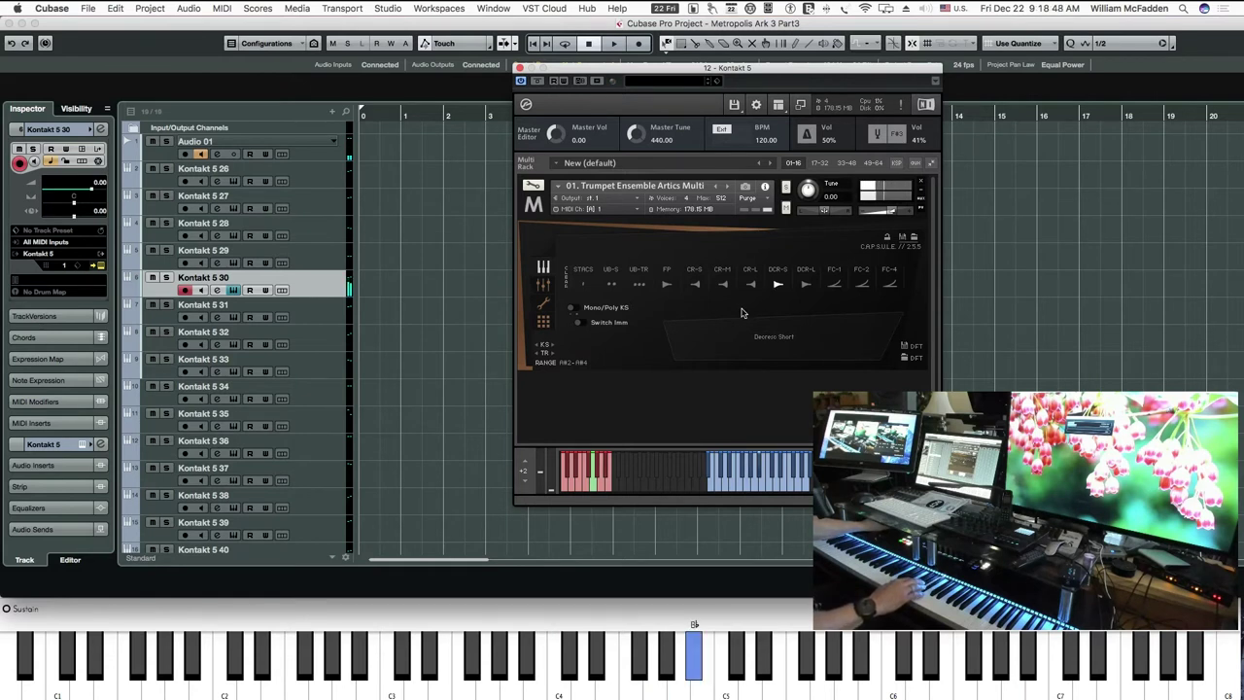
left_click(805, 286)
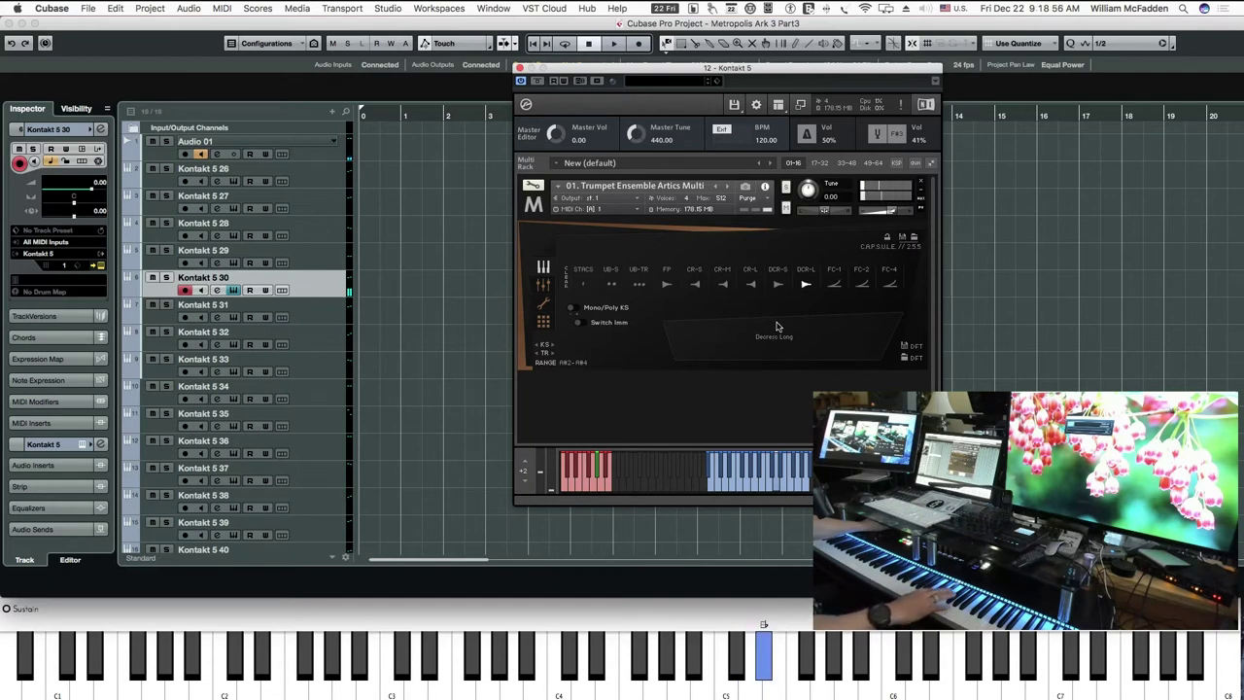
left_click(834, 288)
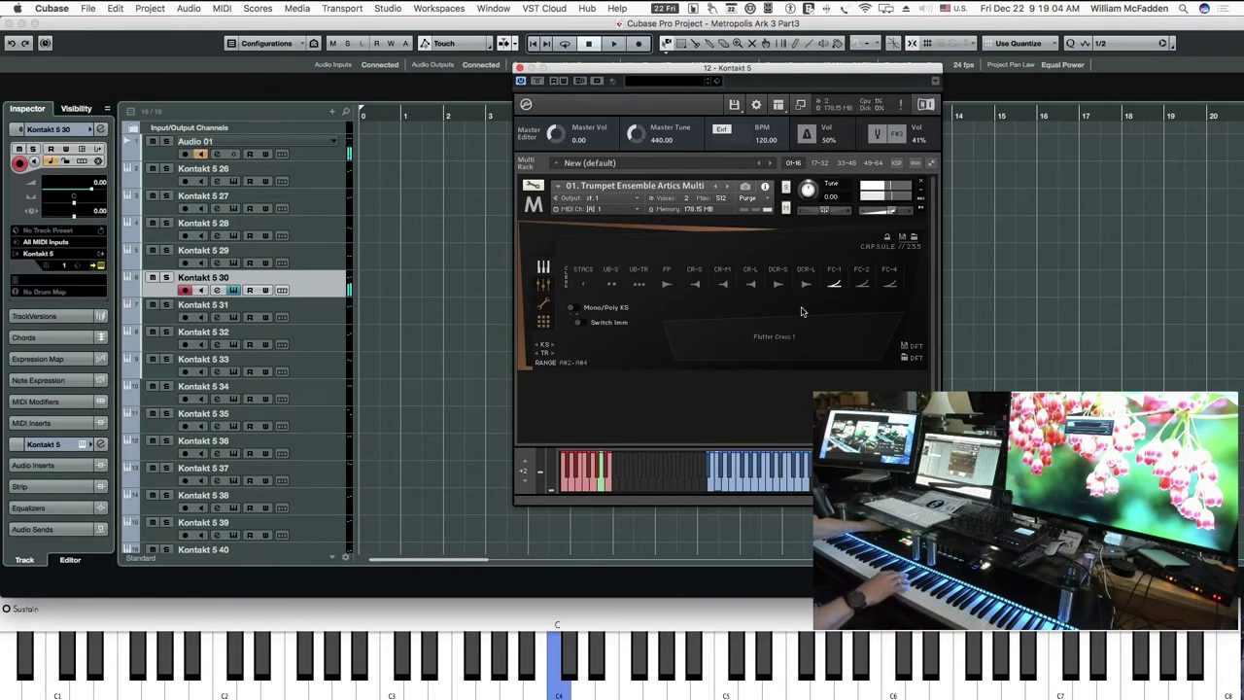
left_click(861, 287)
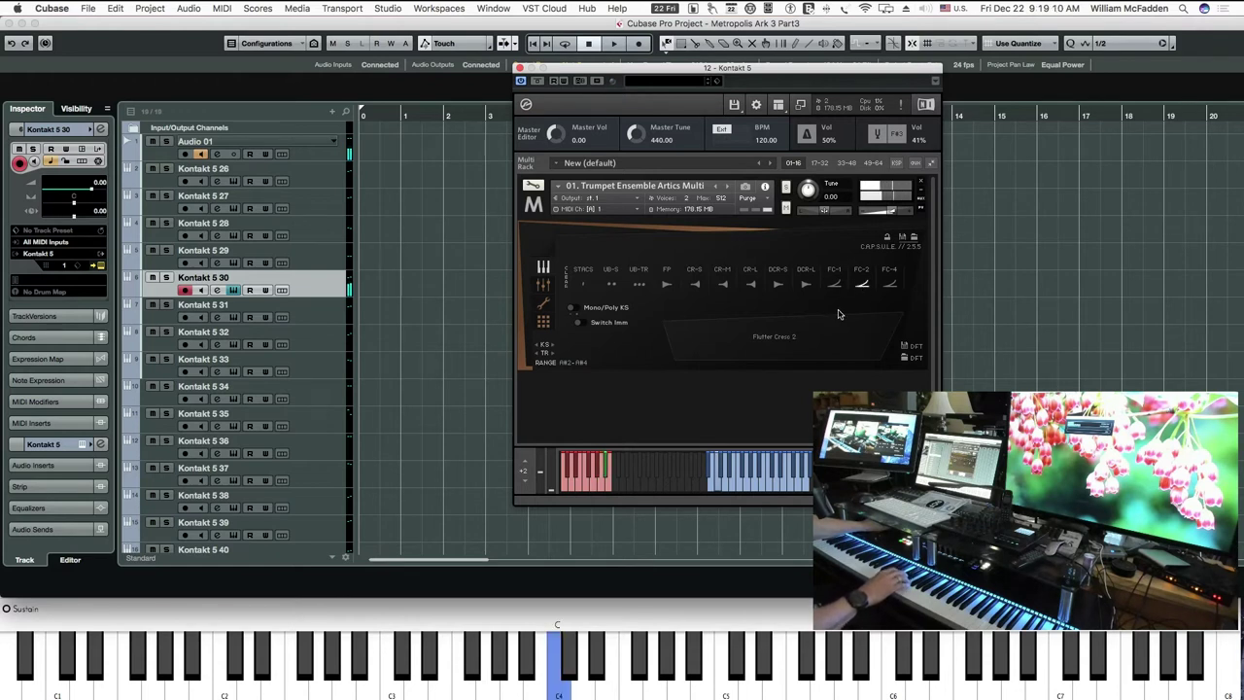
left_click(890, 287)
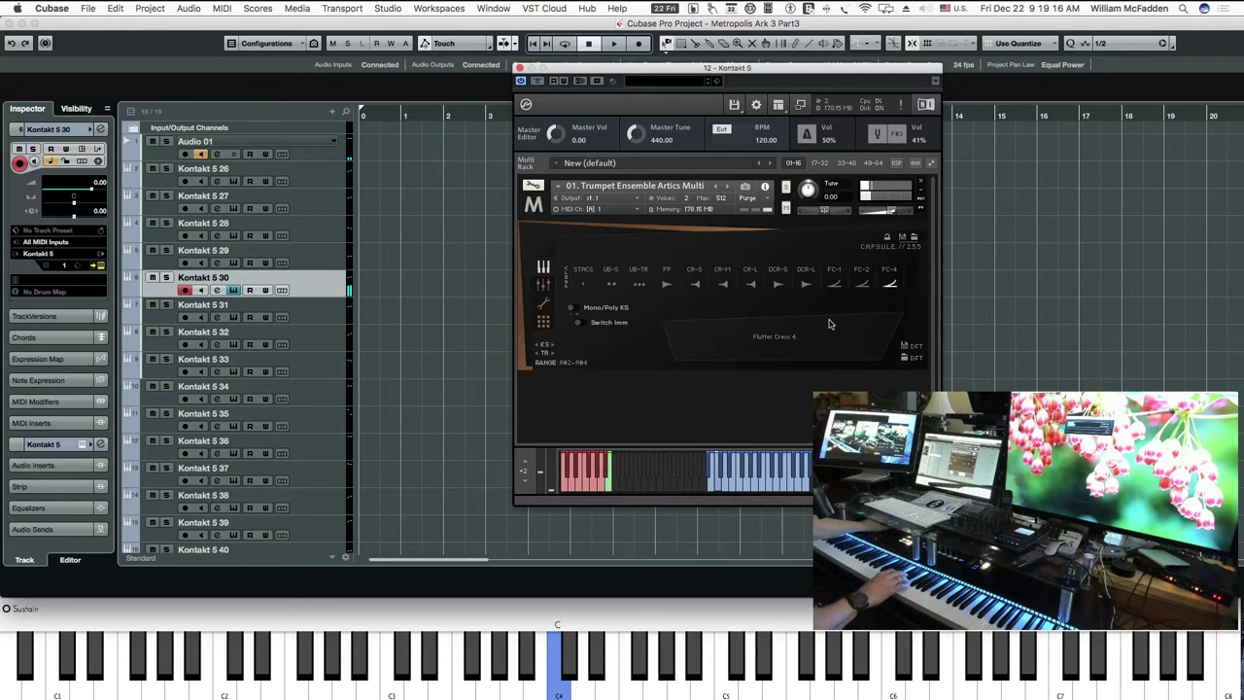
left_click(519, 69)
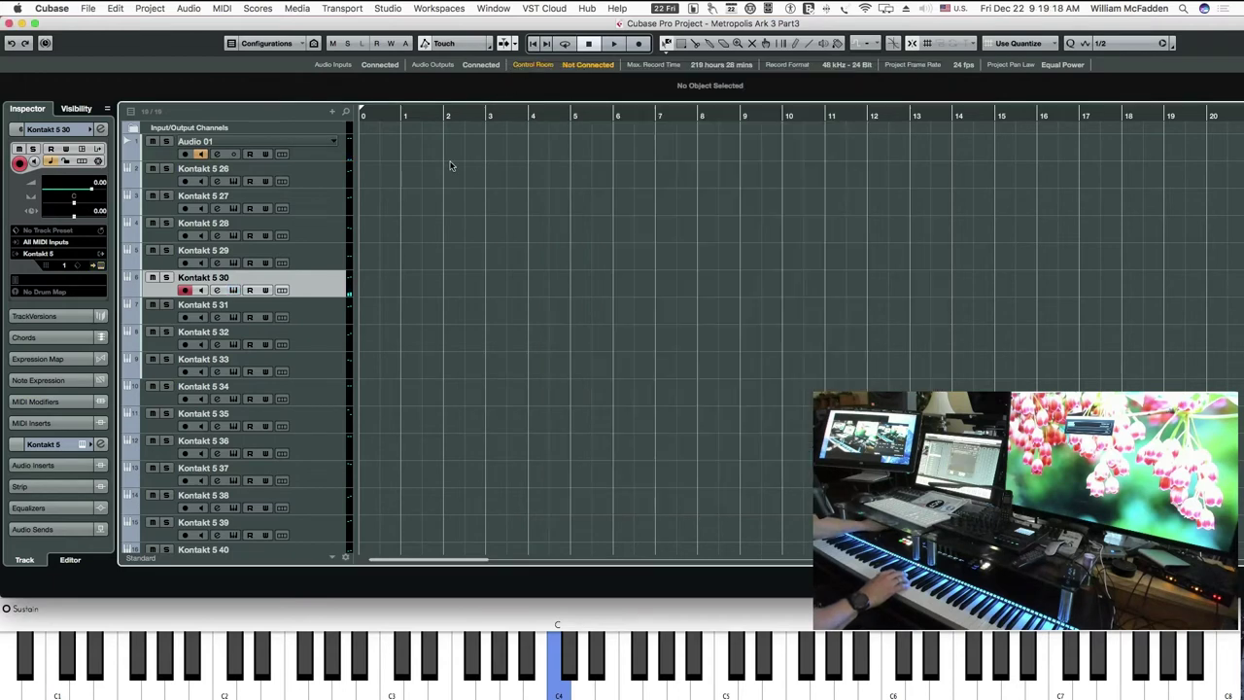
Step: Open the Trumpet Ensemble Cluster Artics instrument of Kontakt 5 31 and move its window off the track list
left_click(261, 317)
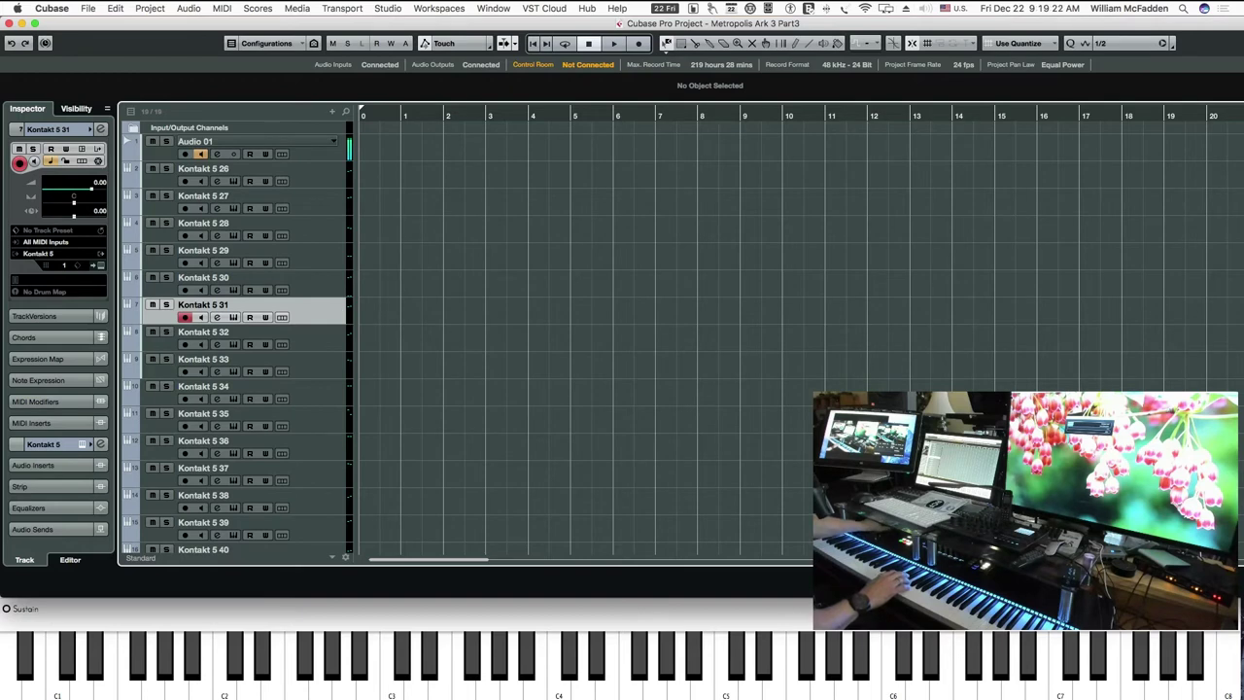
left_click(234, 317)
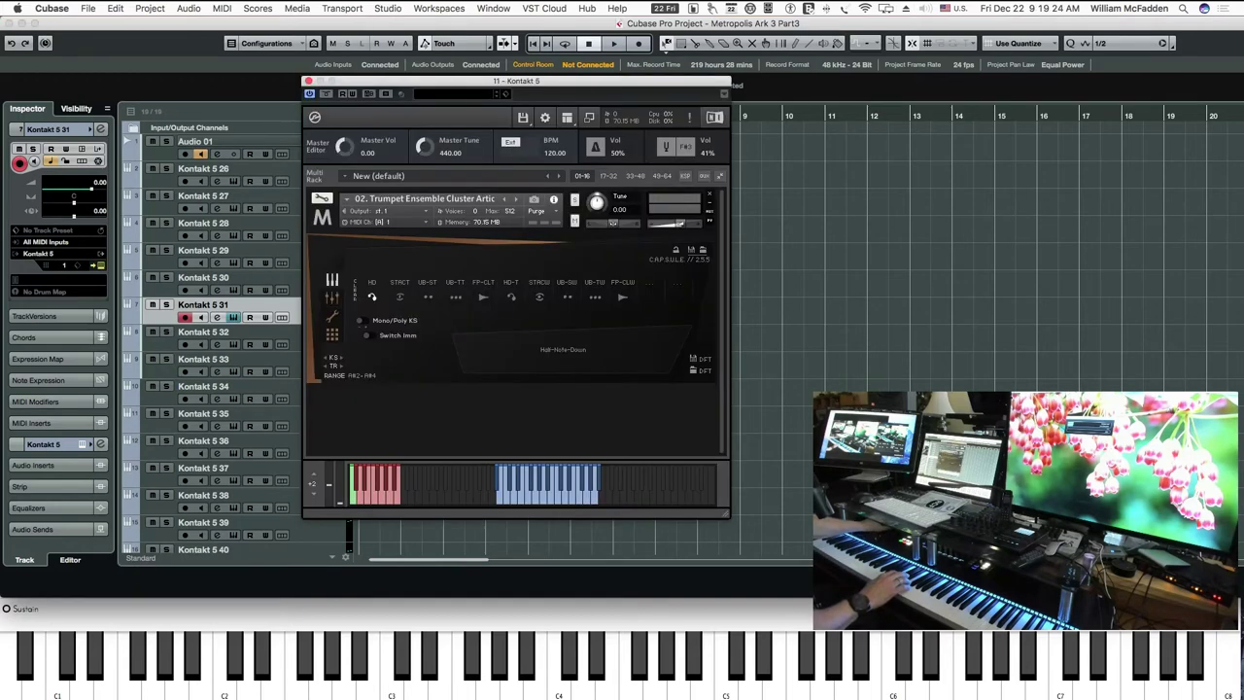
left_click(490, 88)
left_click_drag(491, 84, 648, 77)
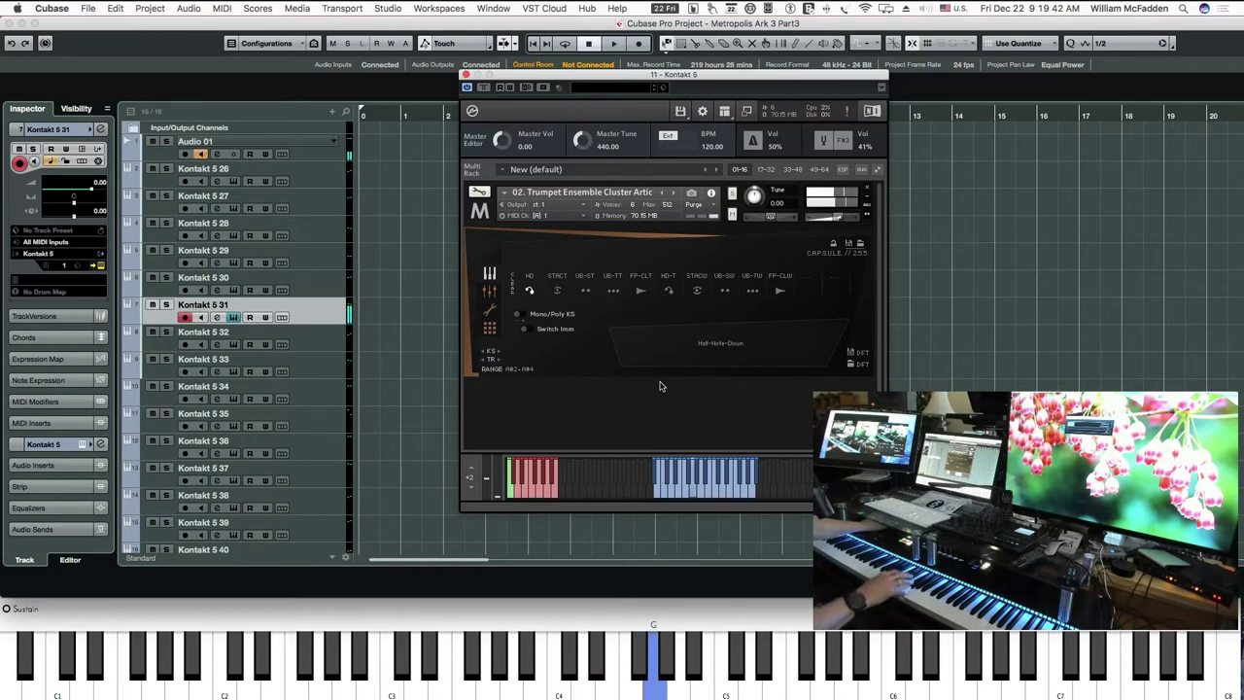
Step: Audition the trumpet cluster patch's STACT, UB-ST, UB-TT, FP-CLT and HD-T articulations
left_click(564, 294)
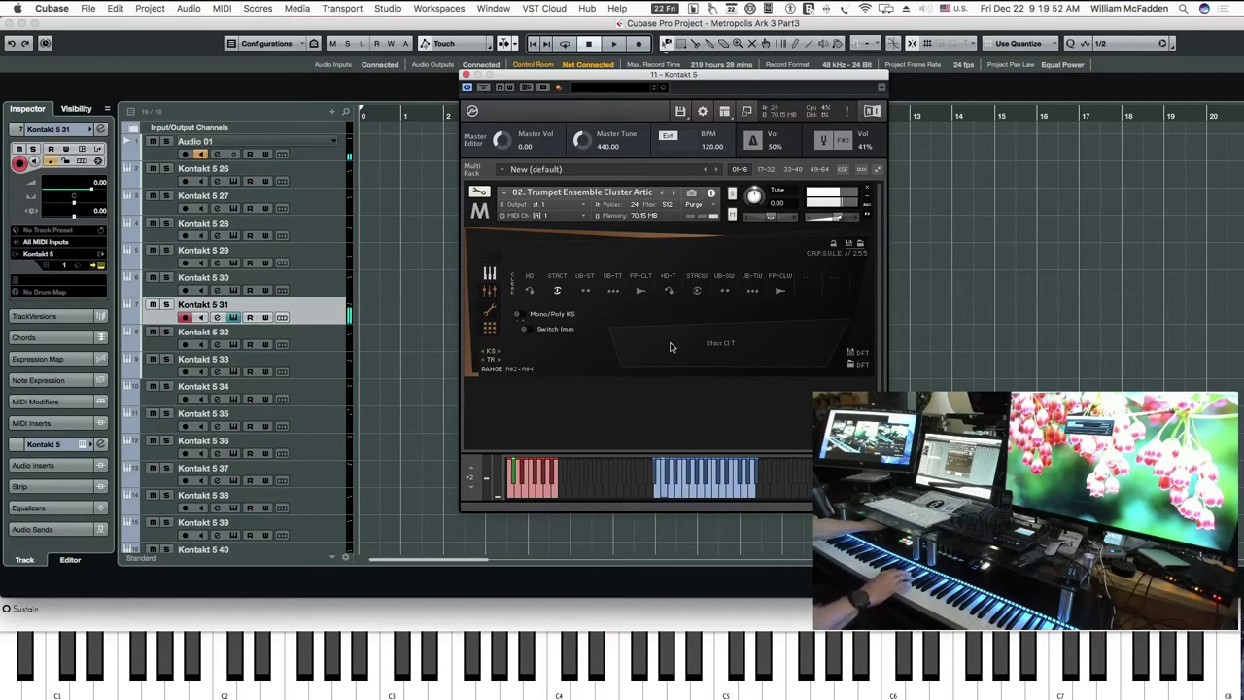
left_click(587, 292)
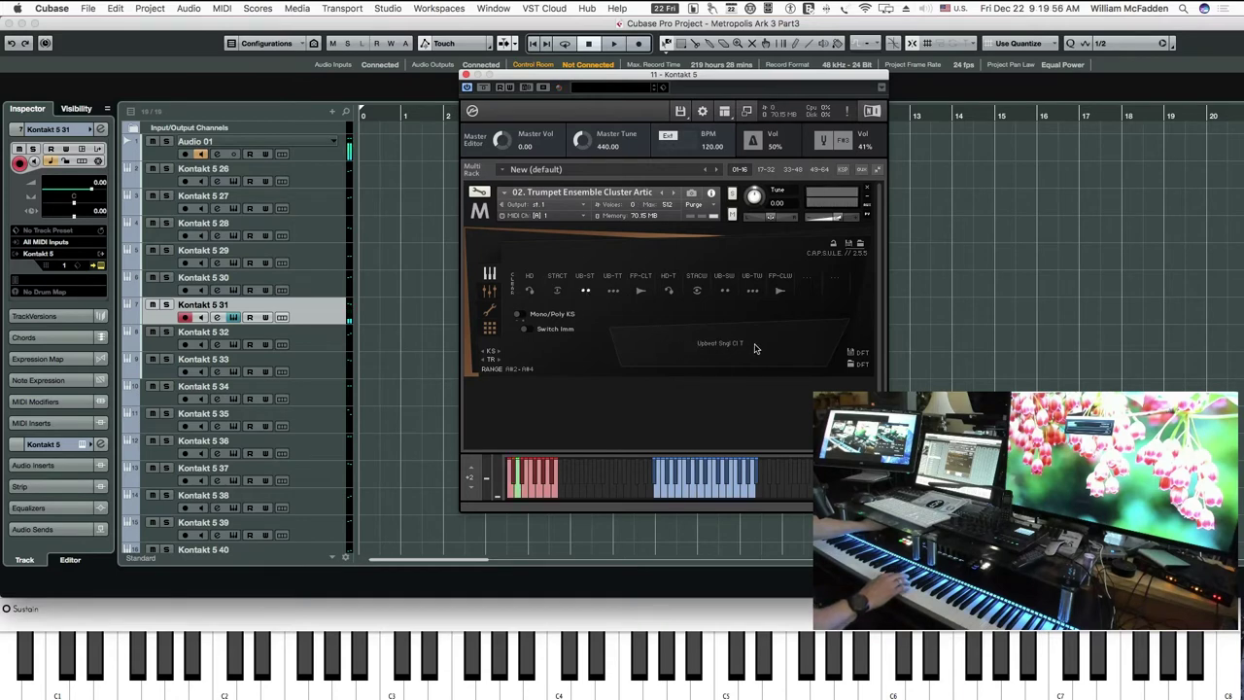
left_click(613, 292)
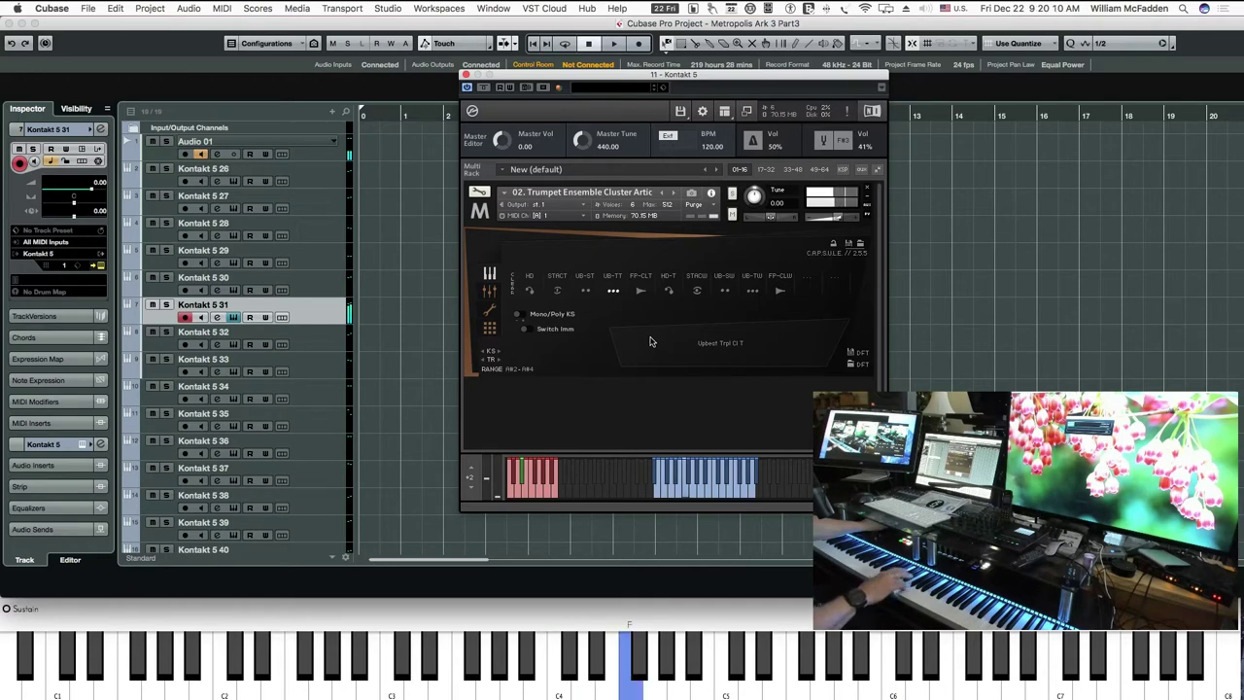
left_click(638, 292)
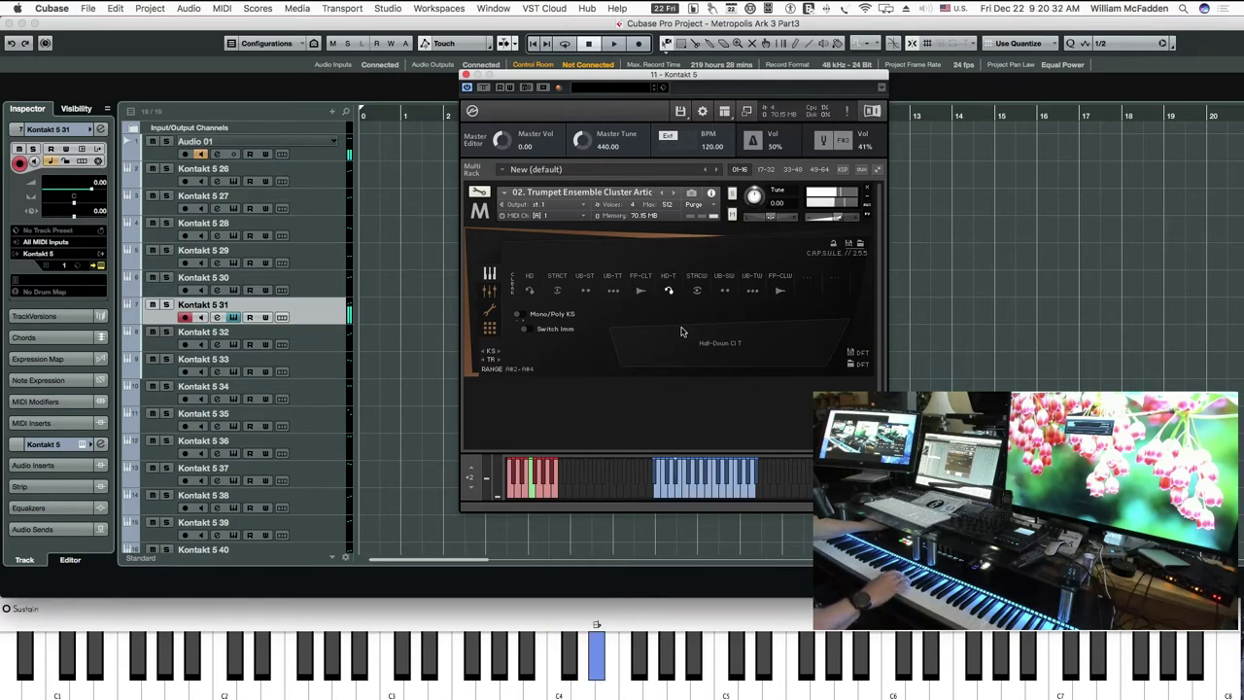
Step: Audition the trumpet cluster patch's STACW, UB-SW, UB-TW and FP-CLW articulations, and close its instrument window
left_click(697, 292)
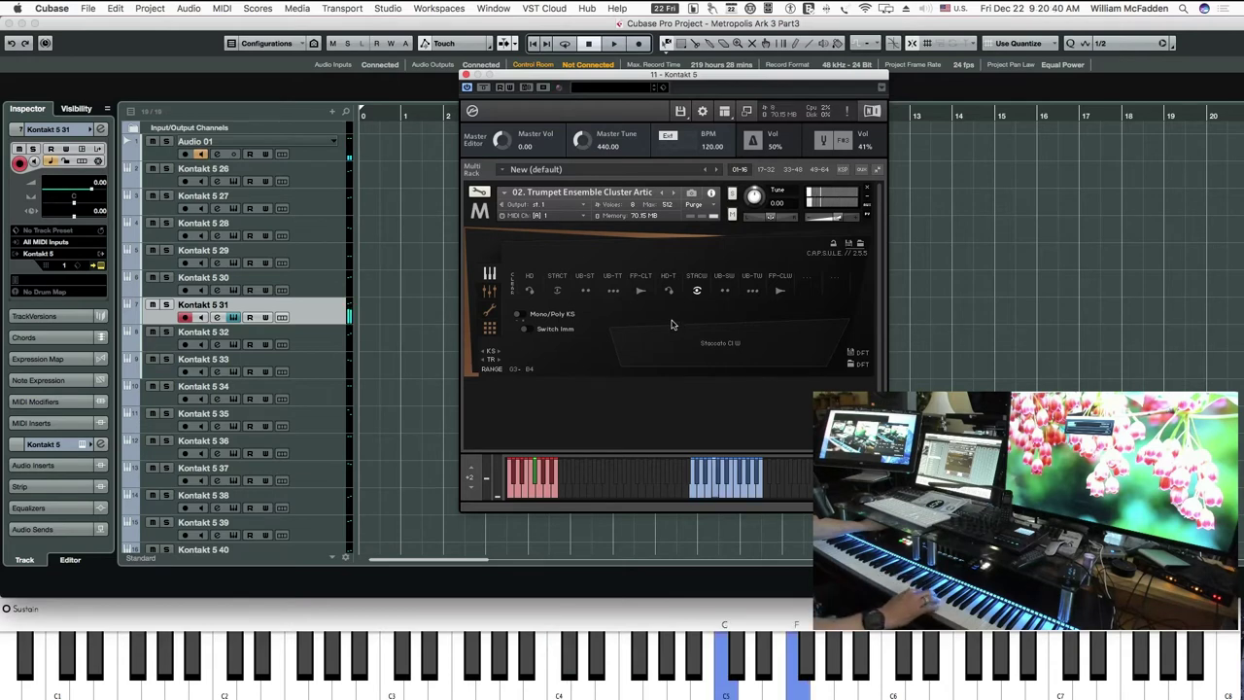
left_click(725, 291)
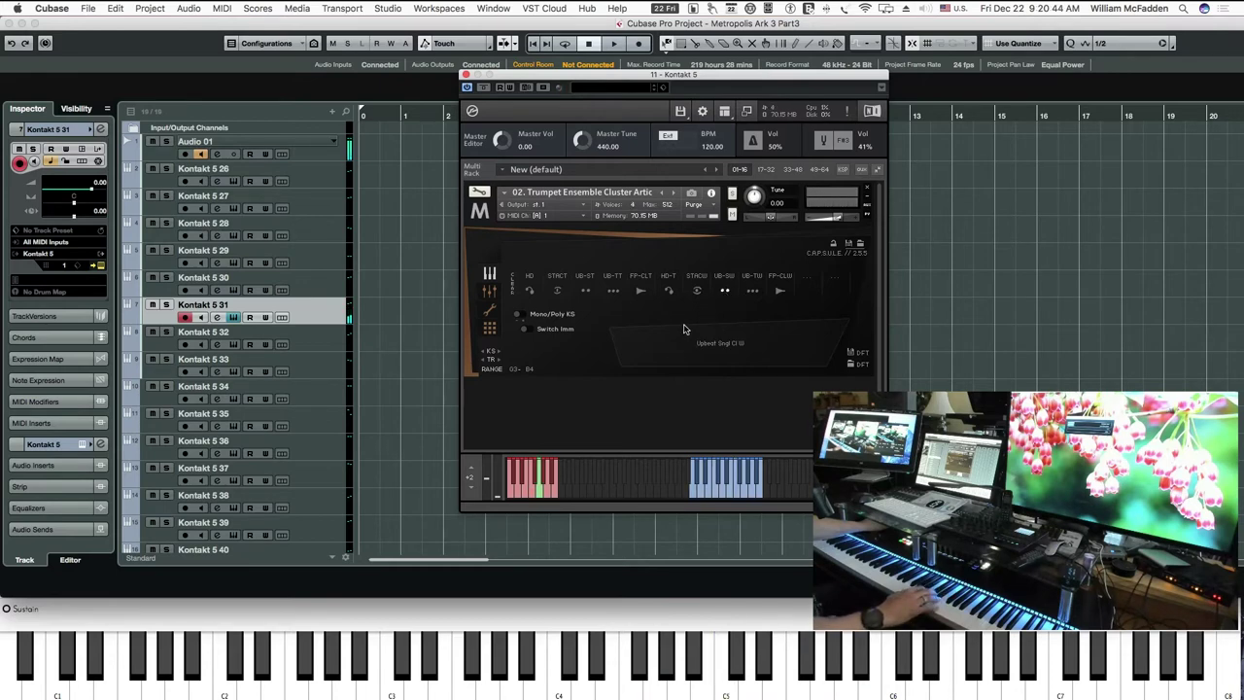
left_click(759, 293)
left_click(842, 312)
left_click(753, 295)
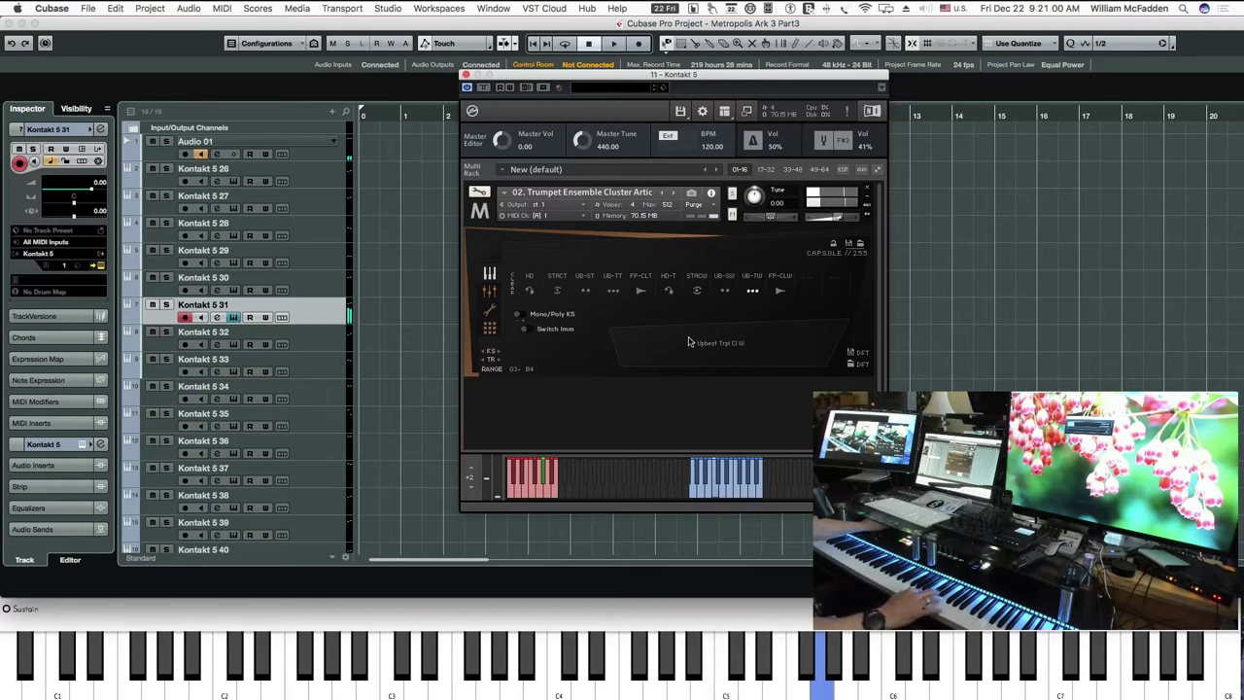
left_click(782, 293)
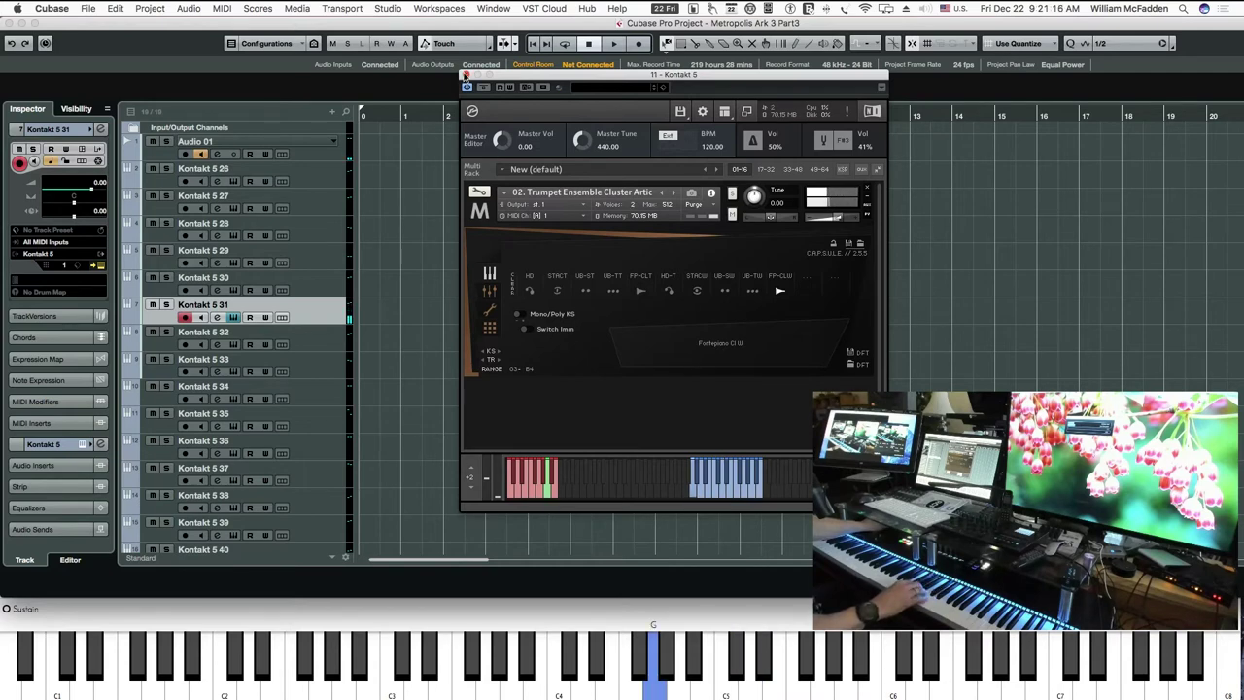
left_click(466, 75)
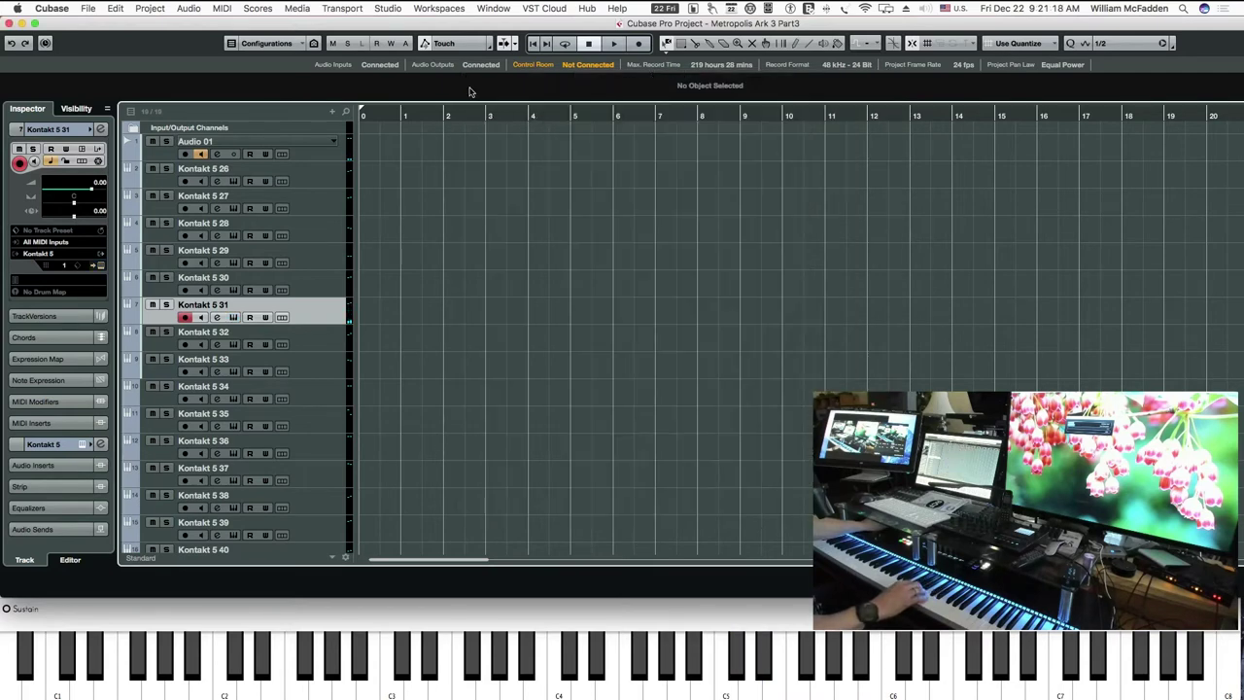
Step: Open the Trumpet Ensemble Reps Multi instrument of Kontakt 5 32 and move its window off the track list
left_click(326, 342)
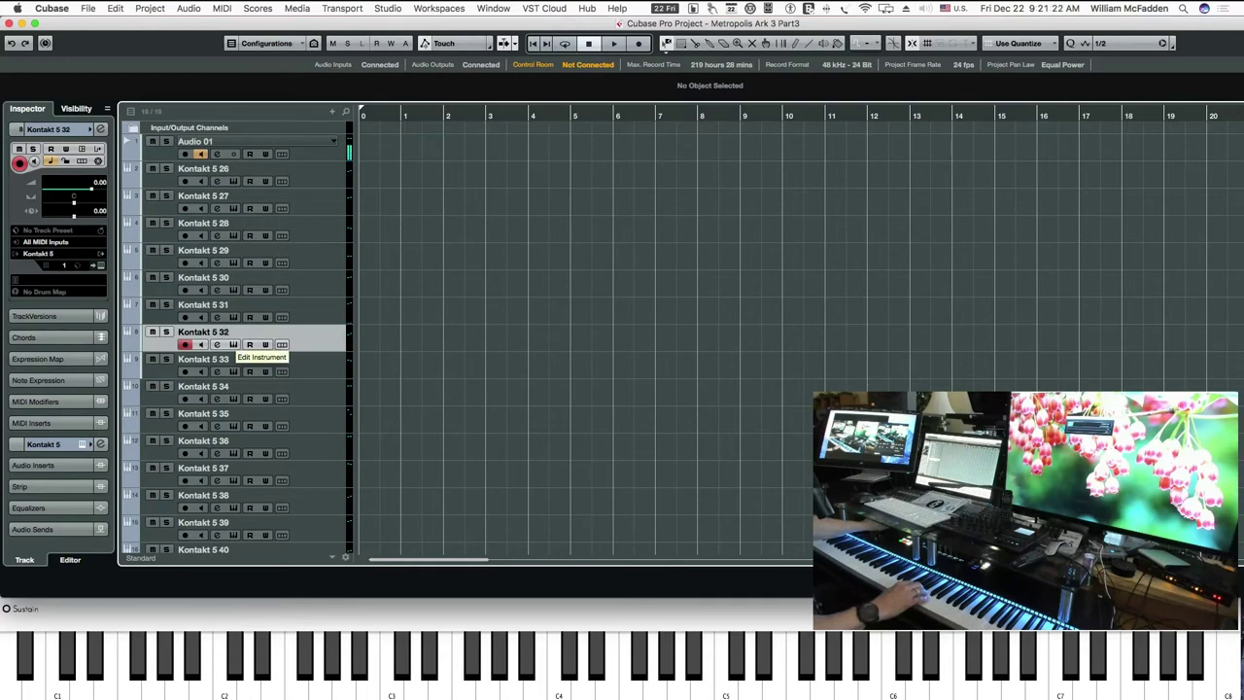
left_click(233, 344)
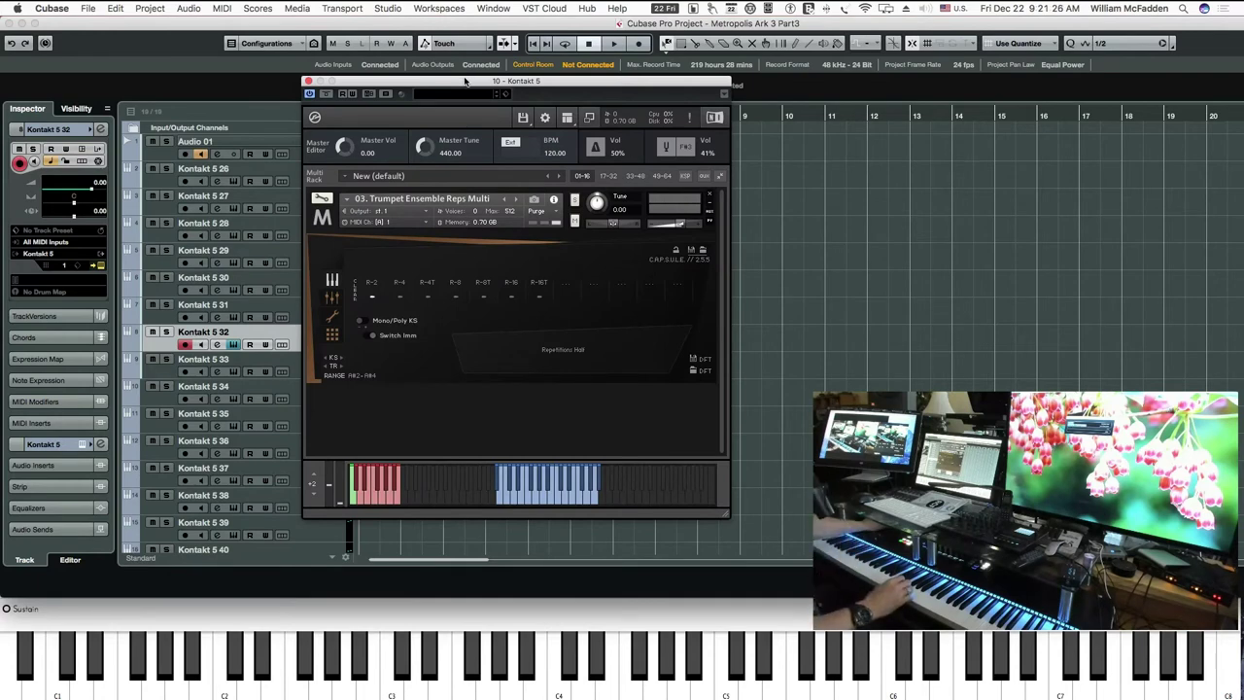
left_click_drag(465, 81, 623, 86)
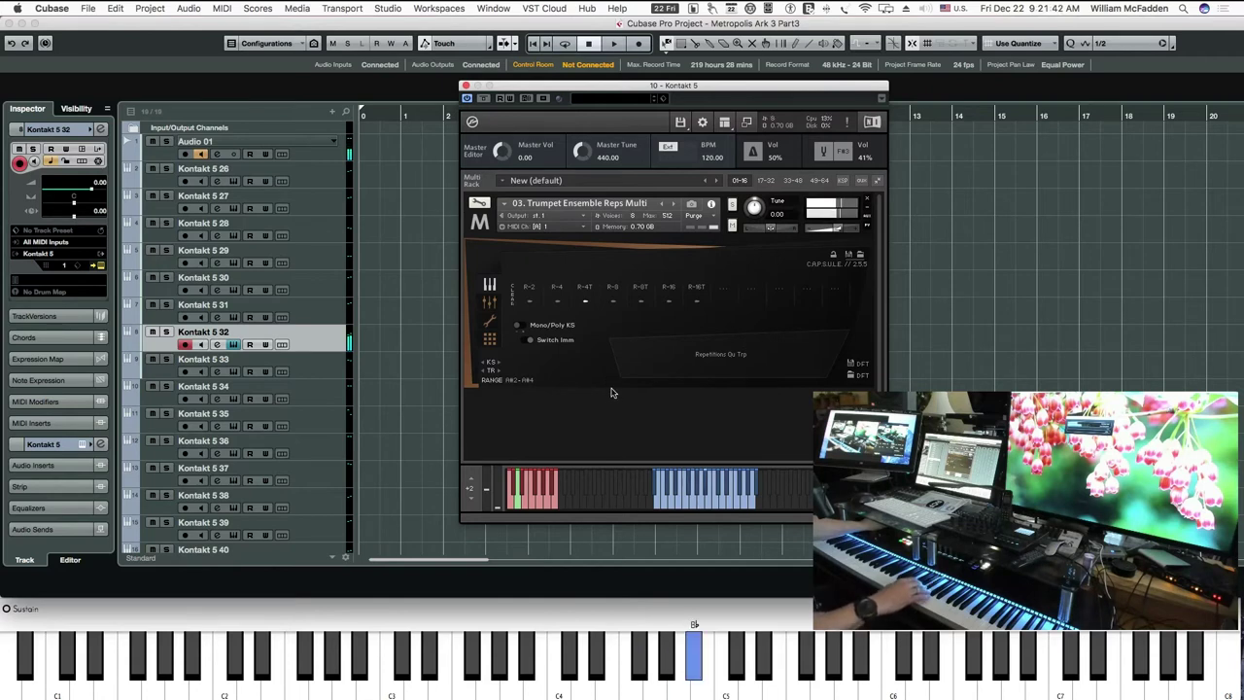
Step: Audition the trumpet repetitions patch's R-8, R-16 and R-16T articulations, and close its instrument window
left_click(614, 302)
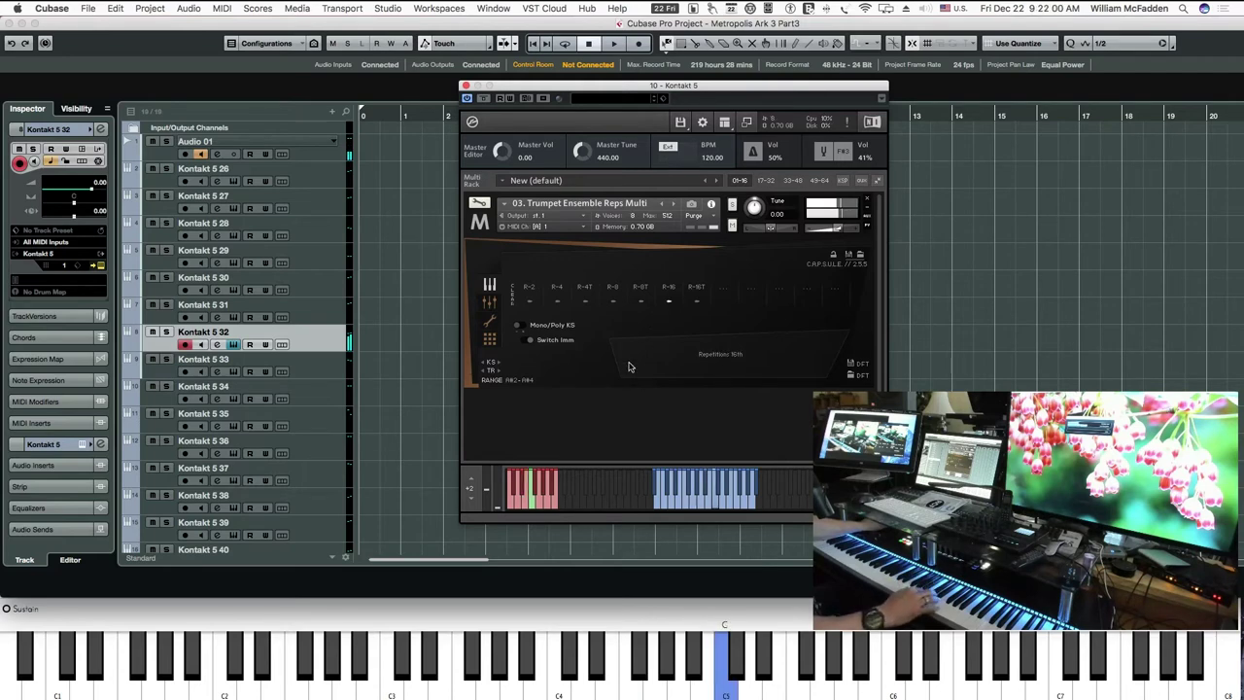
left_click(700, 313)
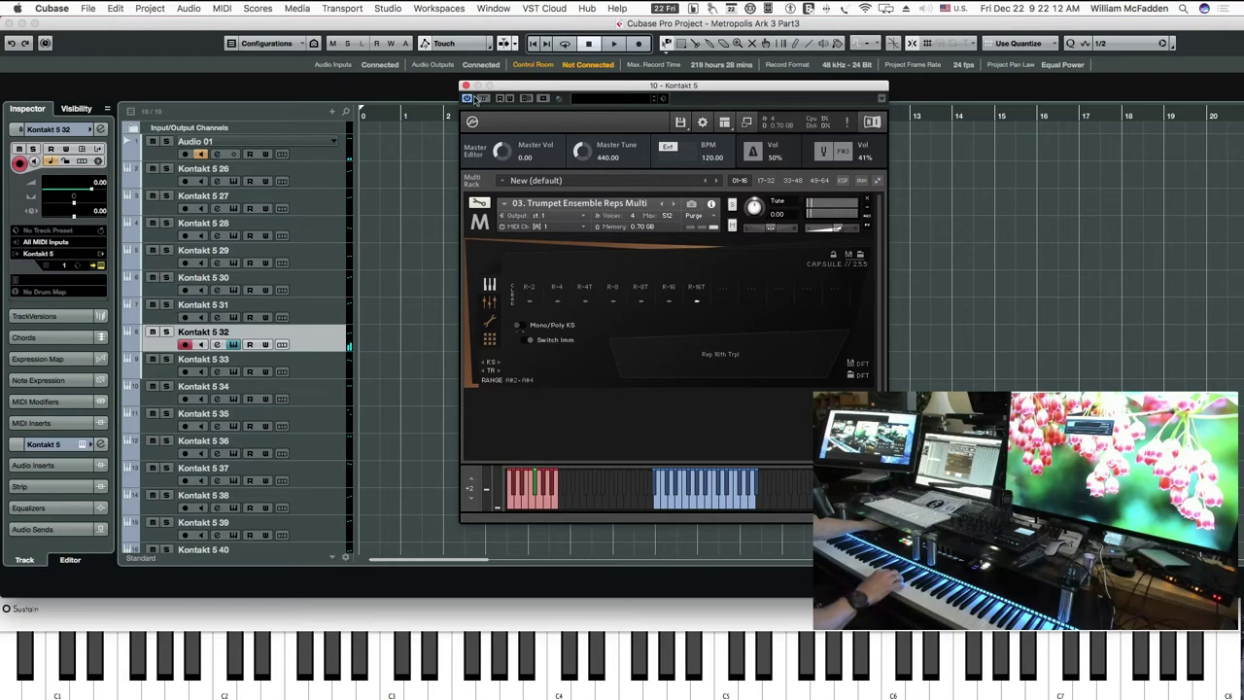
left_click(464, 86)
Step: Open the Trumpet Ensemble Cluster Reps instrument of Kontakt 5 33 and place its window over the empty arrangement area
left_click(320, 371)
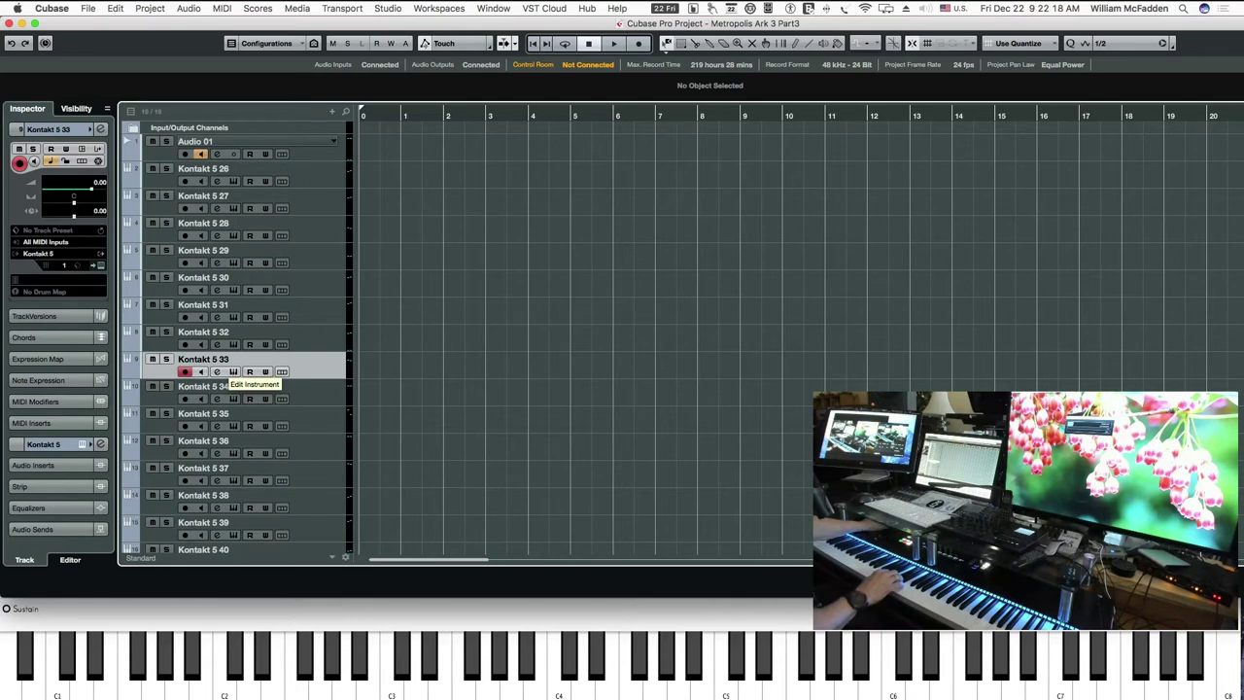
left_click(233, 372)
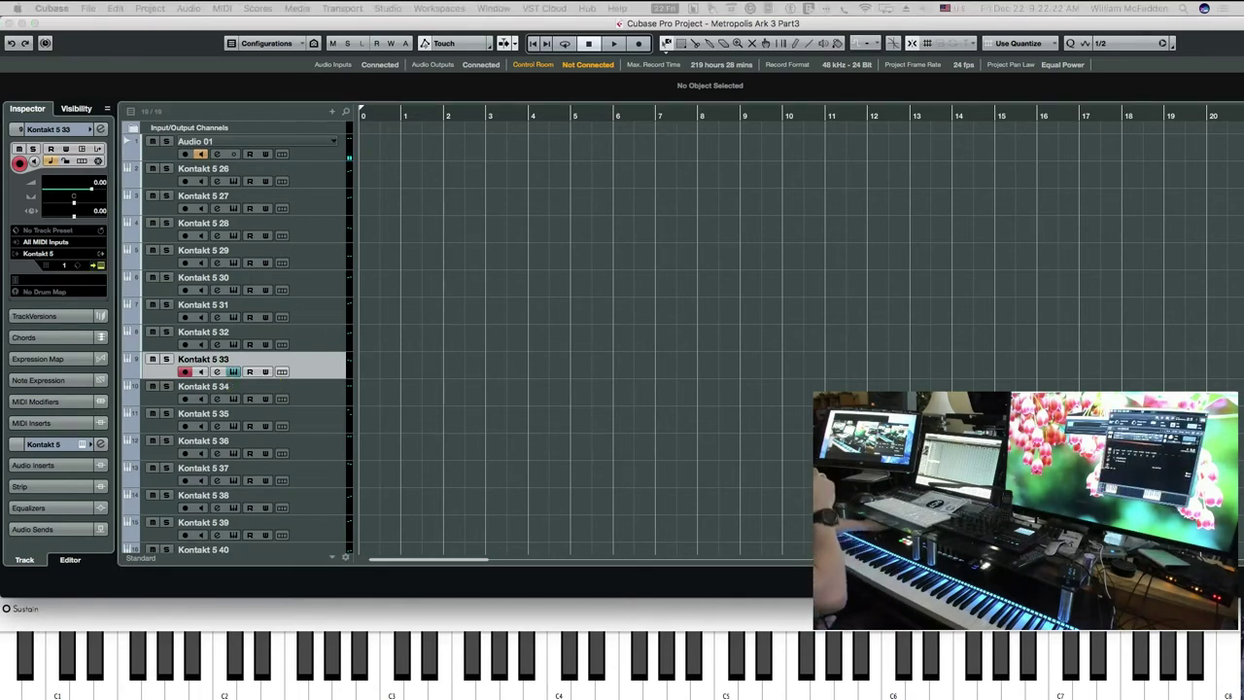
left_click_drag(733, 84, 650, 100)
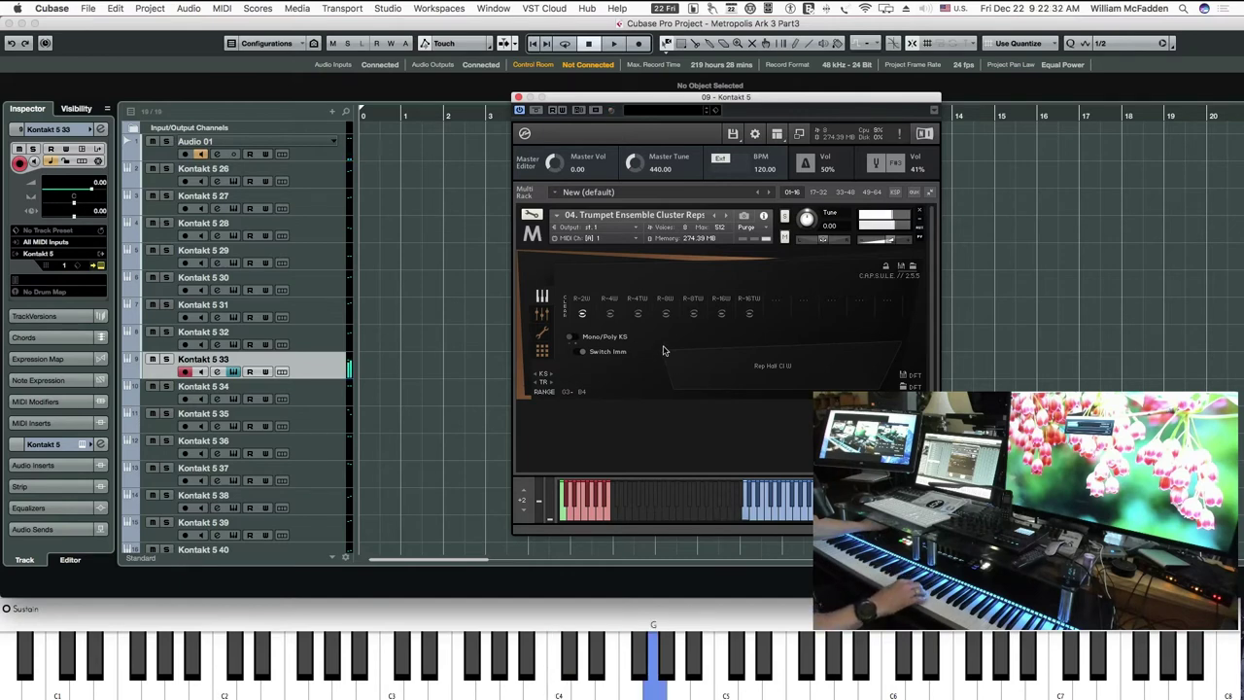
Step: Audition the trumpet cluster repetitions patch's R-4W, R-4TW, R-8W, R-8TW, R-16W and R-16TW articulations, and close its instrument window
left_click(612, 314)
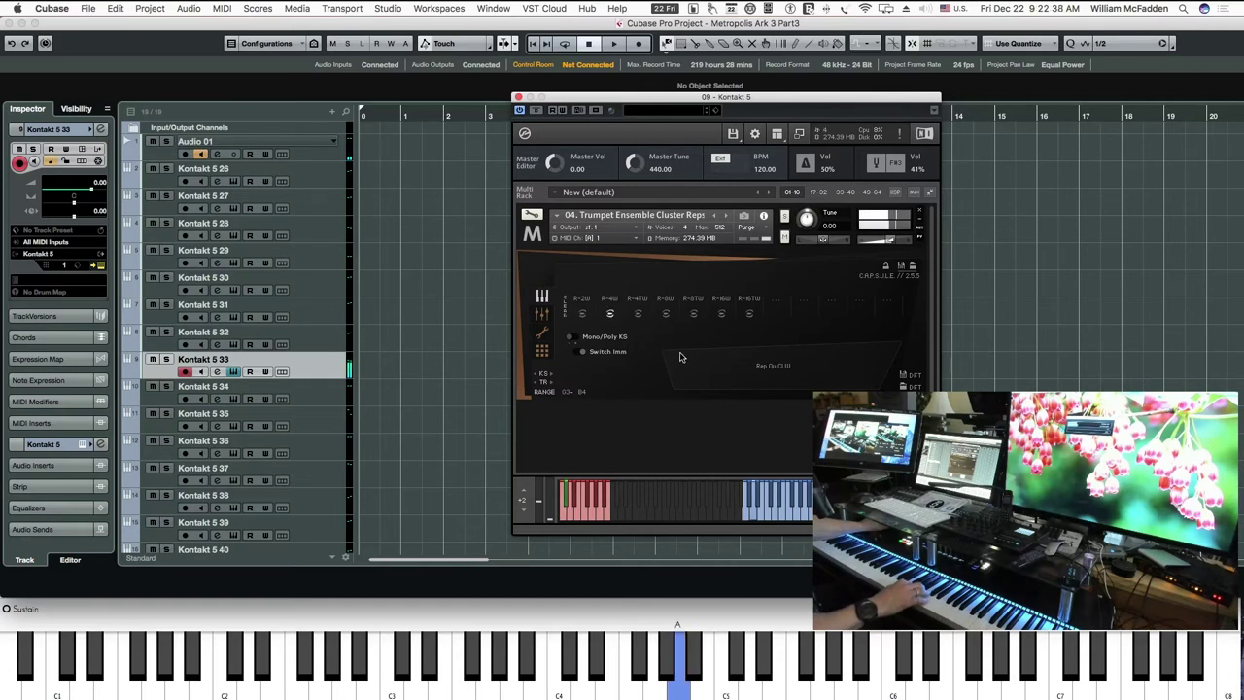
left_click(637, 314)
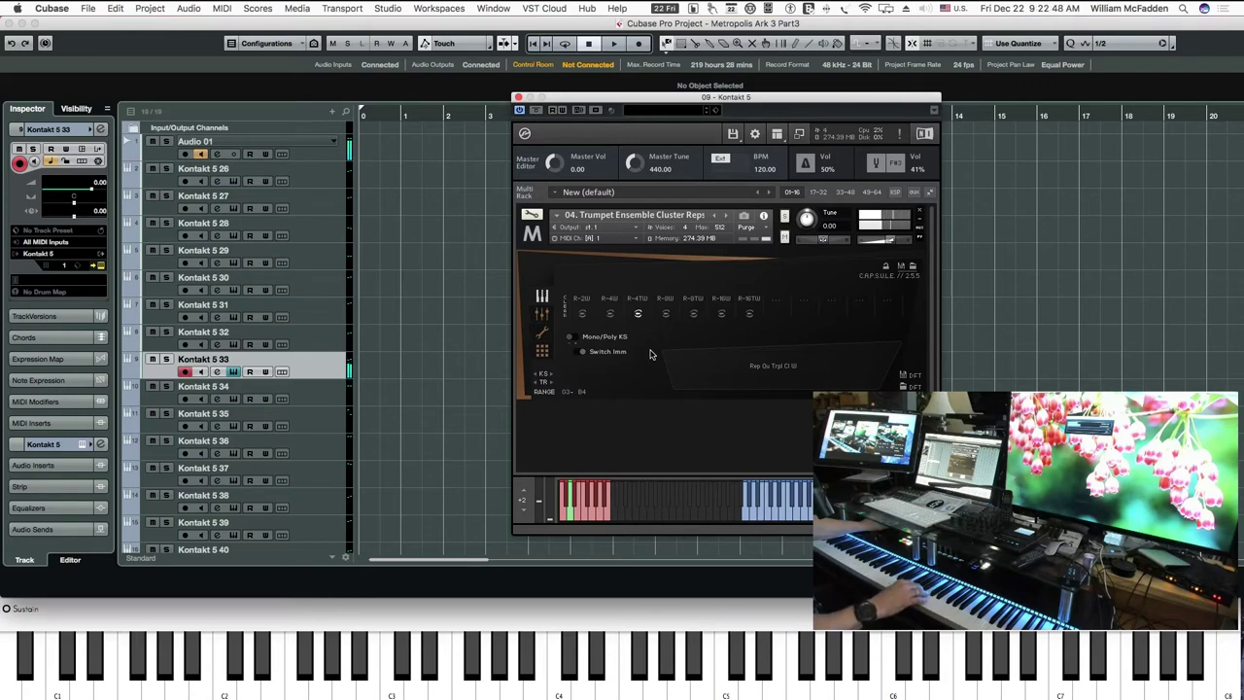
left_click(666, 314)
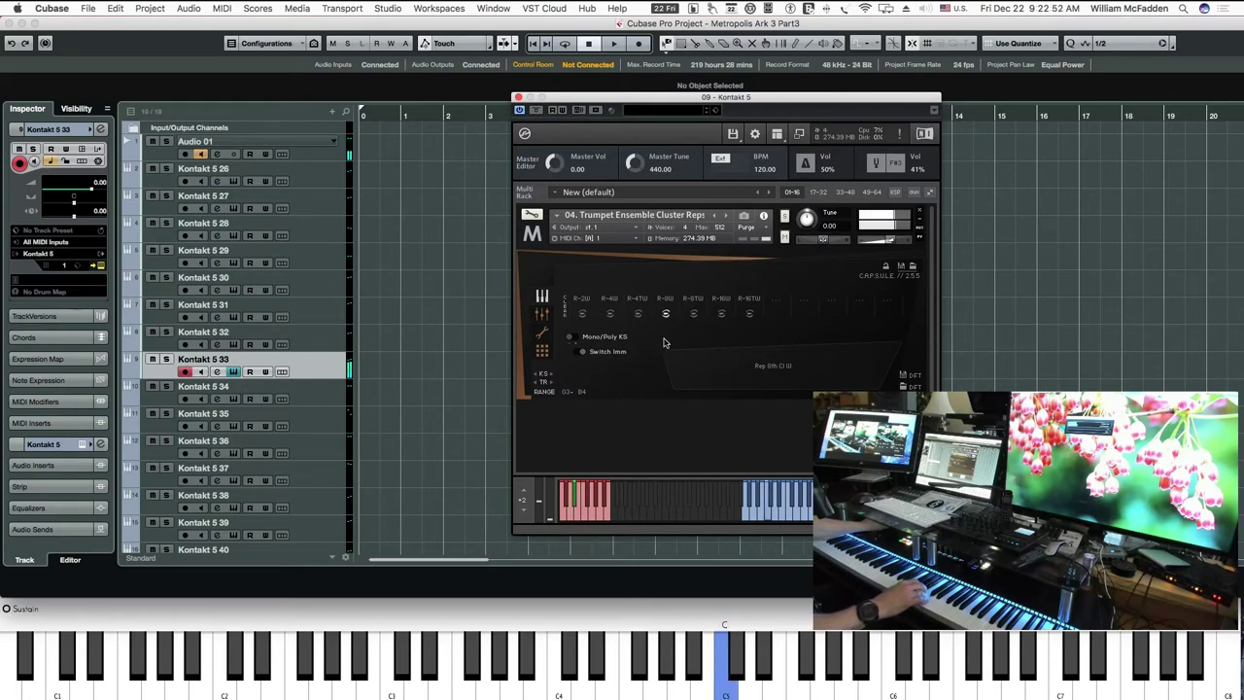
left_click(695, 314)
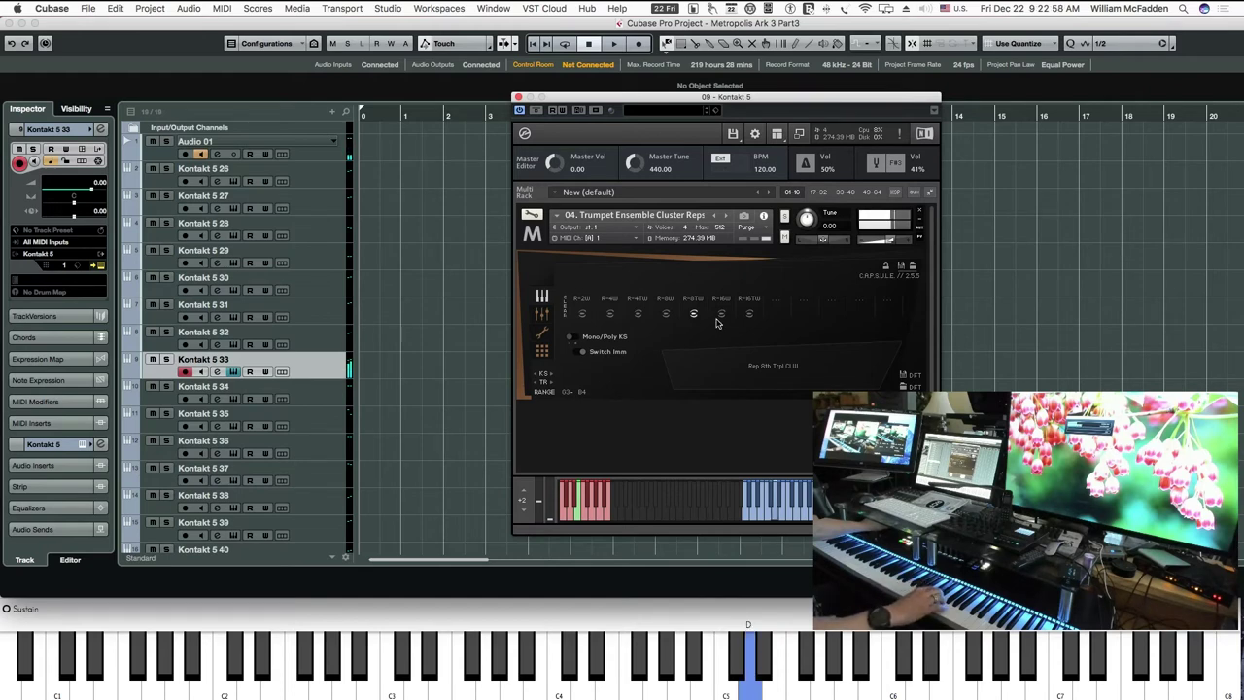
left_click(721, 319)
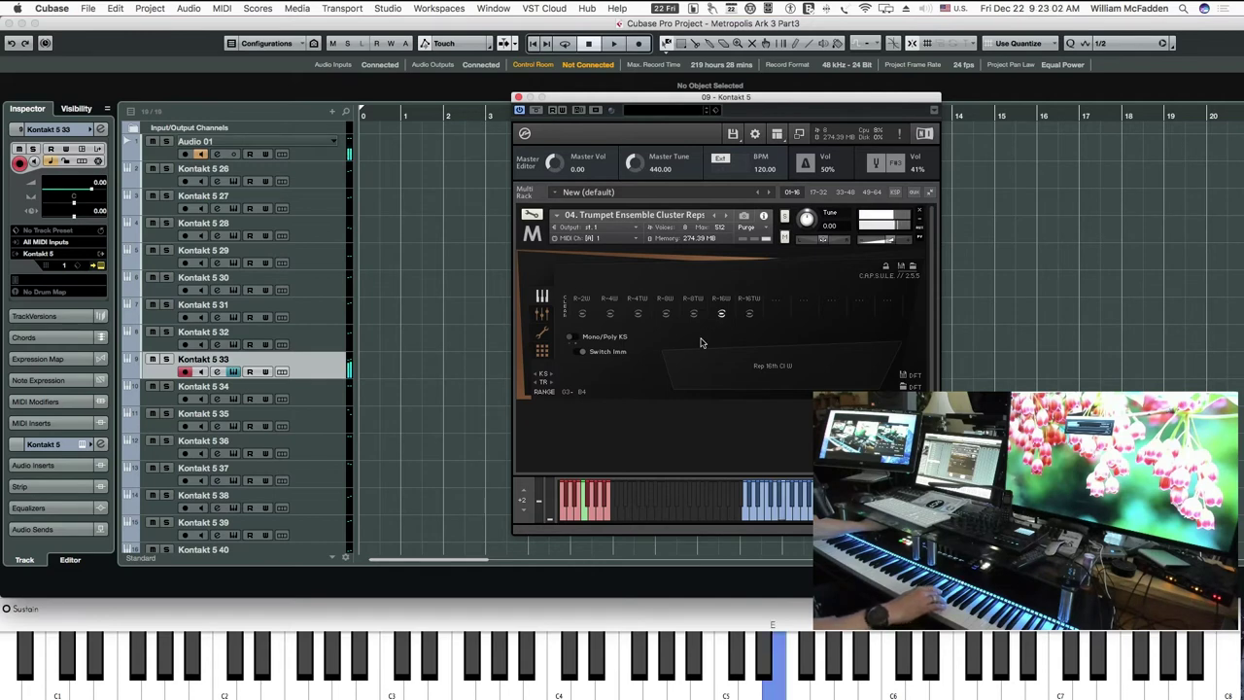
left_click(749, 315)
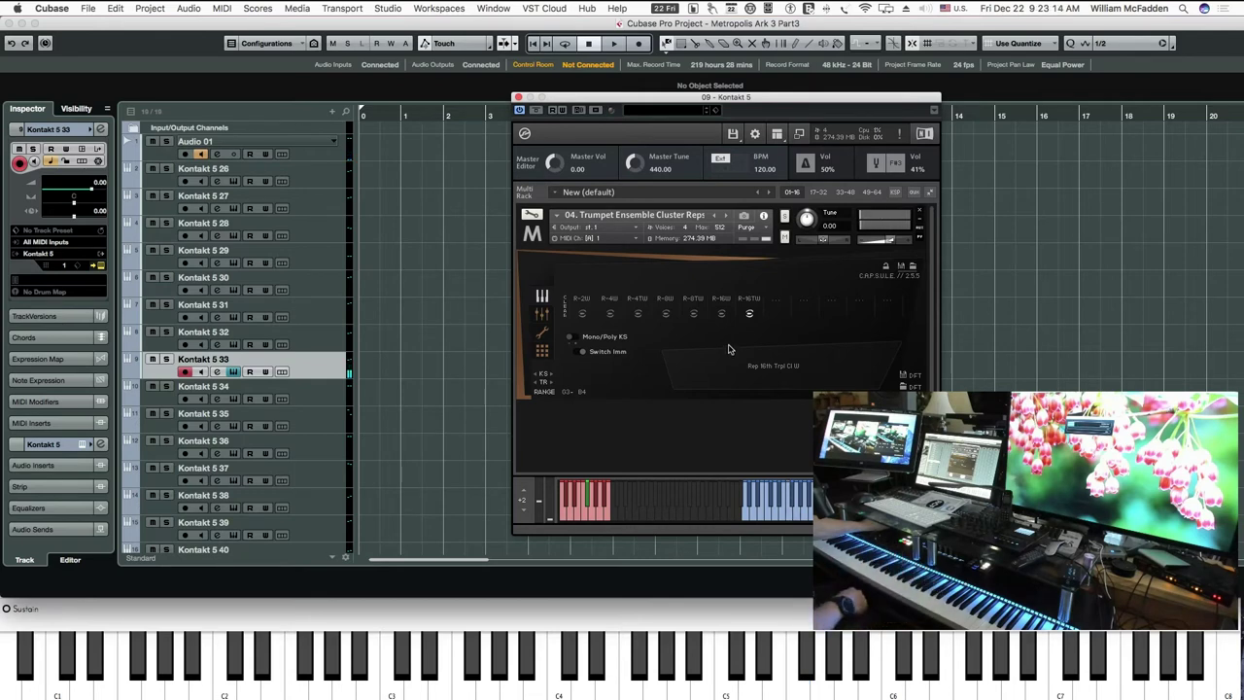
left_click(518, 99)
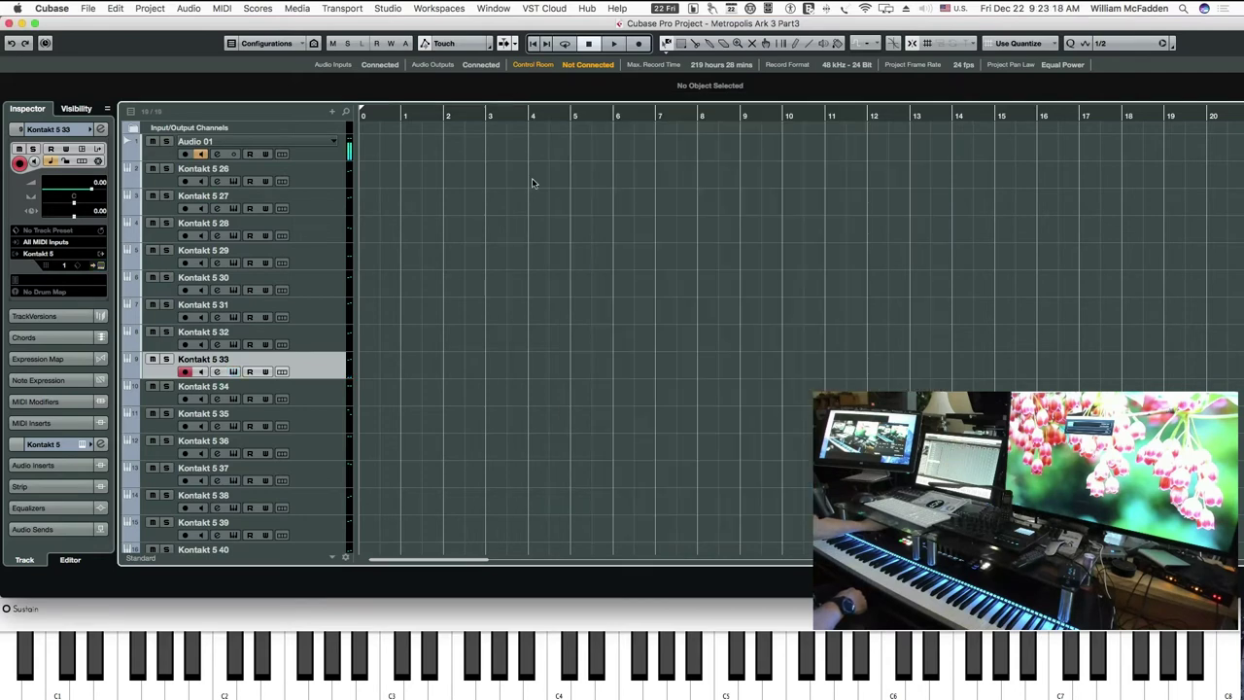
Step: Open the Horn Ensemble Multi instrument of Kontakt 5 34 and move its window closer to the track list
left_click(316, 399)
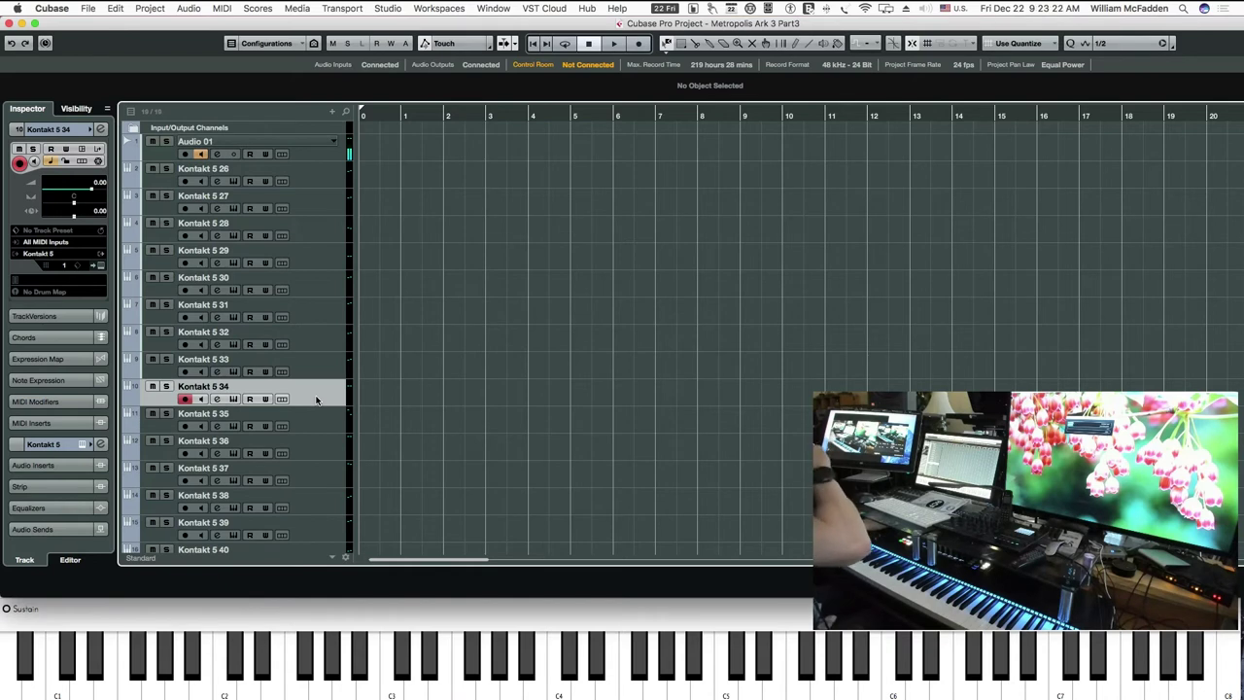
left_click(233, 400)
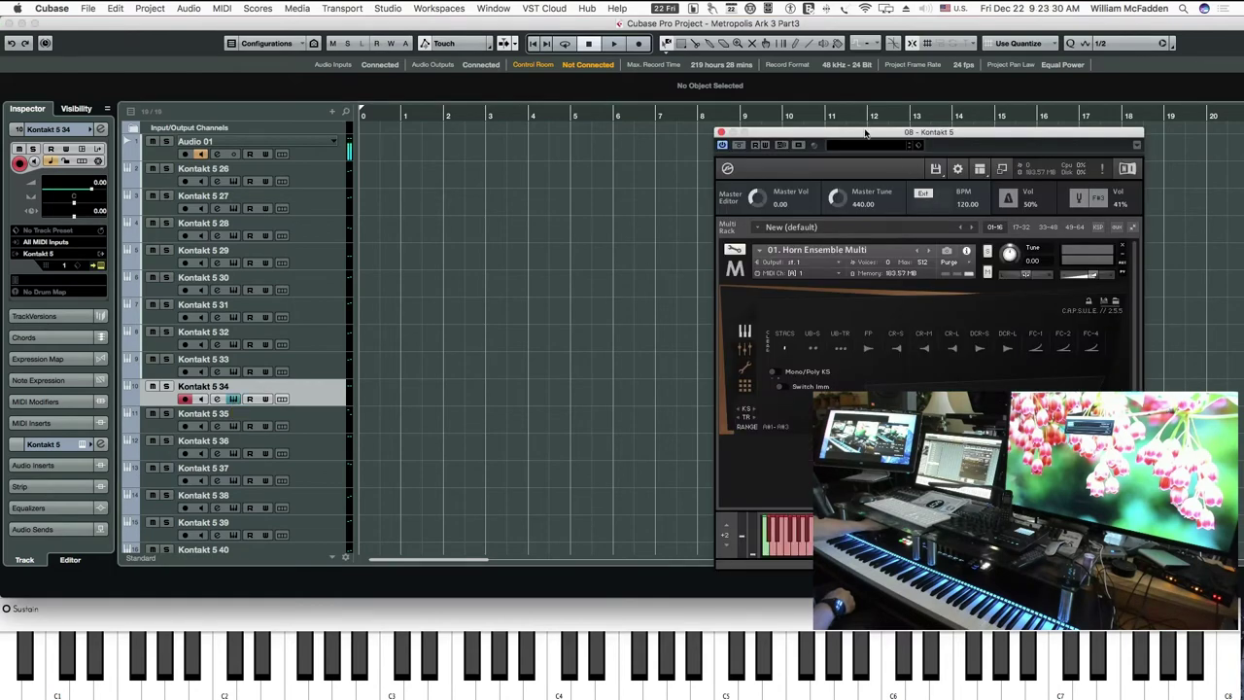
left_click_drag(866, 133, 690, 79)
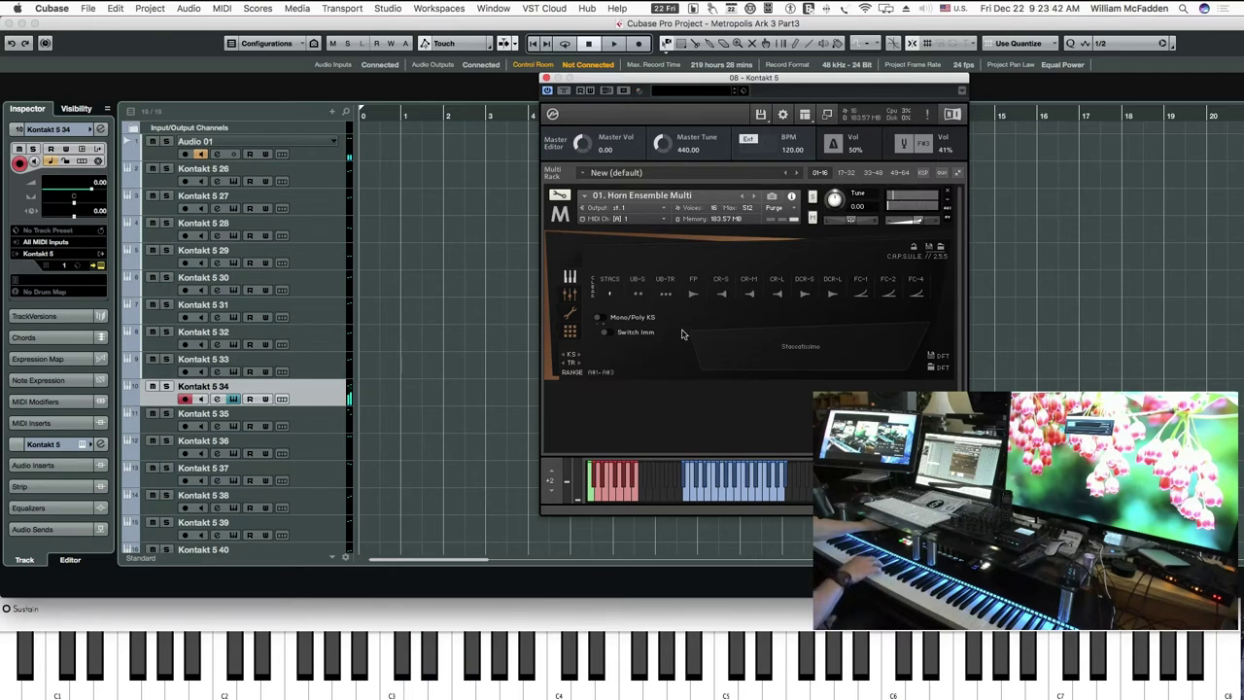
Step: Audition the Horn Ensemble patch's UB-S, UB-TR, FP, CR-S, CR-M and CR-L articulations
left_click(638, 295)
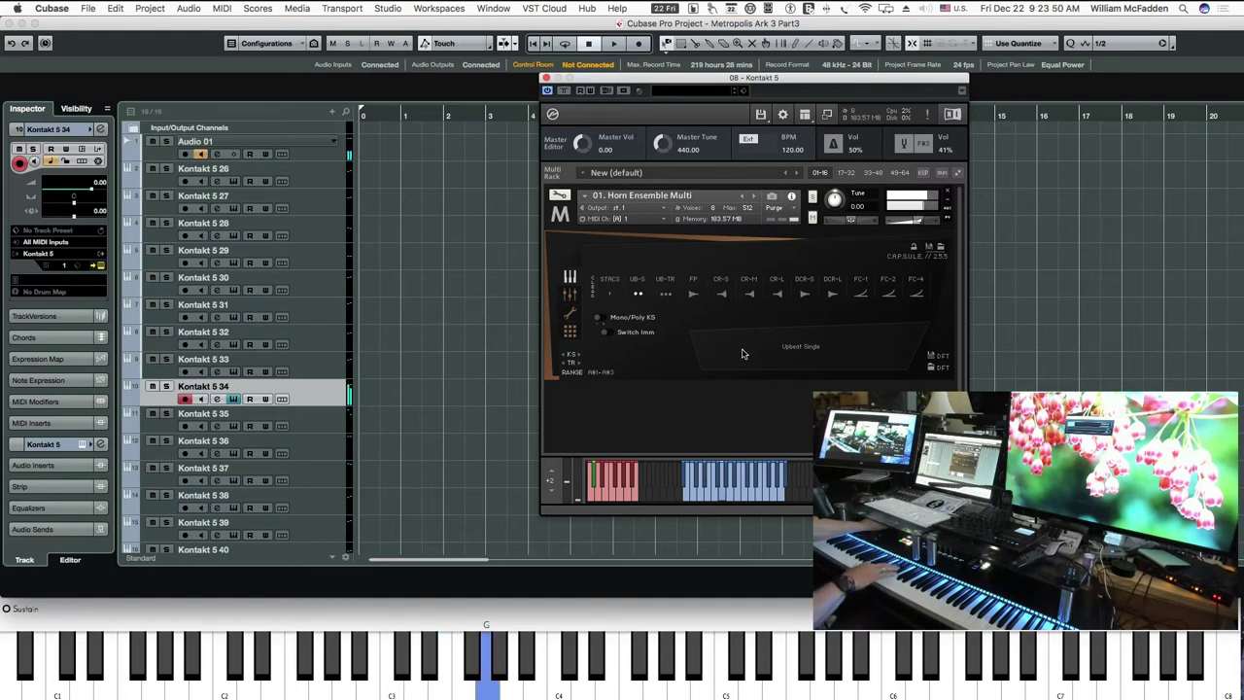
left_click(667, 295)
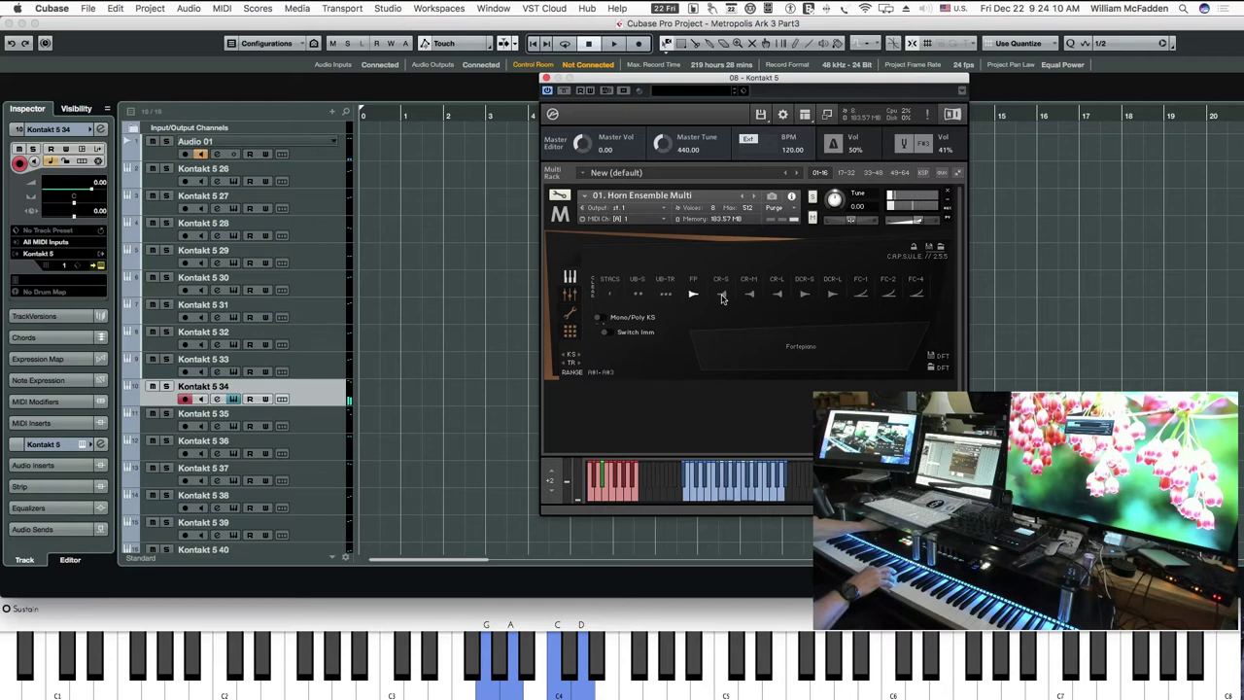
left_click(722, 296)
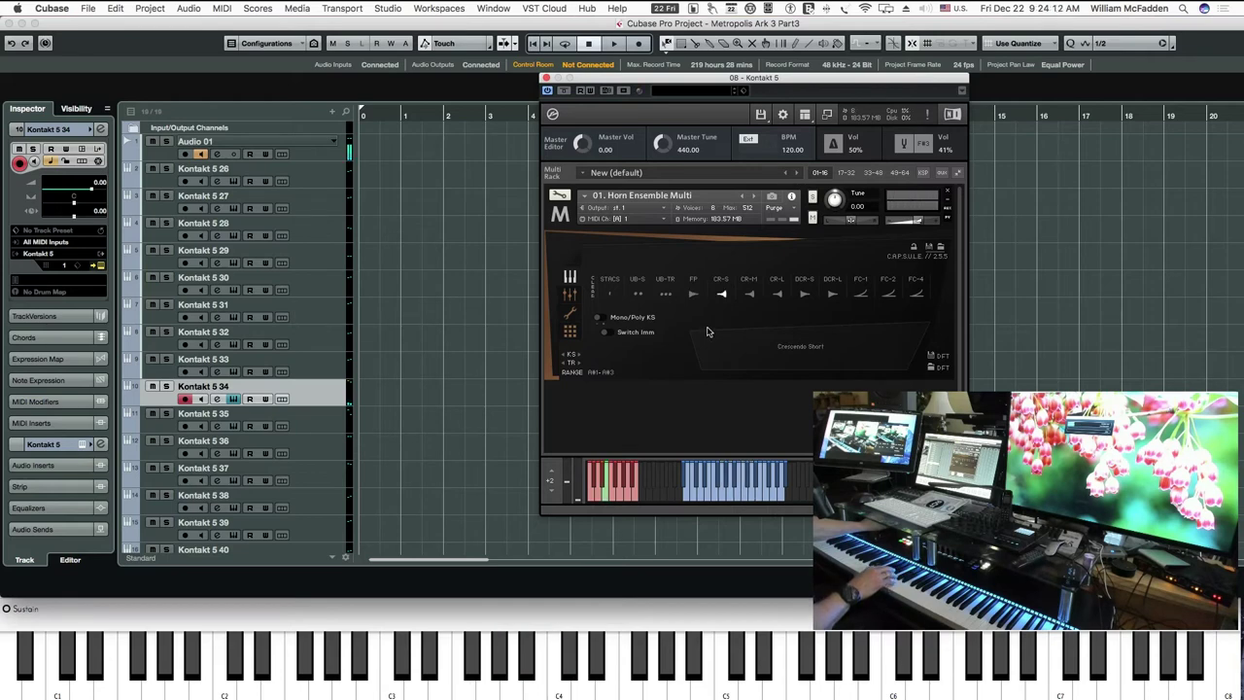
left_click(749, 296)
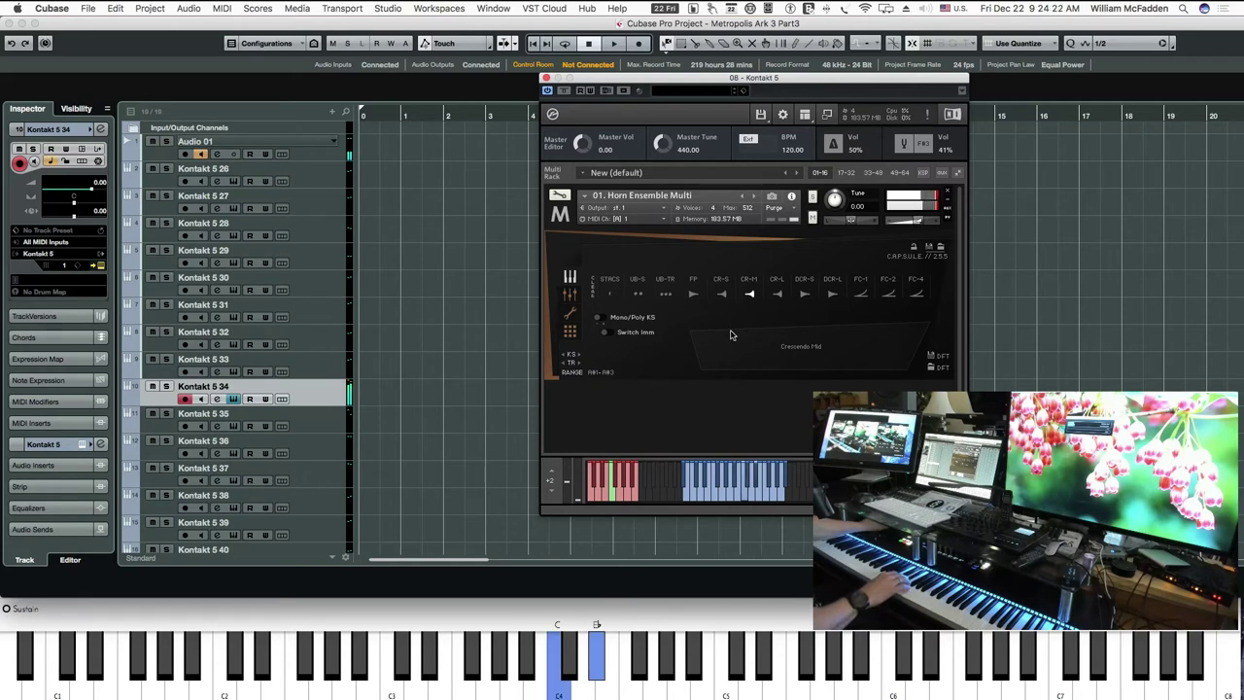
left_click(778, 295)
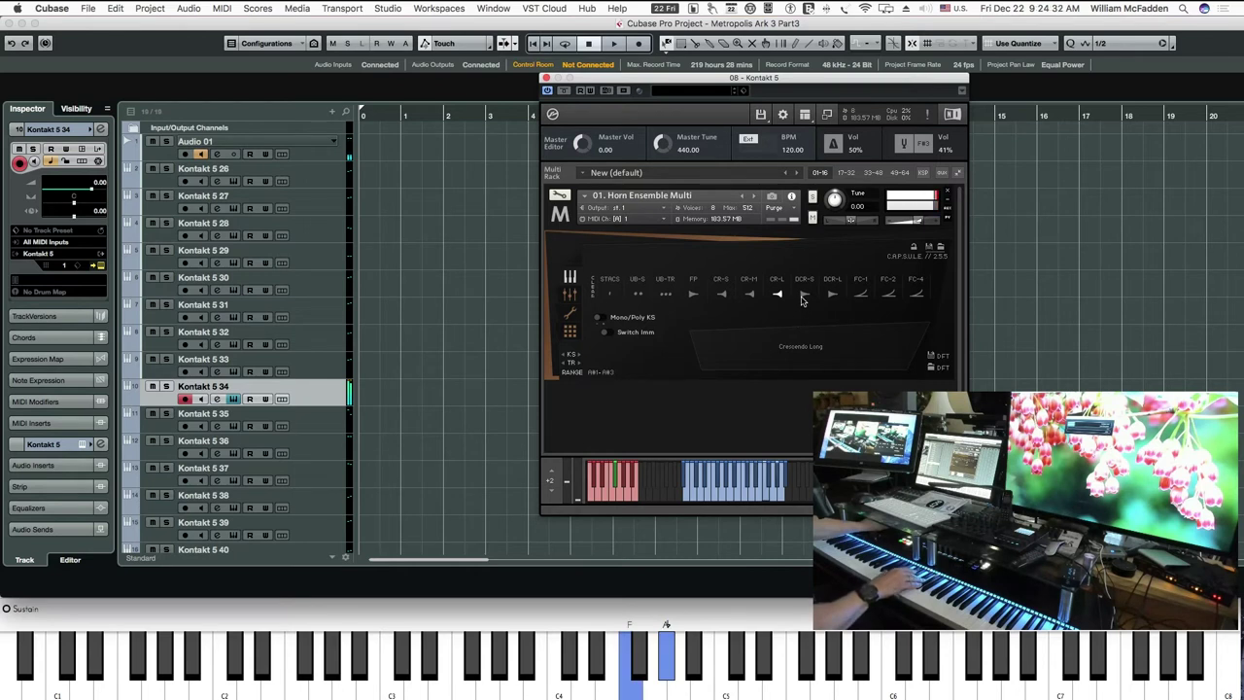
Step: Audition the Horn Ensemble patch's DCR-S, DCR-L, FC-1 and FC-4 articulations, and close its instrument window
left_click(804, 295)
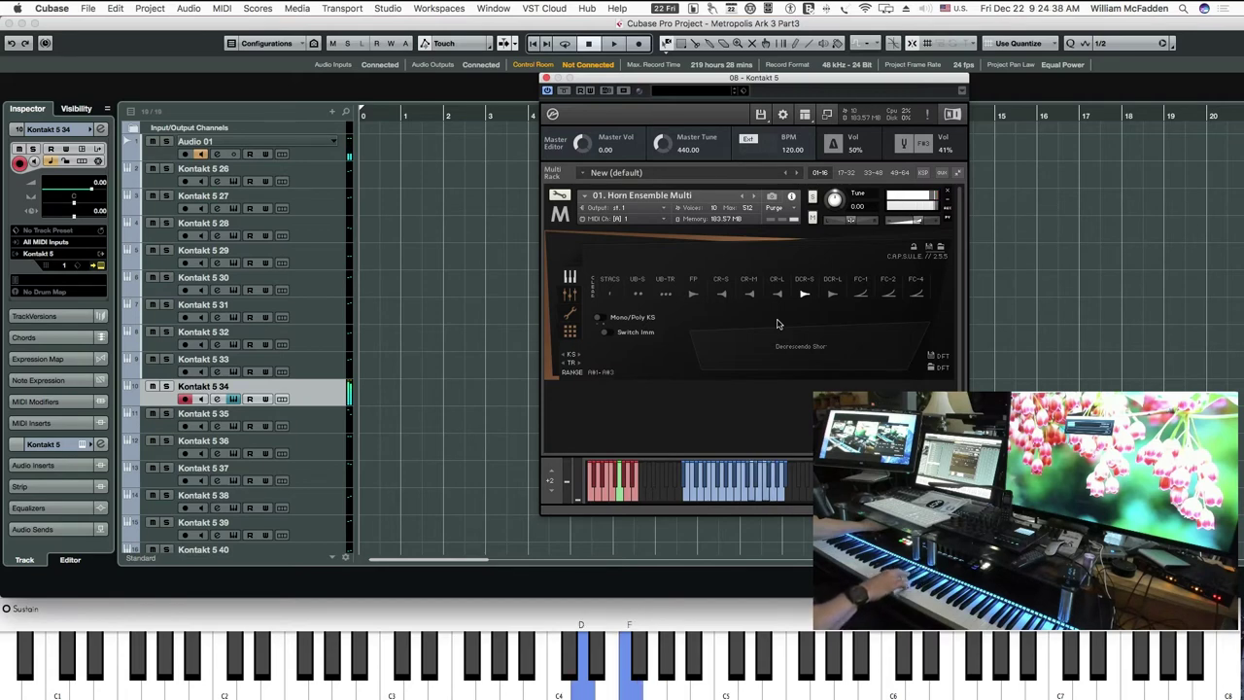
left_click(832, 296)
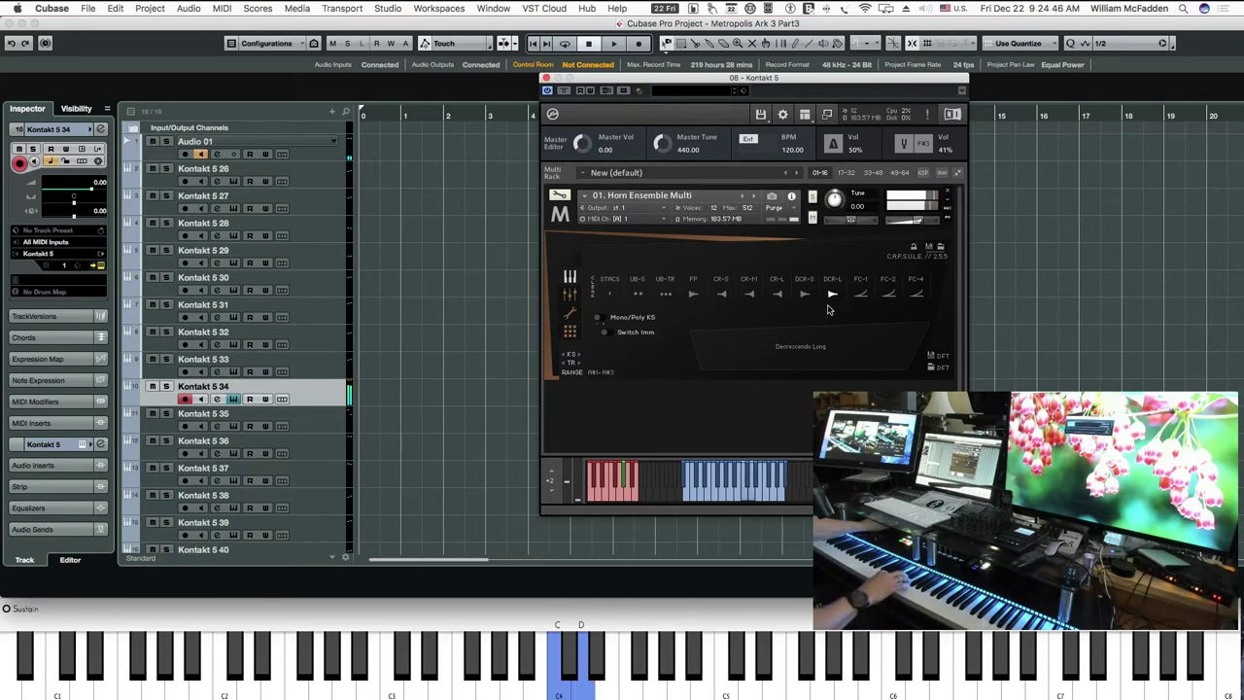
left_click(863, 297)
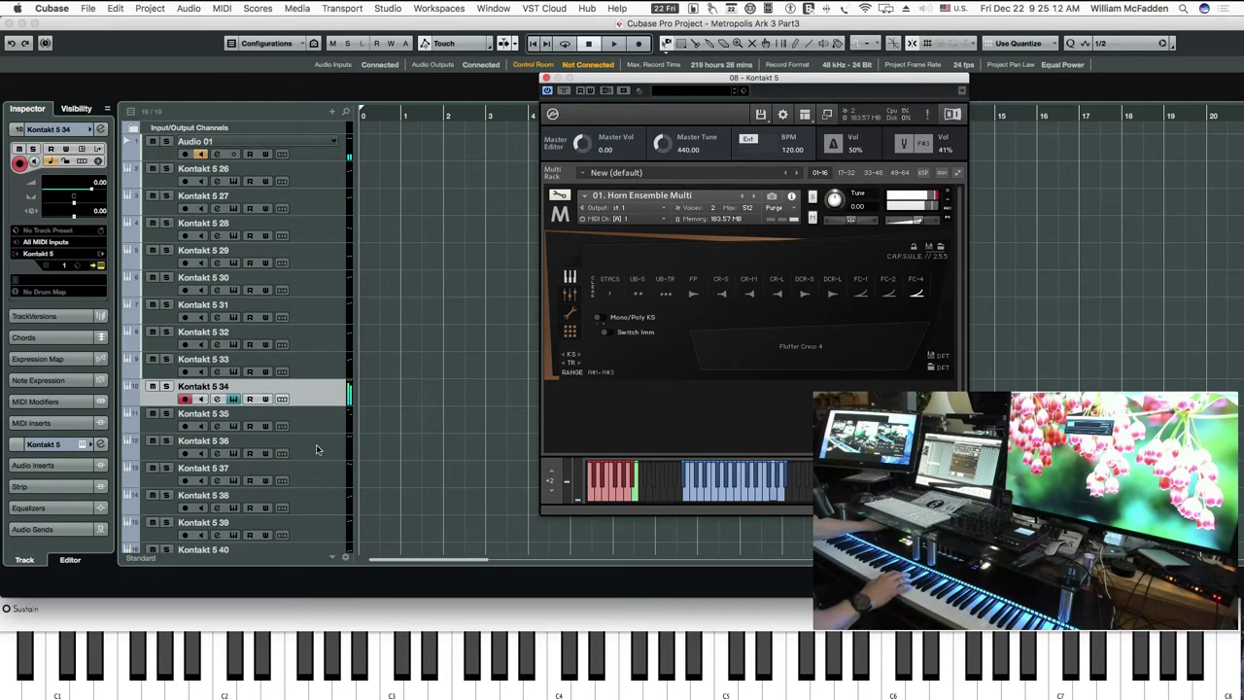
key("super+w")
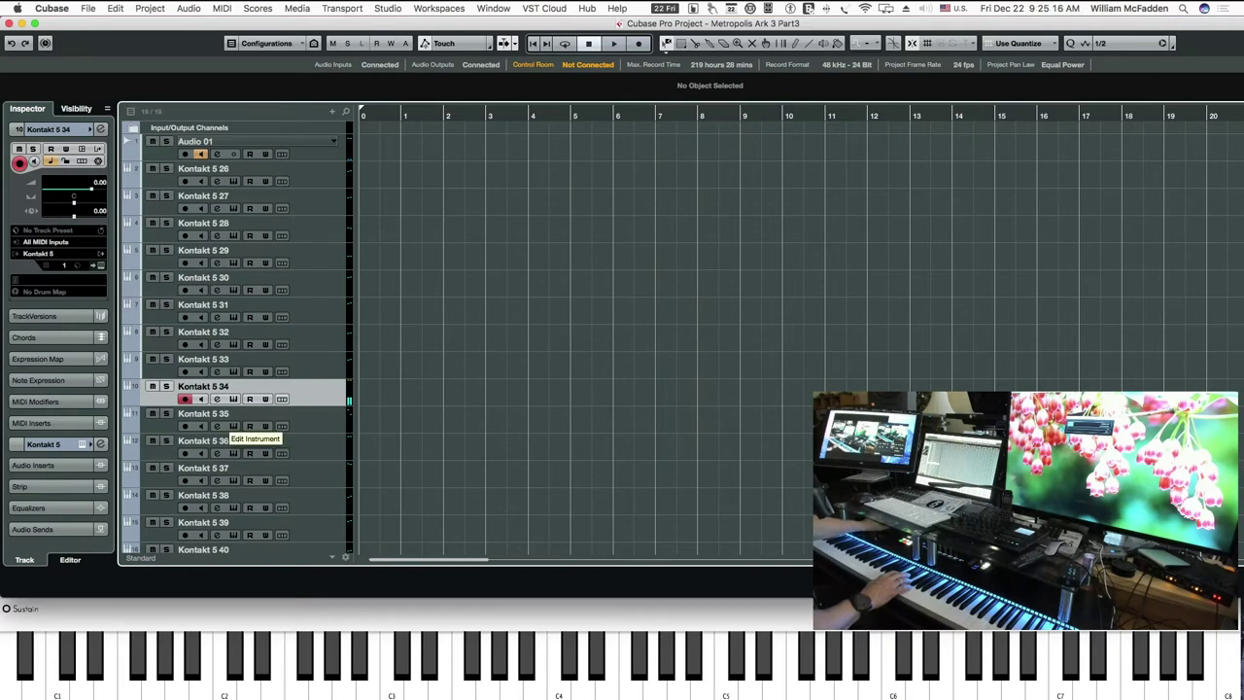
Step: Open the Horn Ensemble Atonal Multi instrument of Kontakt 5 35, move its window off the track list, and select that track for playing
left_click(233, 426)
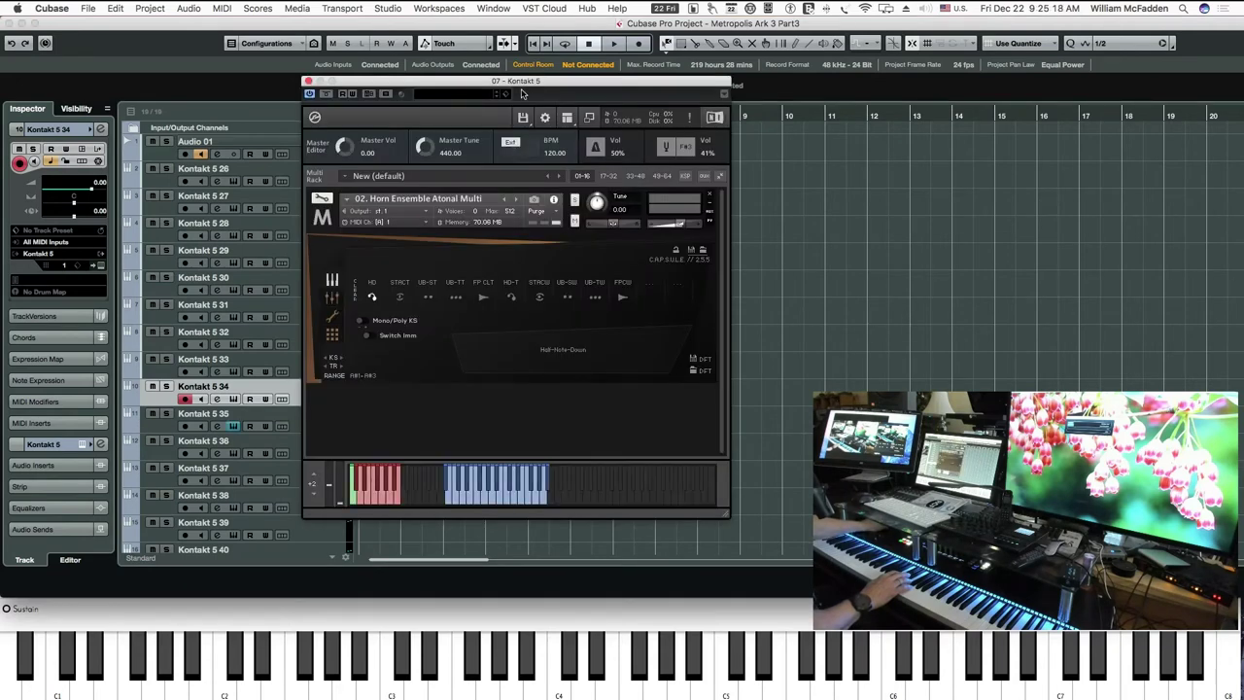
left_click_drag(514, 80, 691, 53)
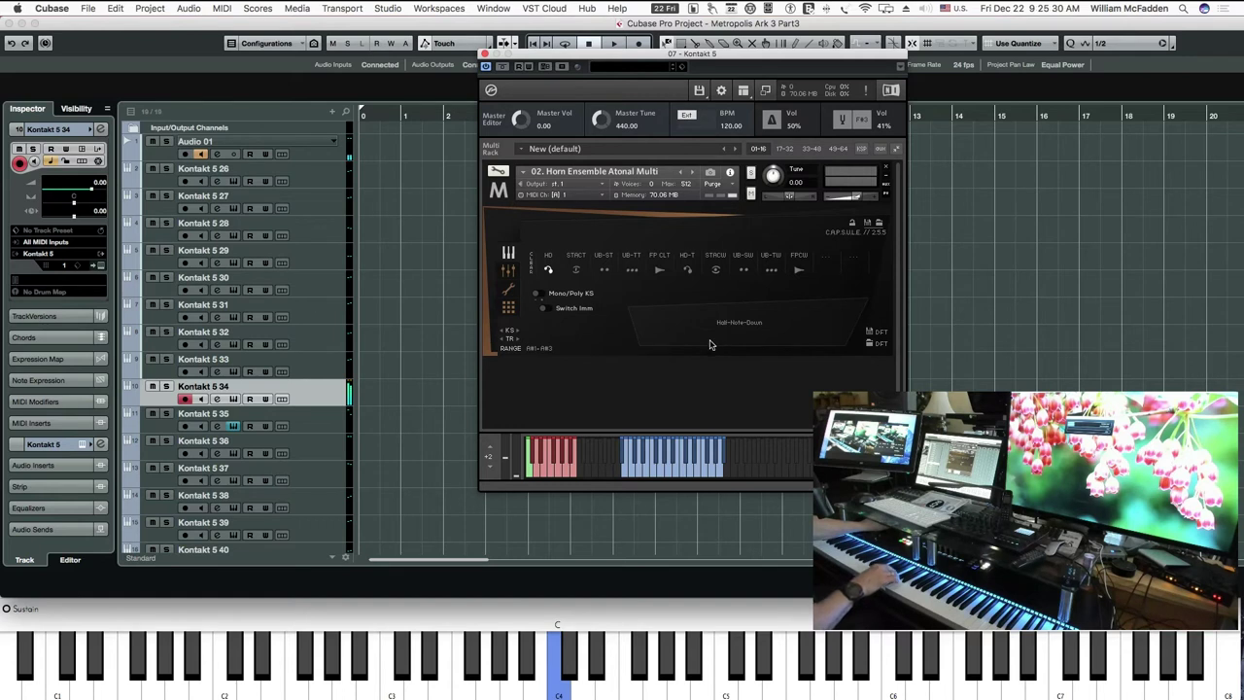
key("Down")
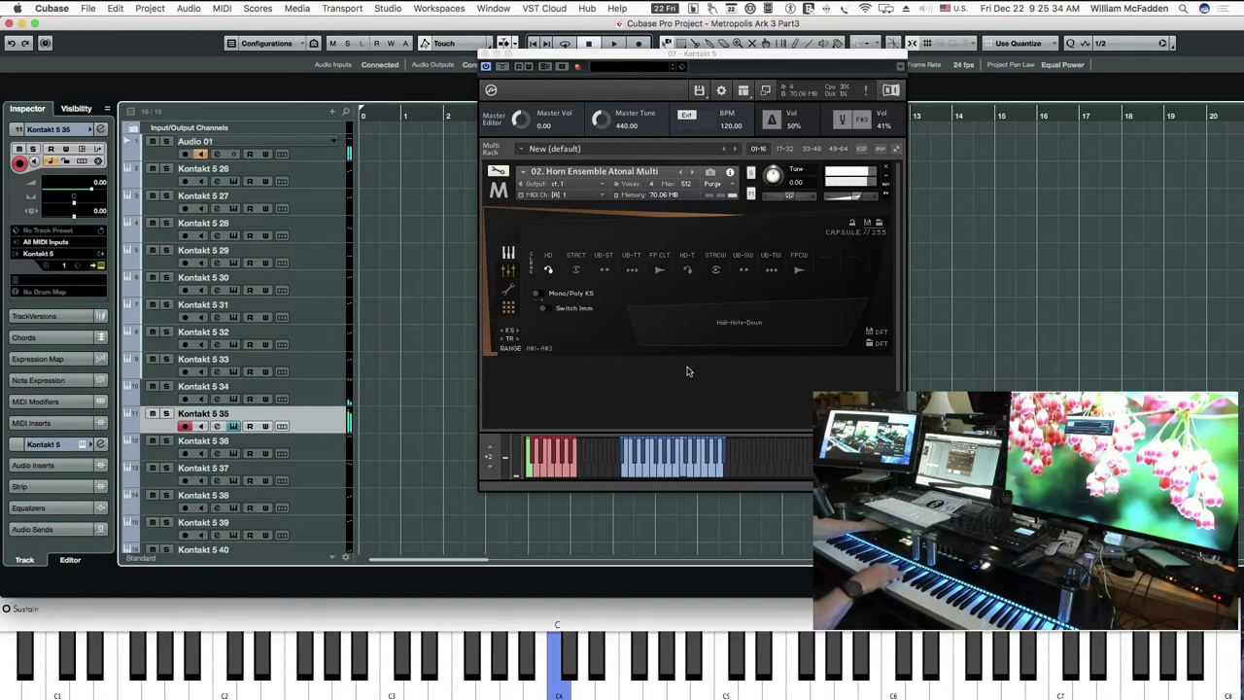
Step: Audition the atonal horn patch's STACT, UB-ST, UB-TT, FP CLT and HD-T articulations
left_click(576, 269)
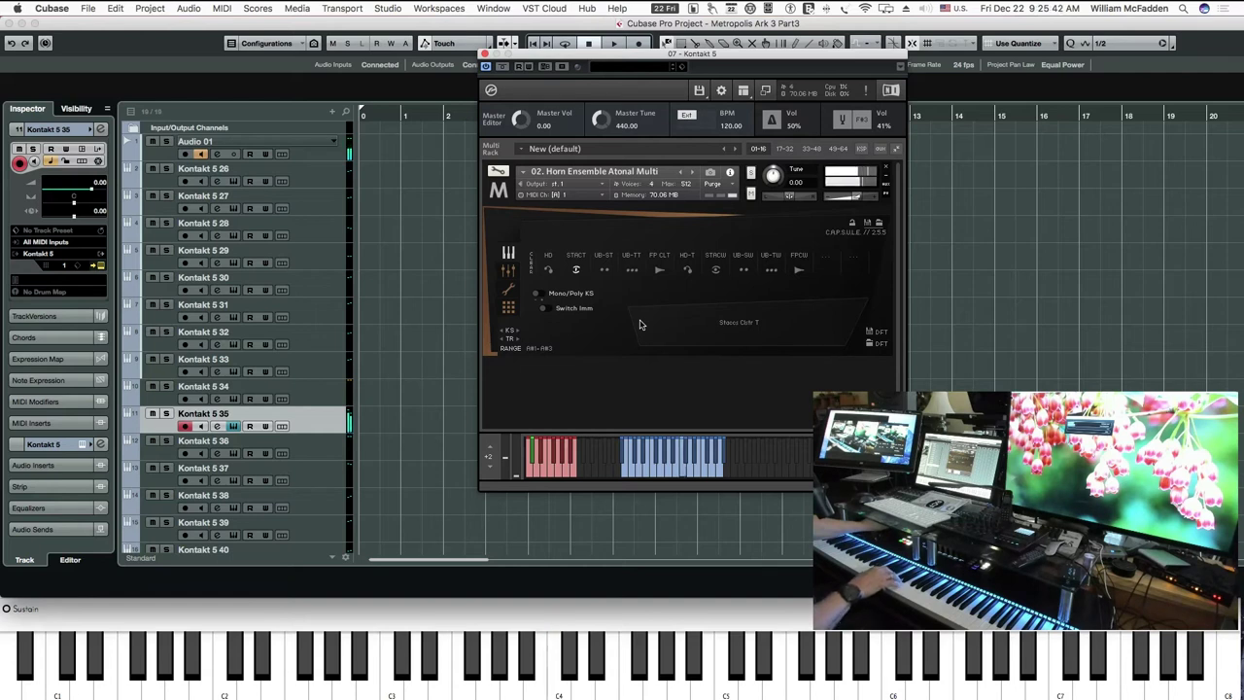
left_click(603, 270)
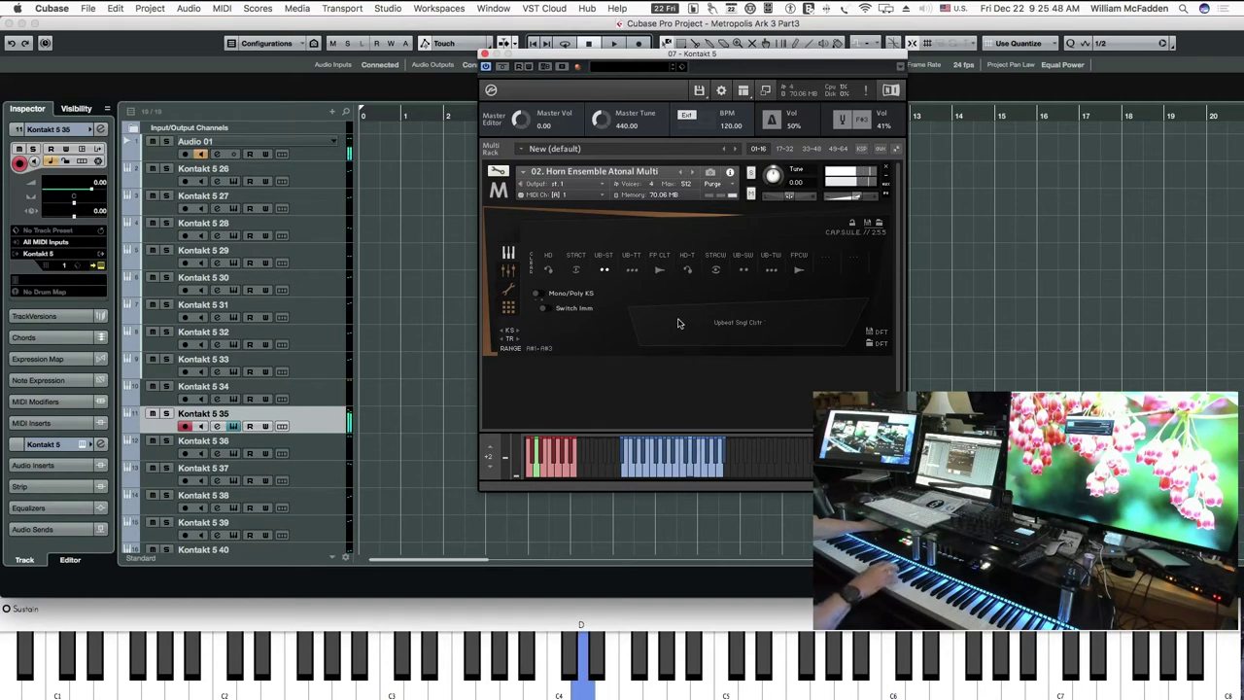
left_click(632, 271)
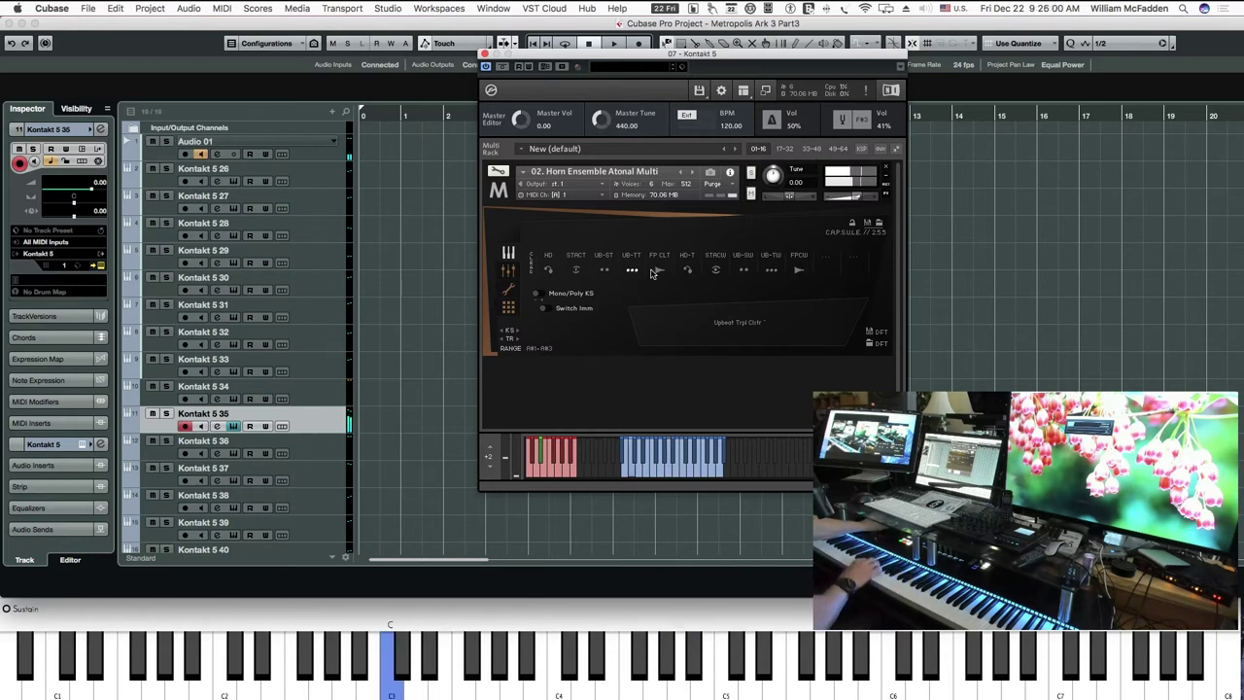
left_click(658, 273)
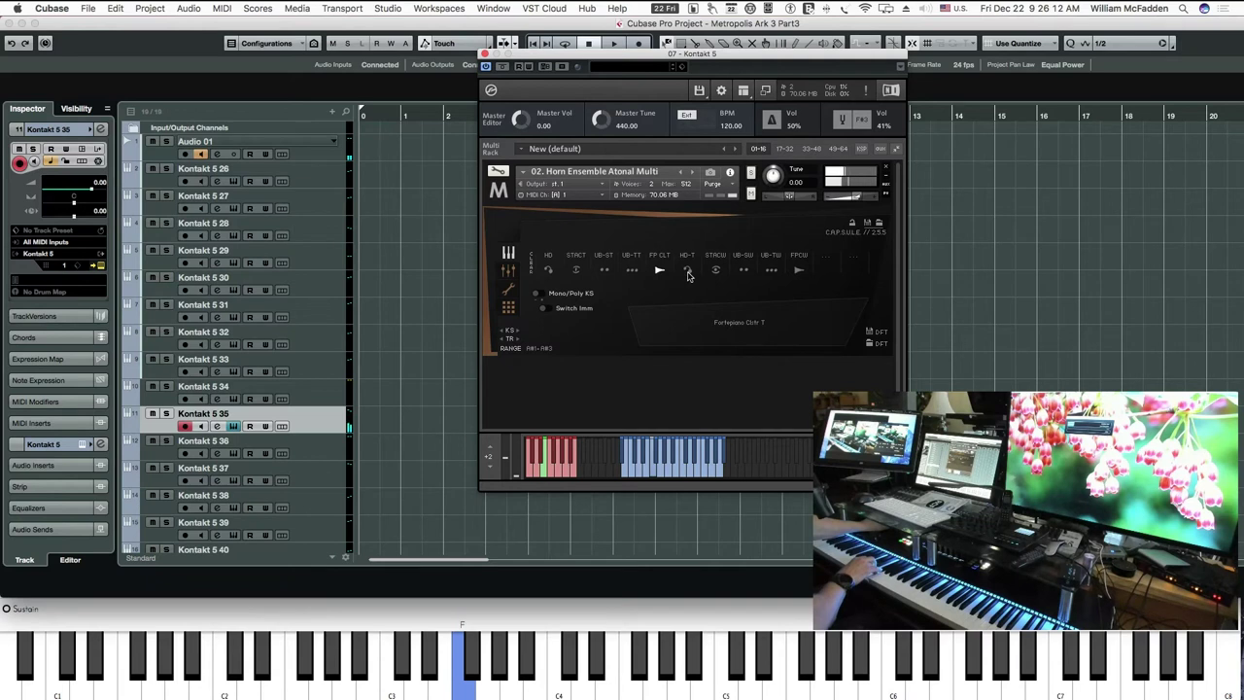
left_click(687, 271)
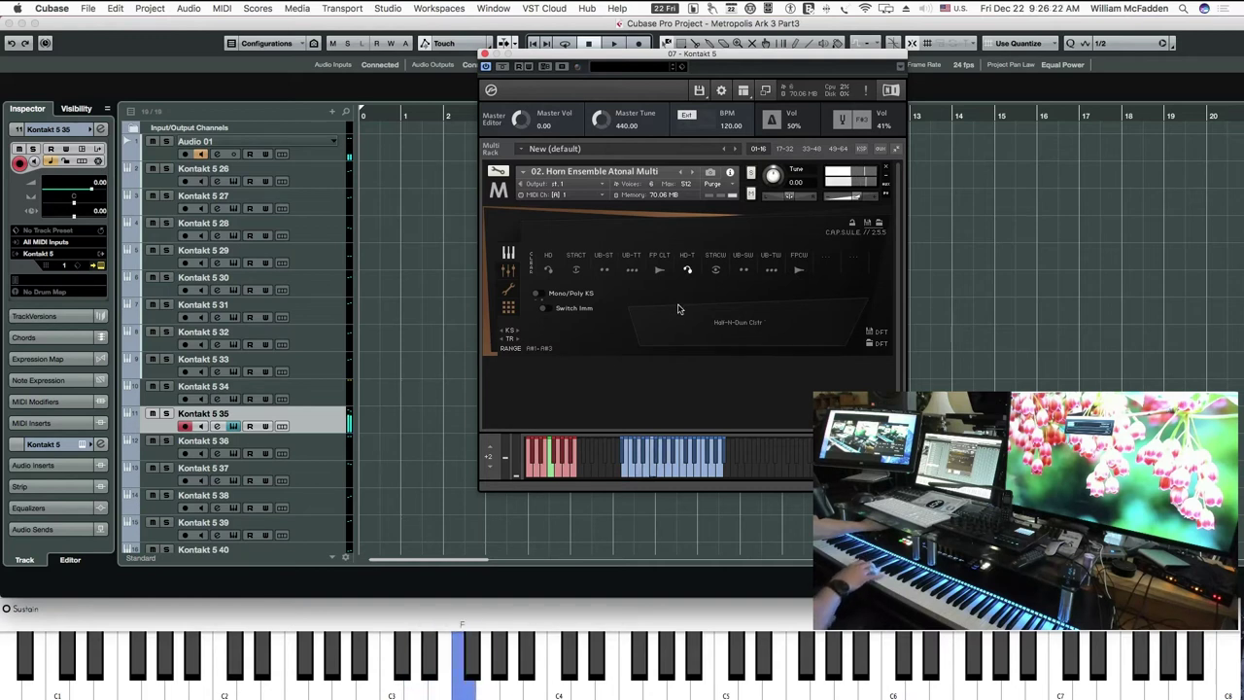
Step: Audition the atonal horn patch's STACW, UB-TW and FPCW articulations, and close its instrument window
left_click(716, 272)
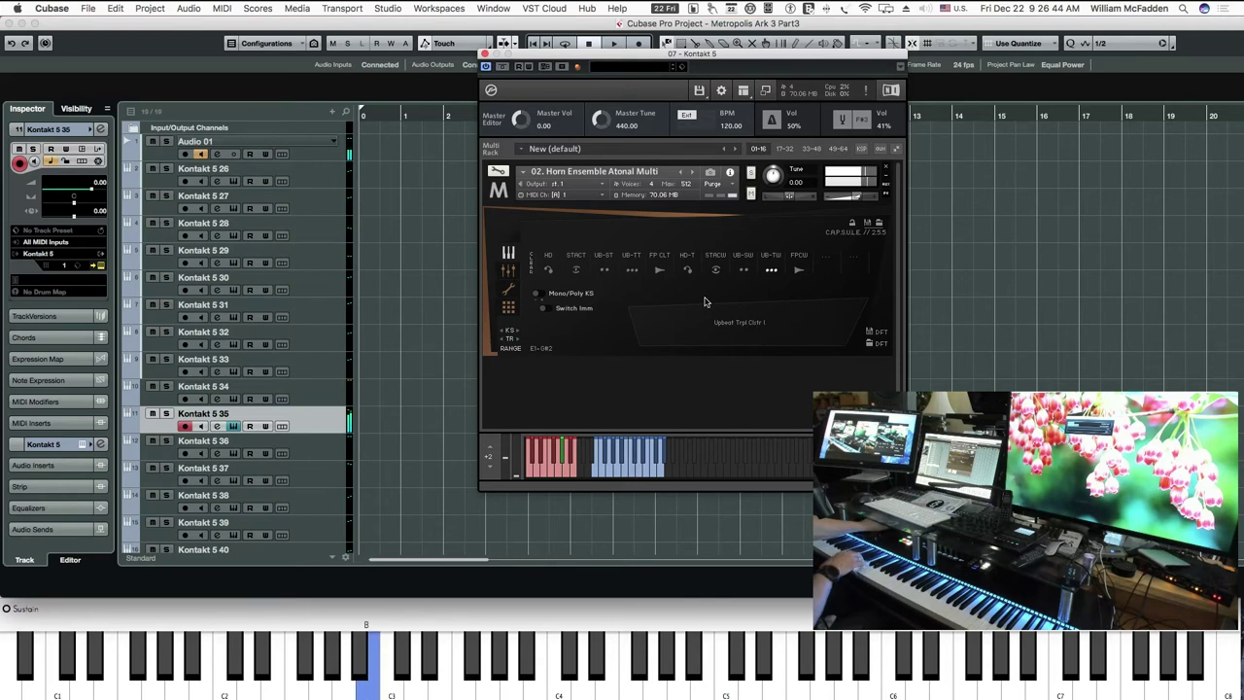
left_click(797, 271)
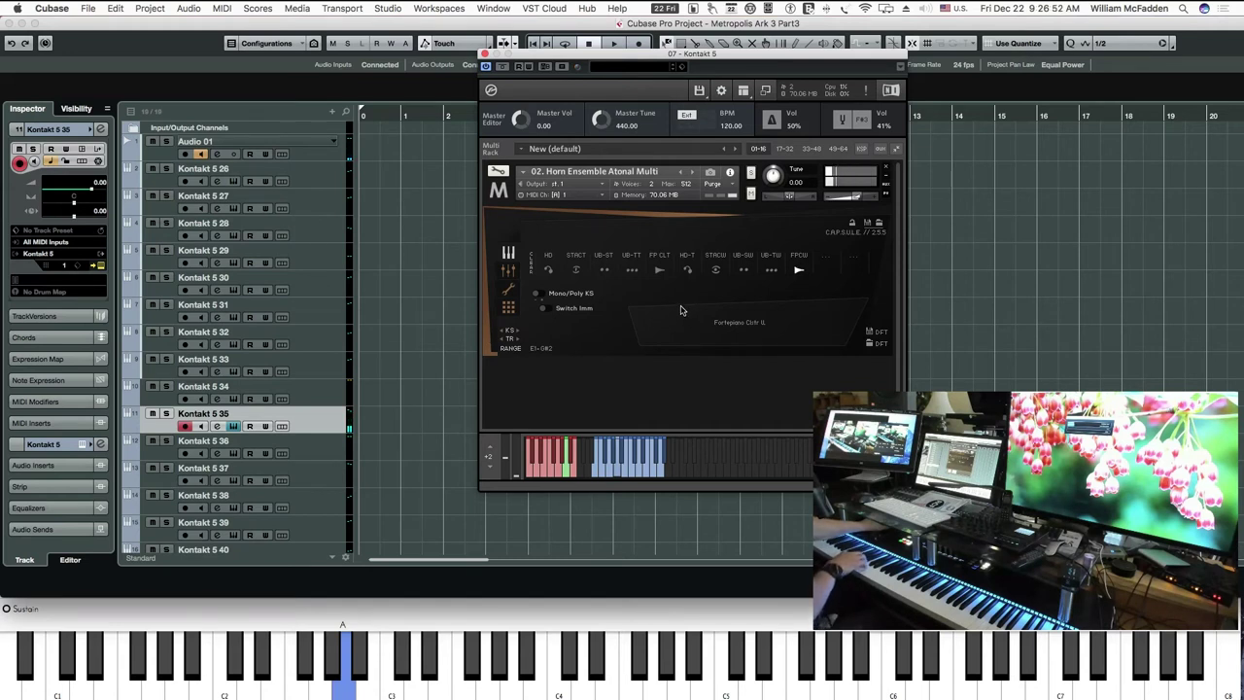
left_click(484, 54)
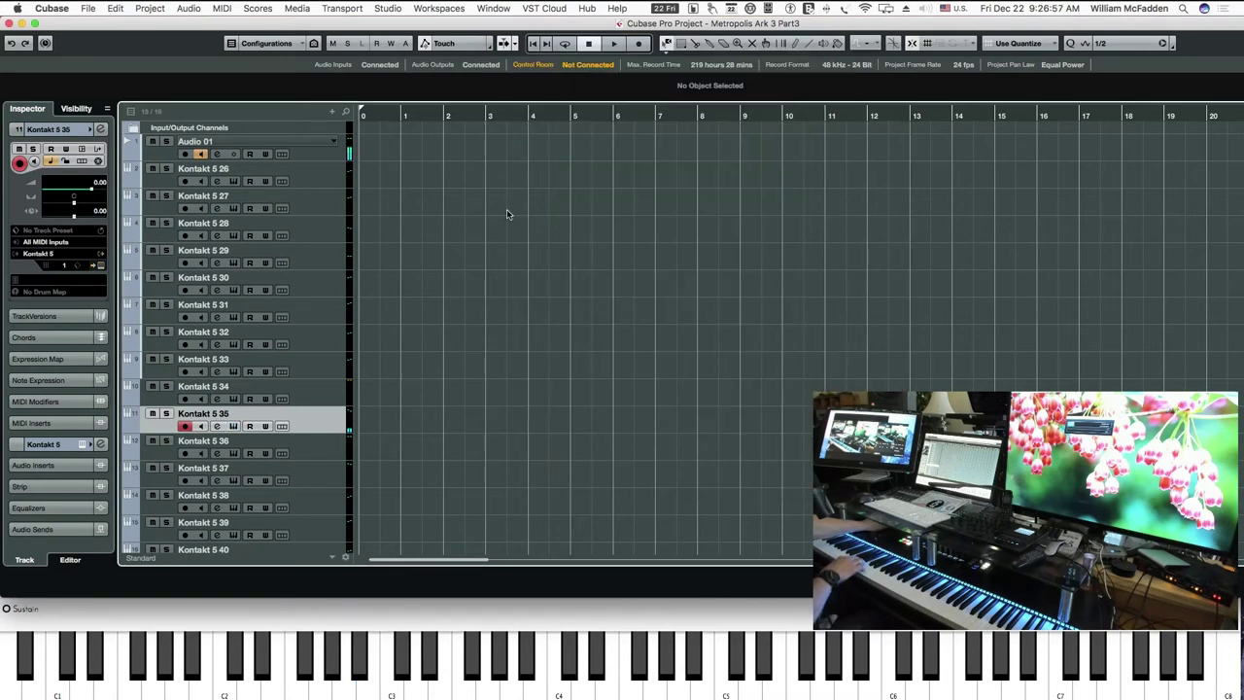
Step: Open the Horn Ensemble Tempo Multi instrument of track Kontakt 5 36 and move its window off the track list
left_click(288, 450)
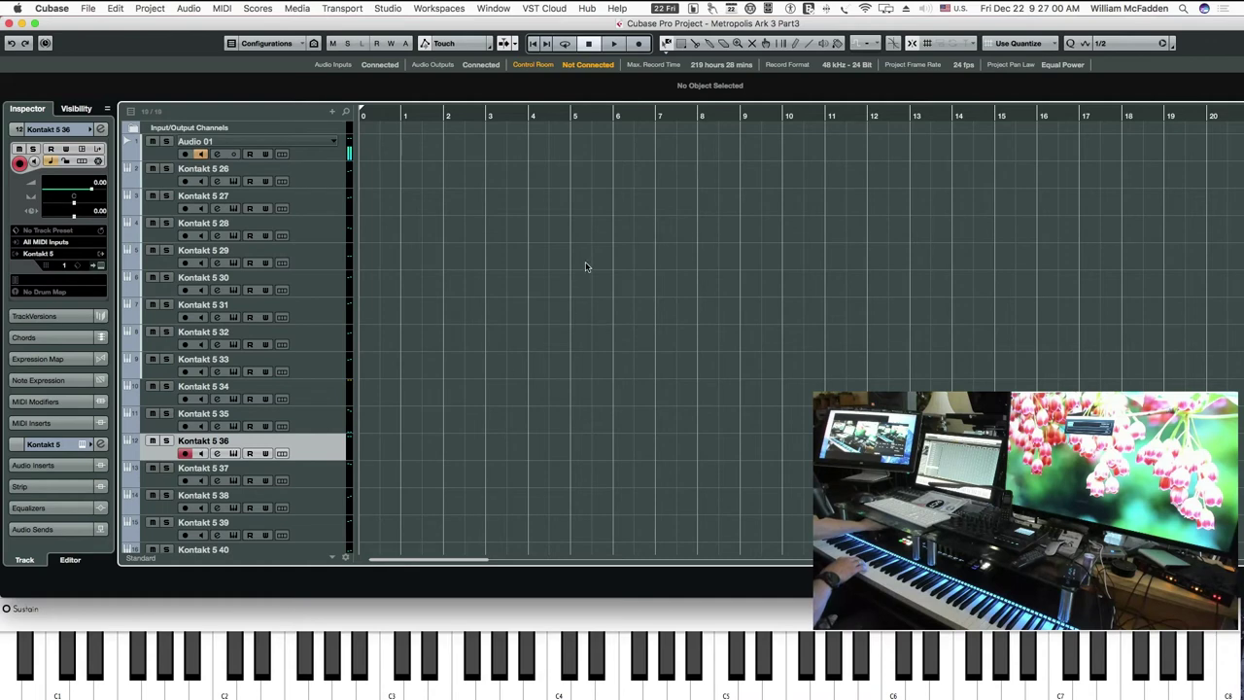
key("e")
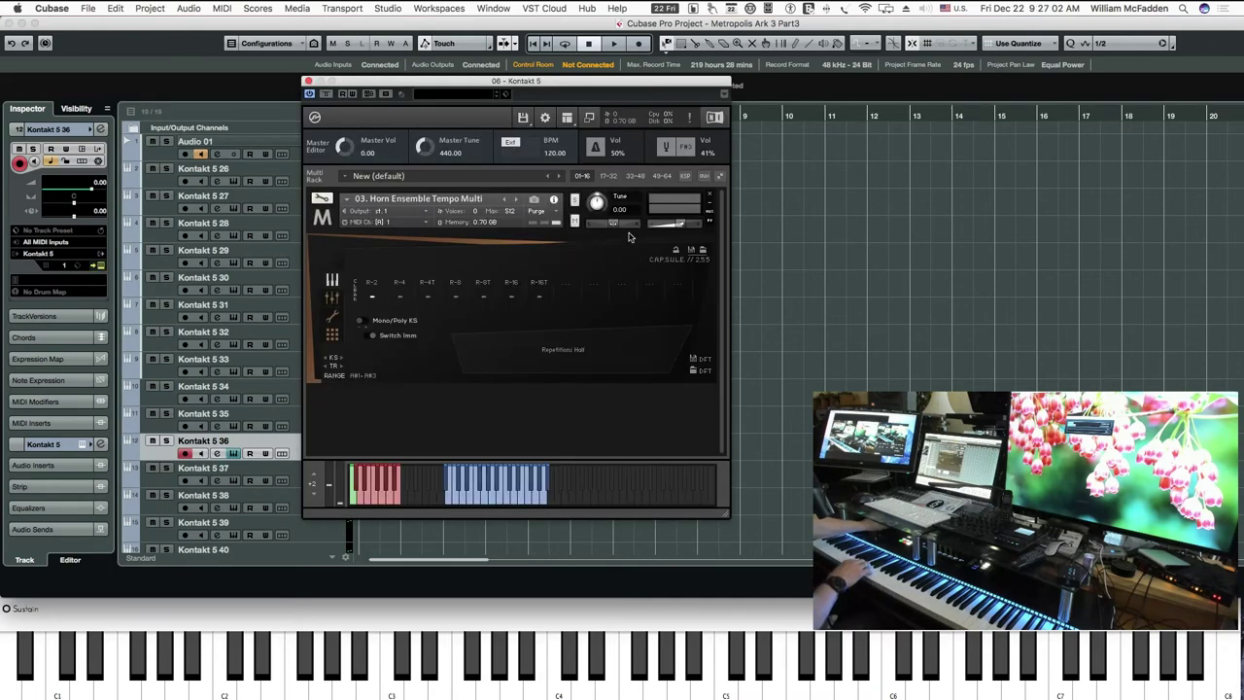
left_click_drag(448, 85, 504, 78)
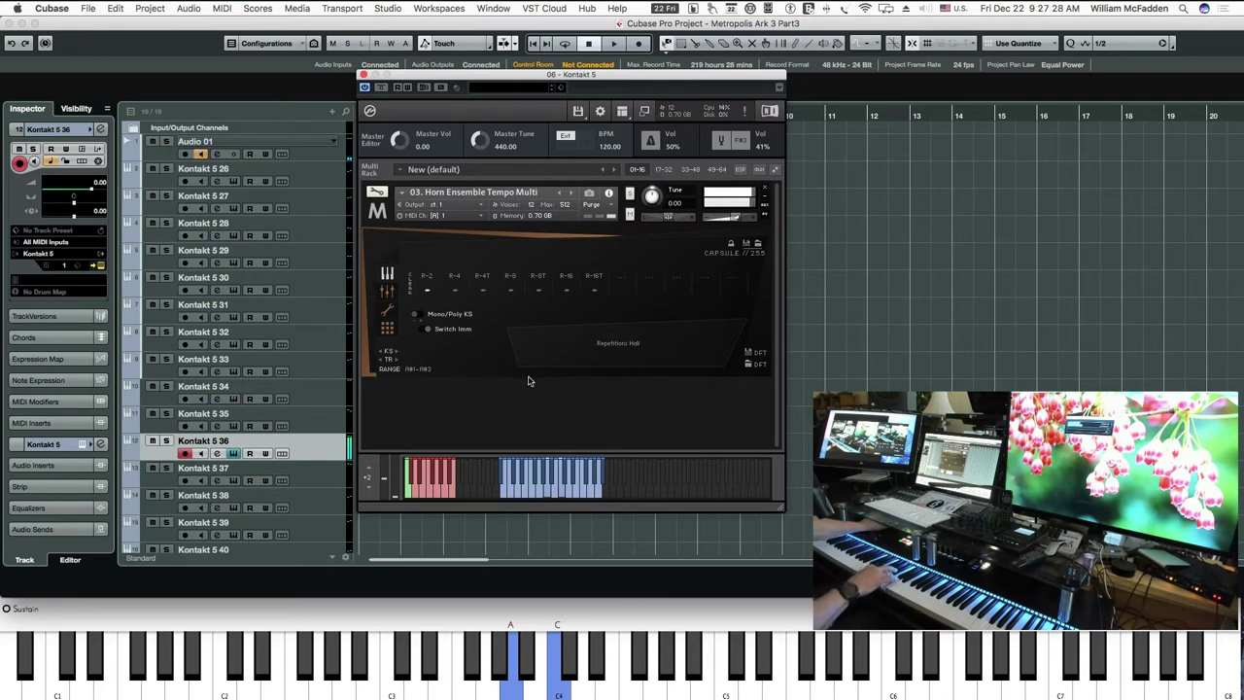
Step: Audition the Horn Ensemble Tempo Multi's repetition articulations from R-4 through R-16T, and close its instrument window
left_click(463, 254)
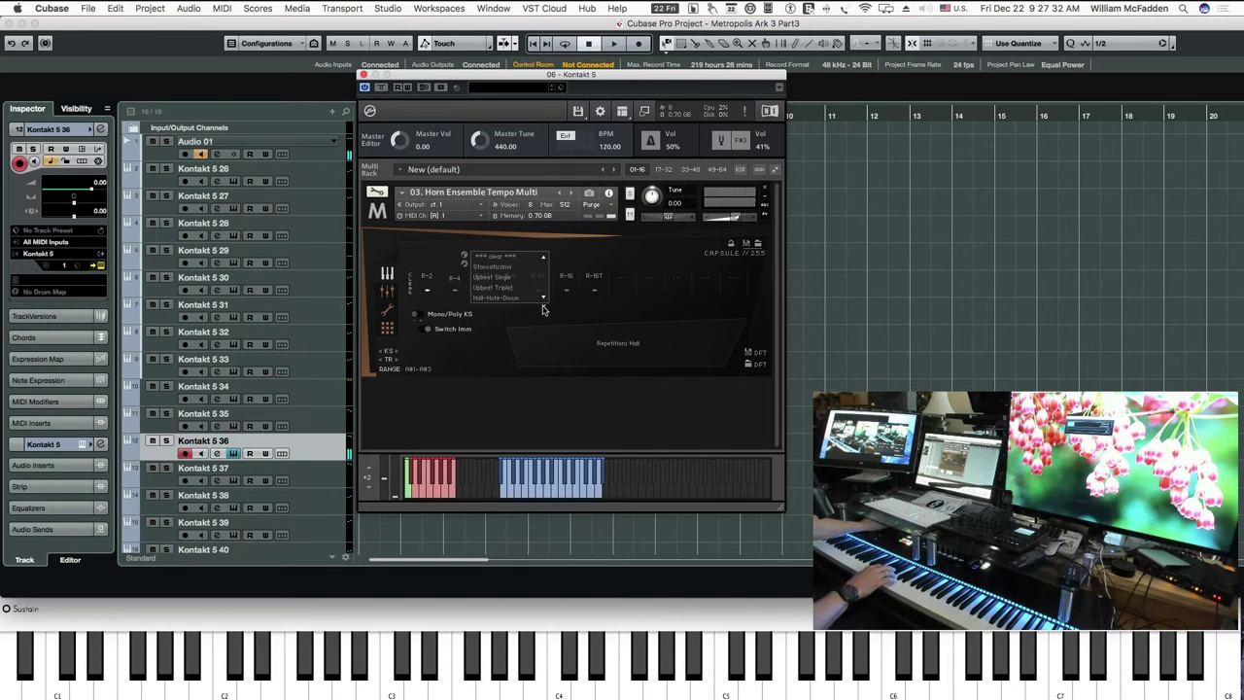
left_click(544, 307)
left_click(456, 292)
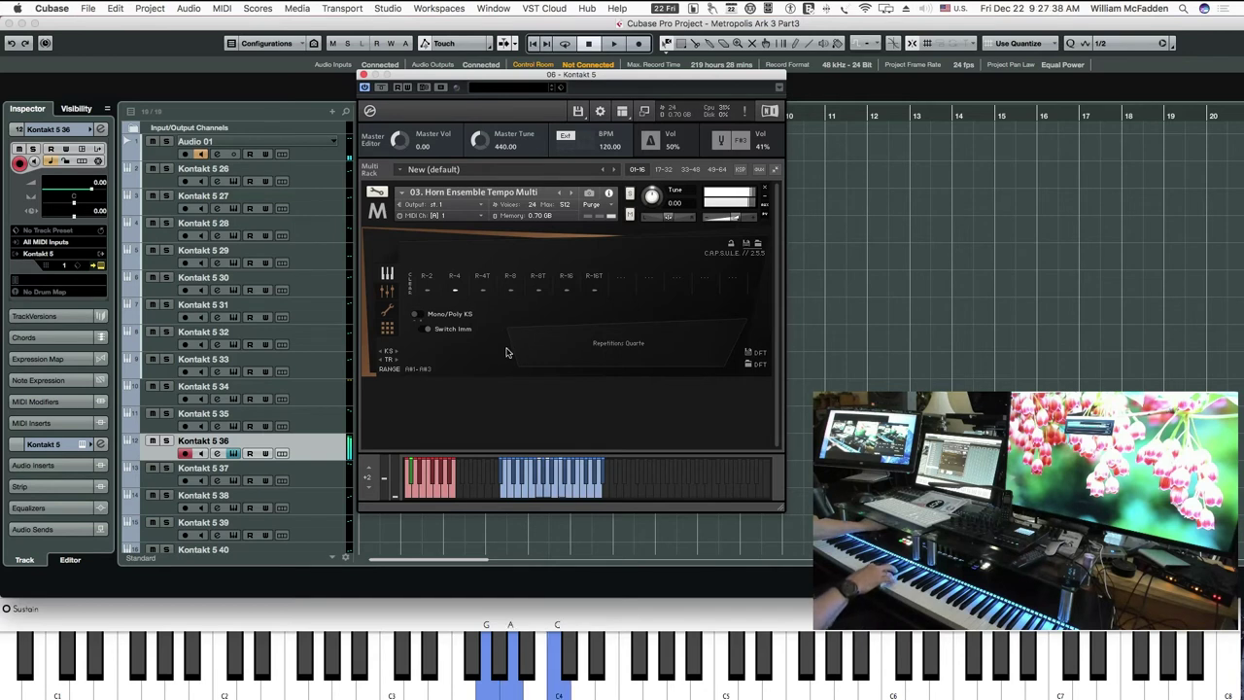
left_click(484, 290)
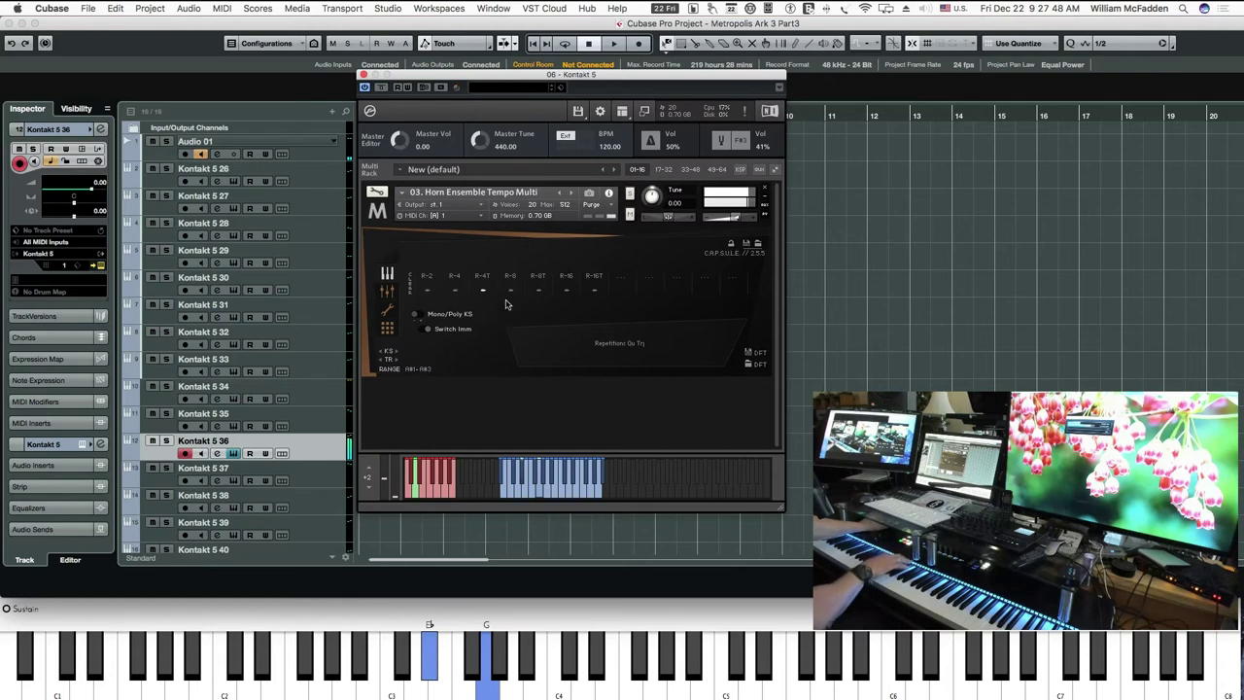
left_click(510, 289)
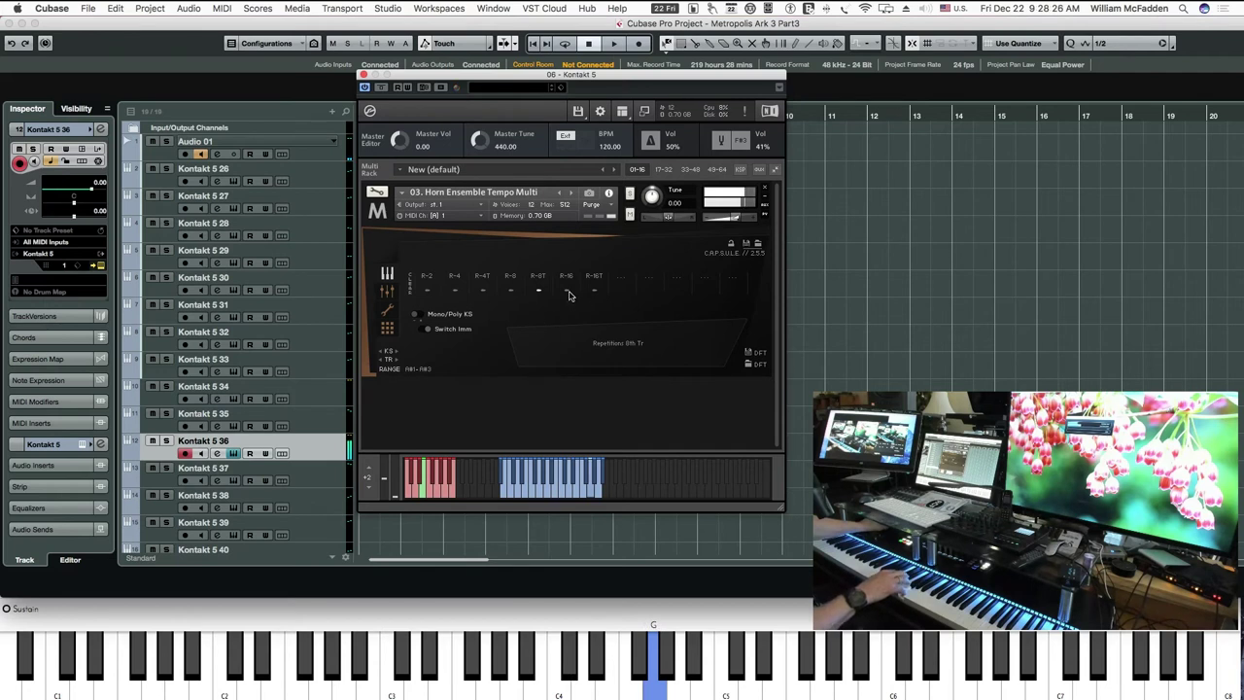
left_click(568, 292)
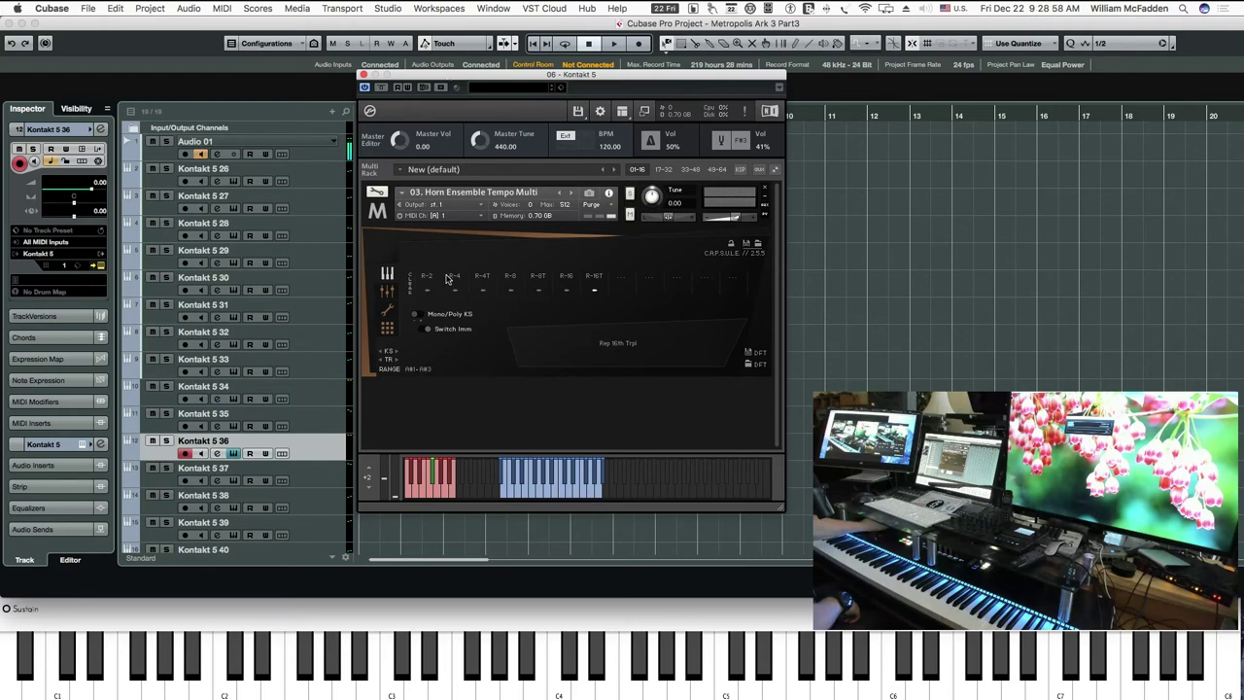
left_click(594, 291)
left_click(363, 75)
Step: Open the Horn Ensemble Tempo Atonal Multi instrument of track Kontakt 5 37 and move its window off the track list
left_click(239, 484)
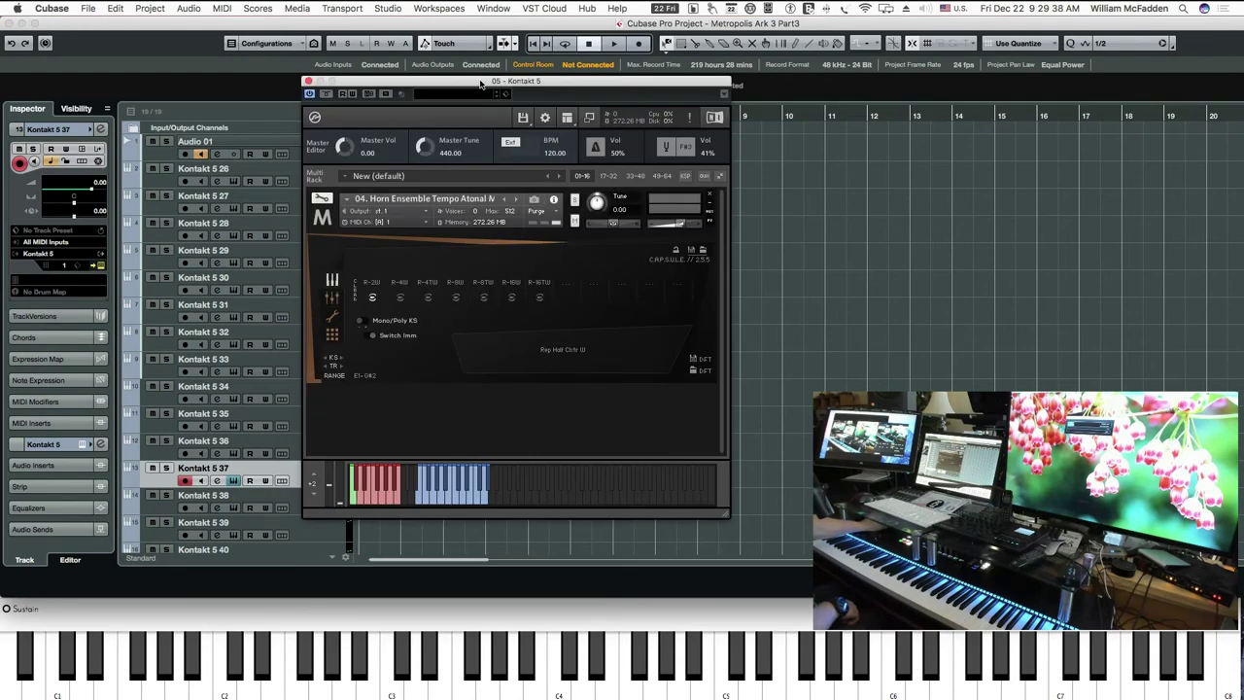
left_click_drag(479, 85, 697, 66)
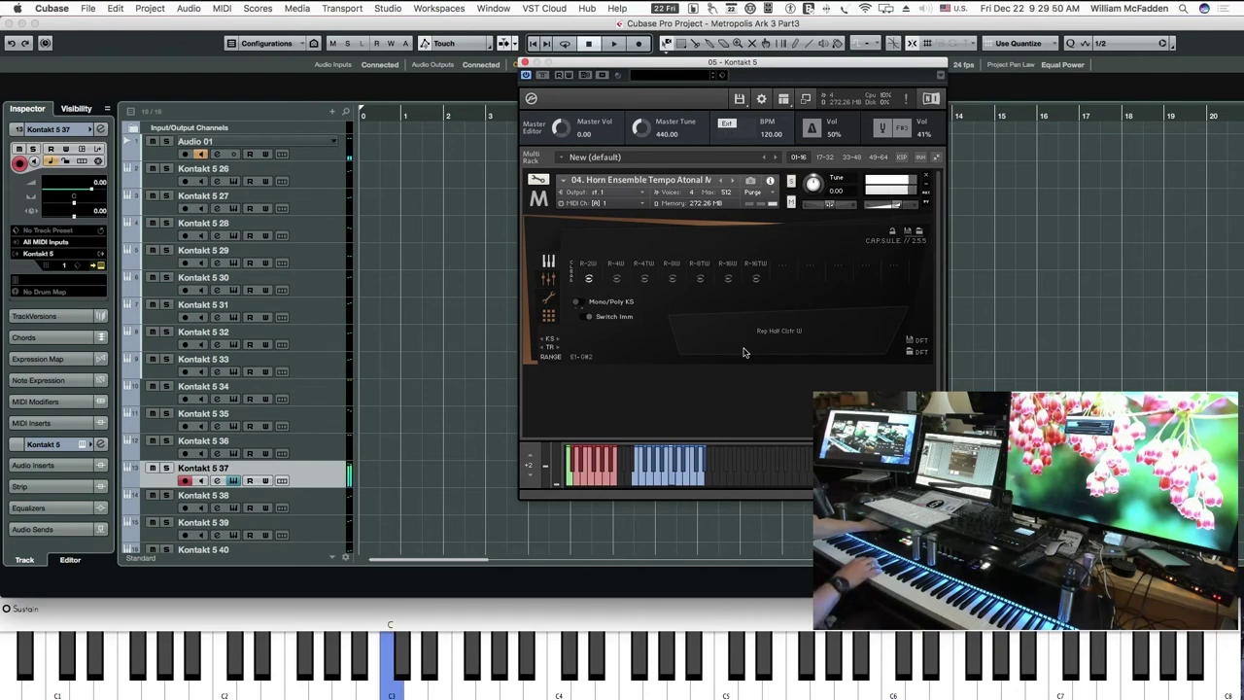
Step: Audition the atonal tempo horn patch's R-4W, R-4TW, R-8W, R-8TW, R-16W and R-16TW articulations, and close its instrument window
left_click(617, 280)
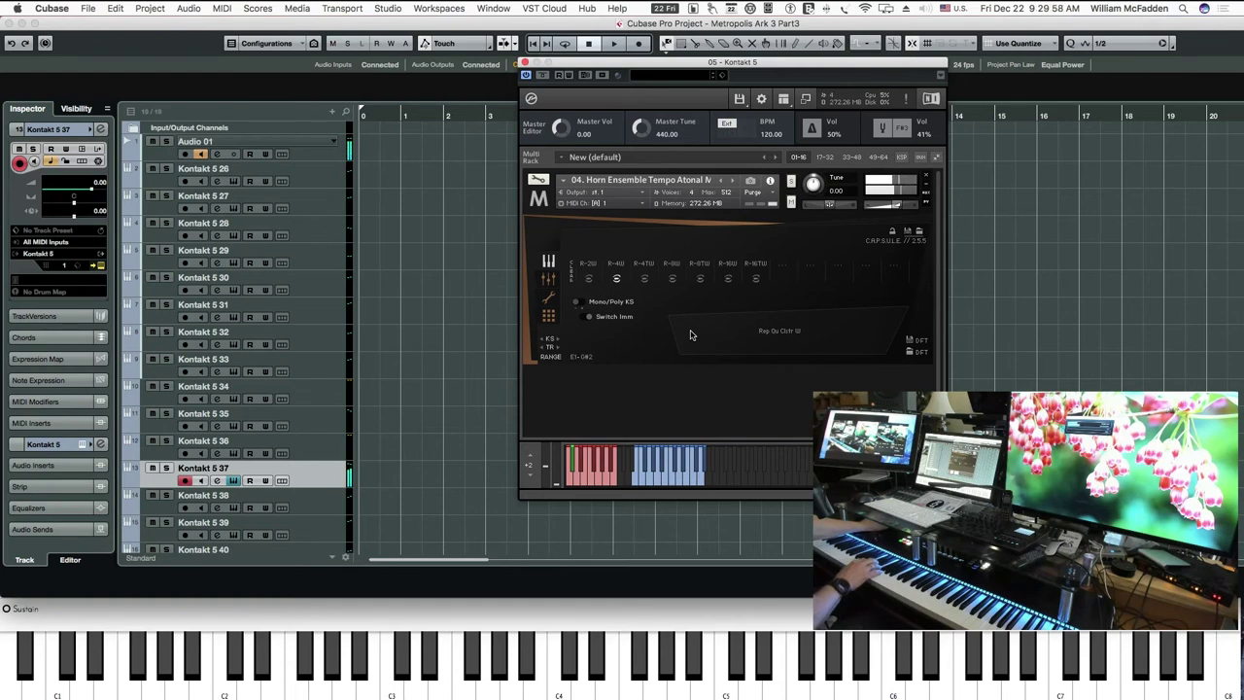
left_click(644, 280)
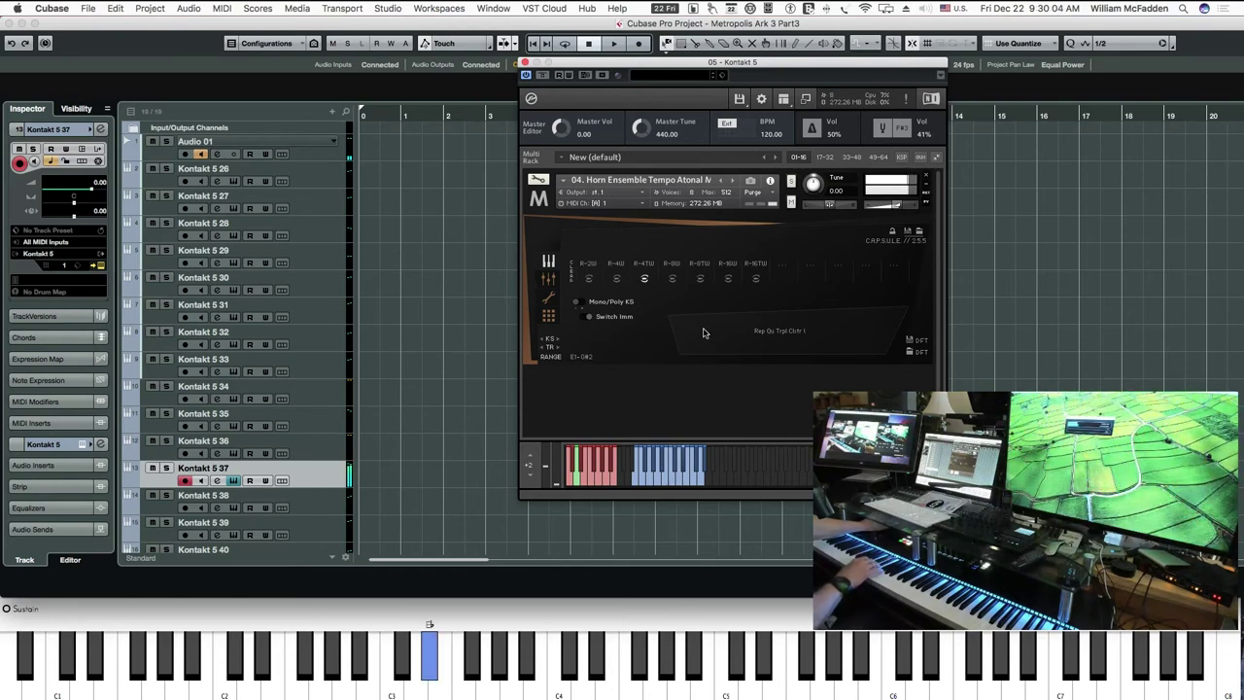
left_click(673, 280)
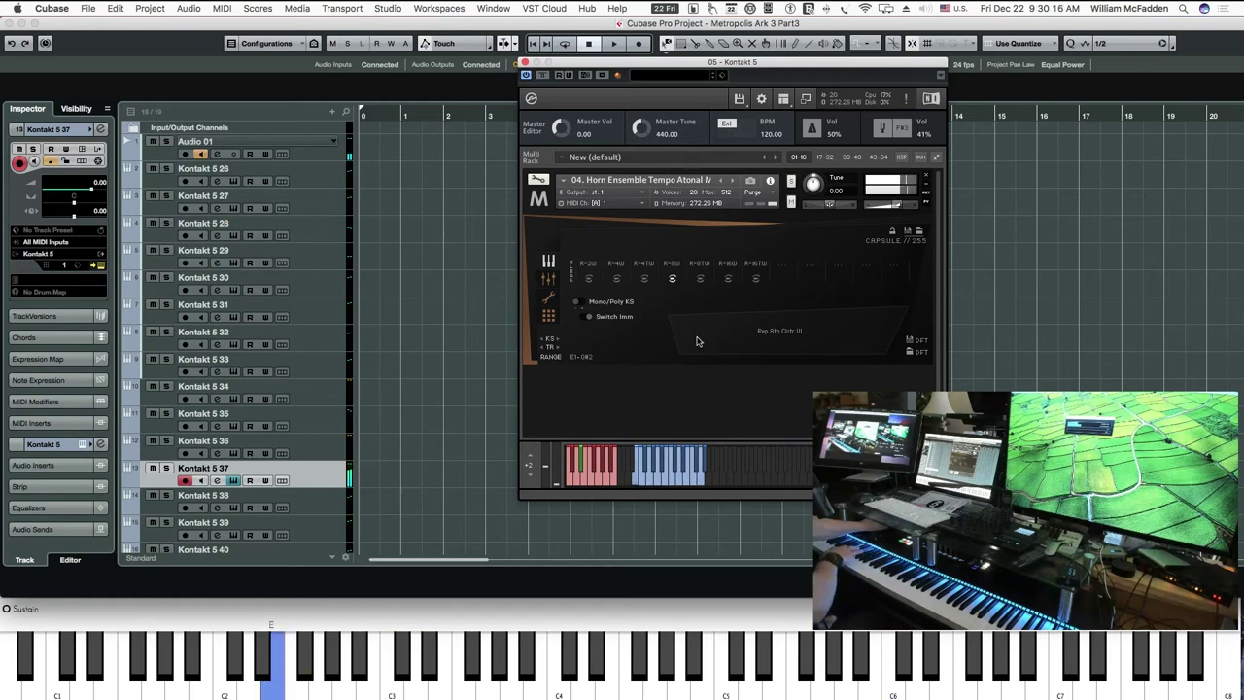
left_click(701, 280)
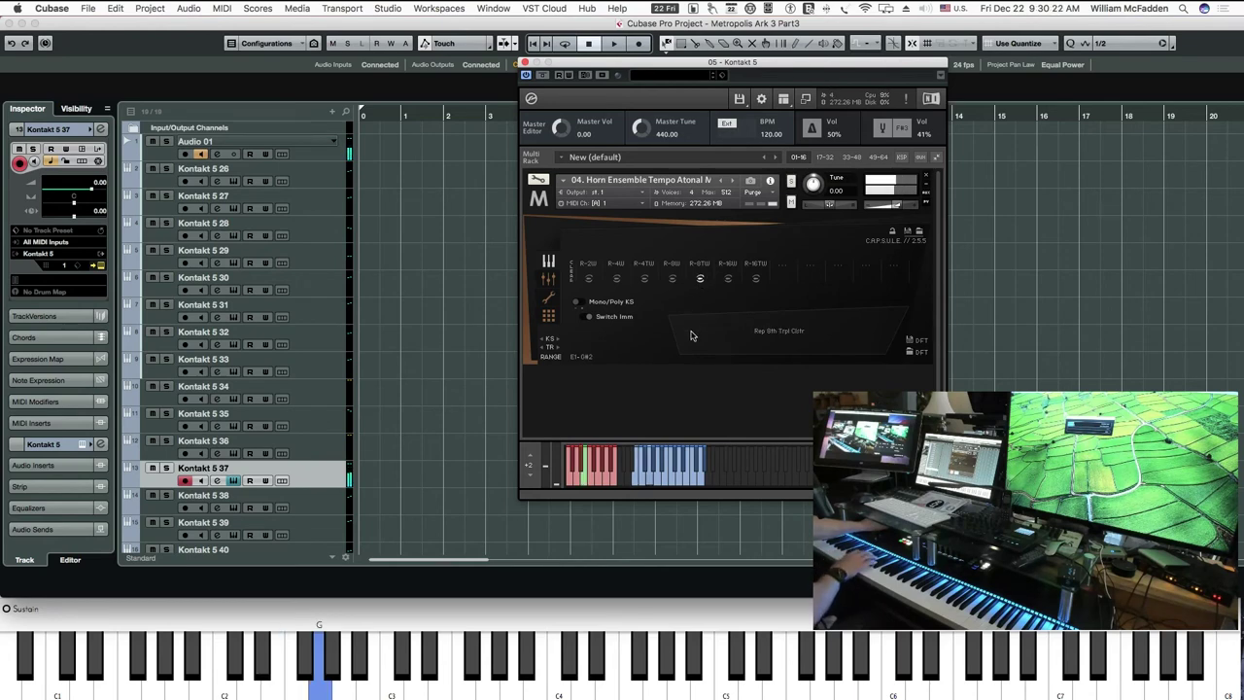
left_click(727, 280)
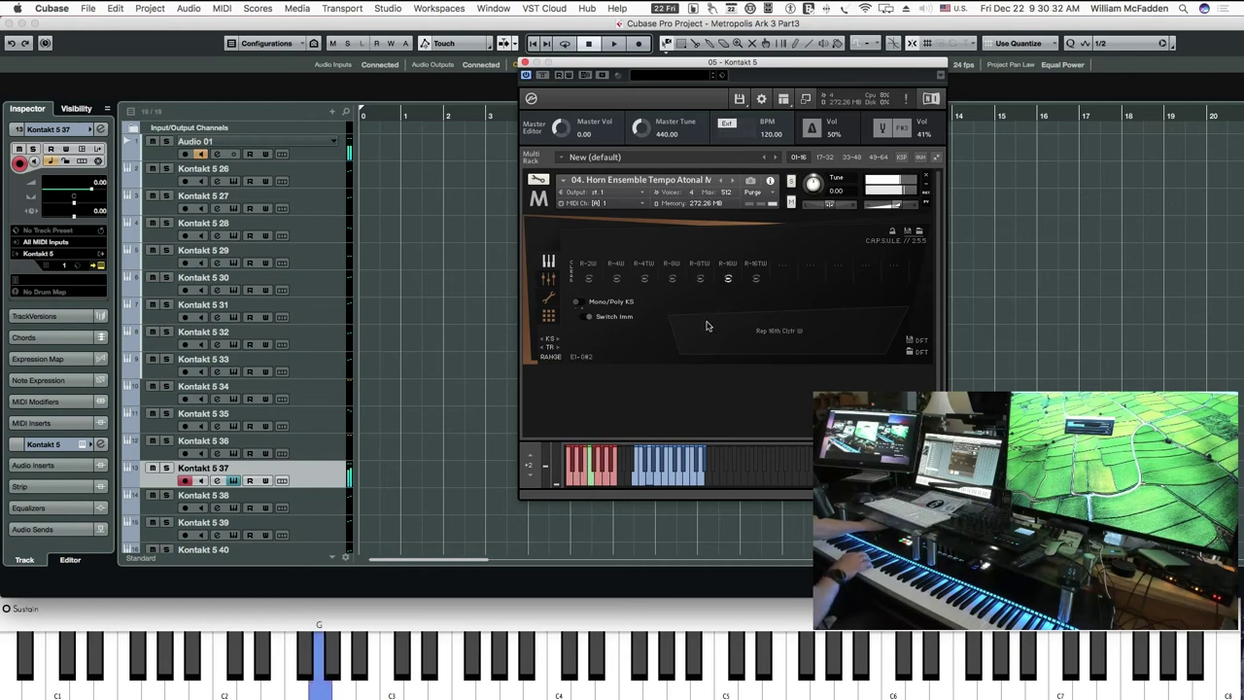
left_click(756, 281)
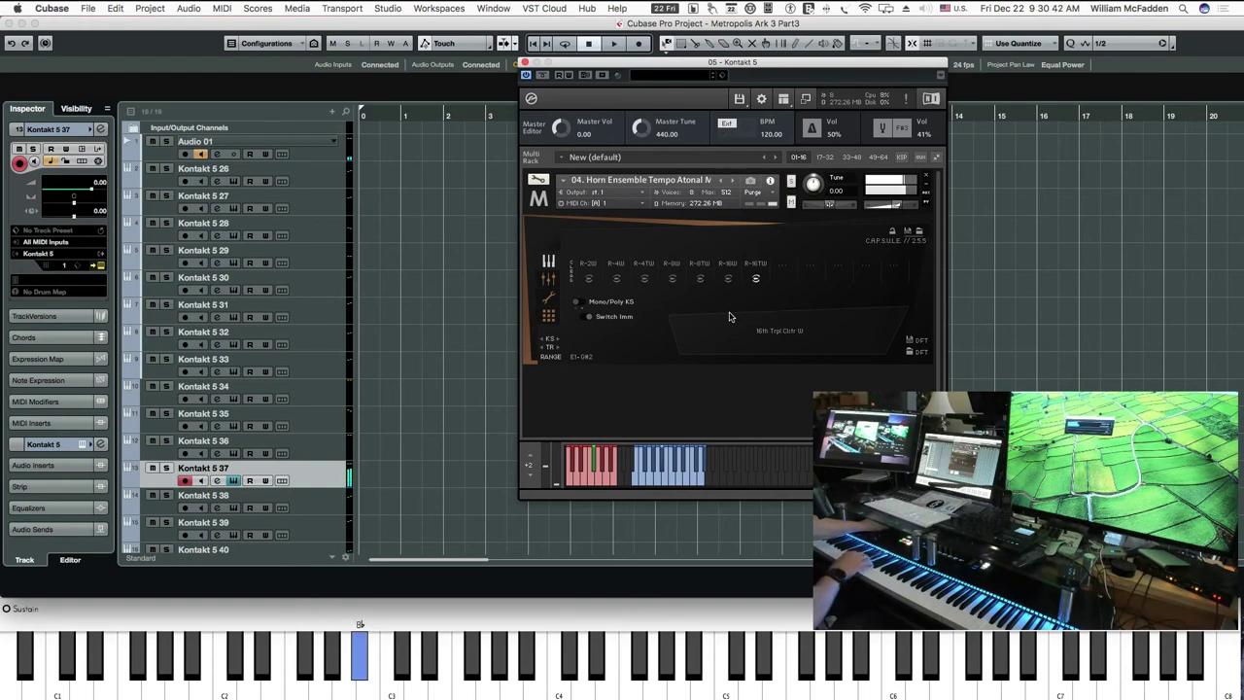
left_click(525, 62)
Step: Open the Low Brass Artic Multi instrument of track Kontakt 5 38 and move its window off the track list
key("Down")
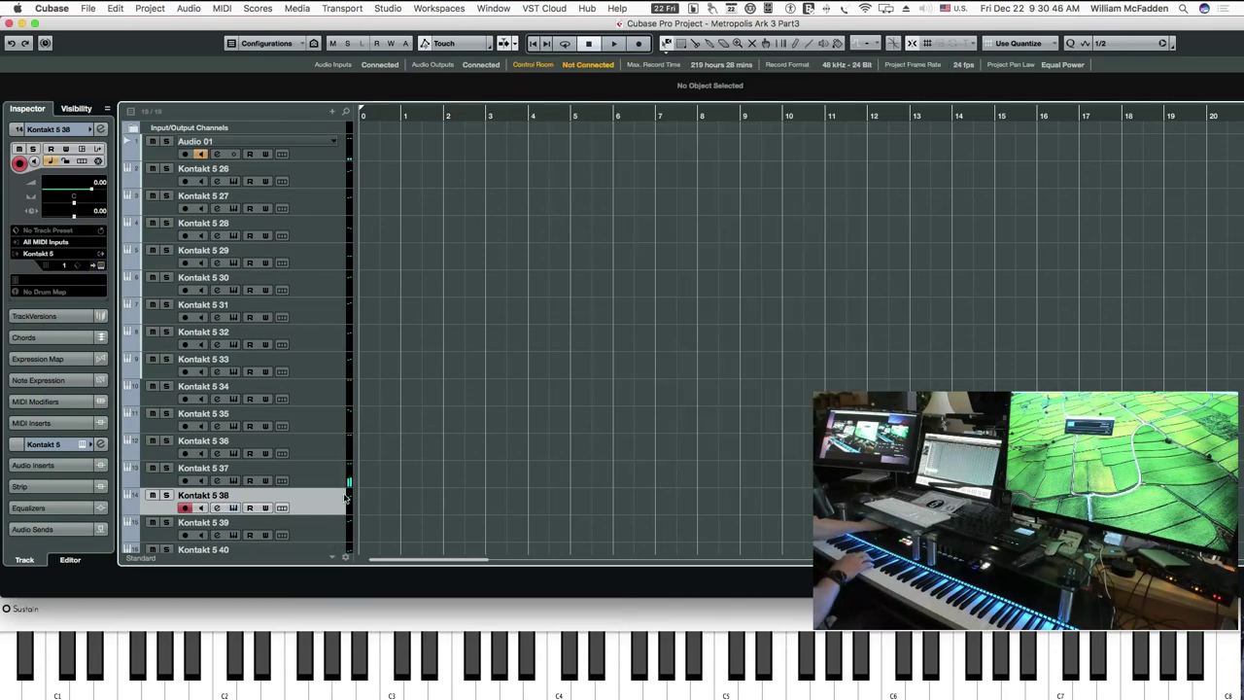
scroll(503, 378, "down", 3)
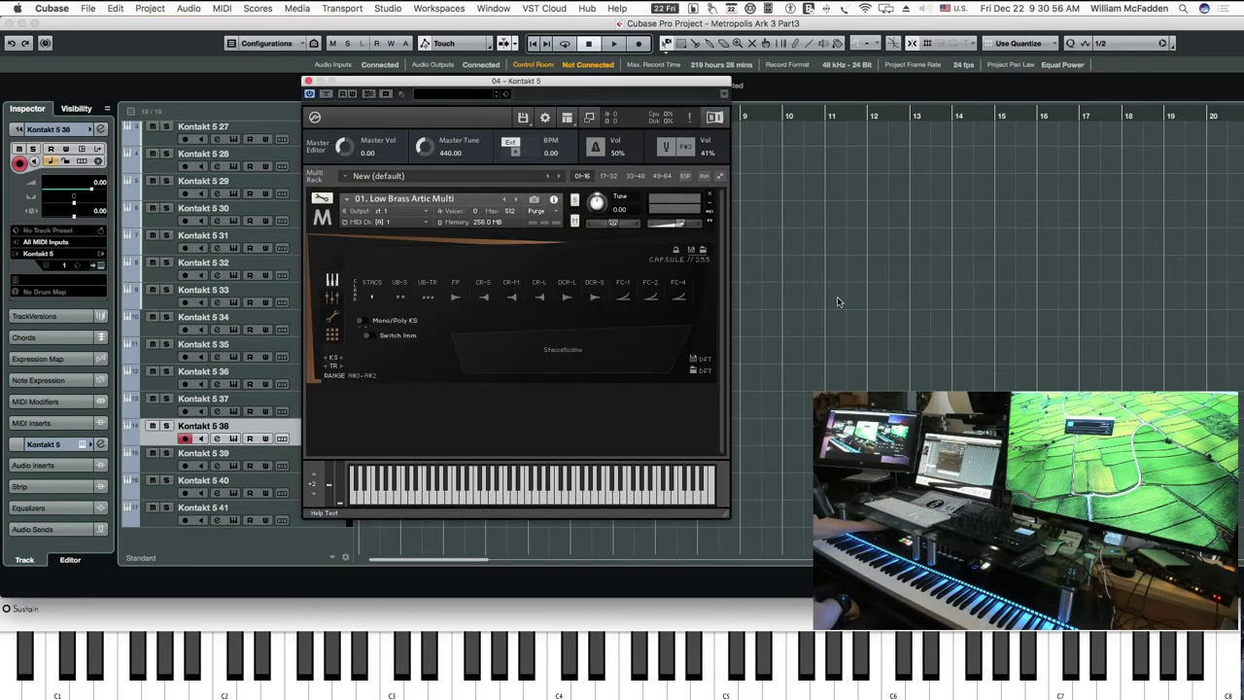
left_click_drag(477, 86, 573, 69)
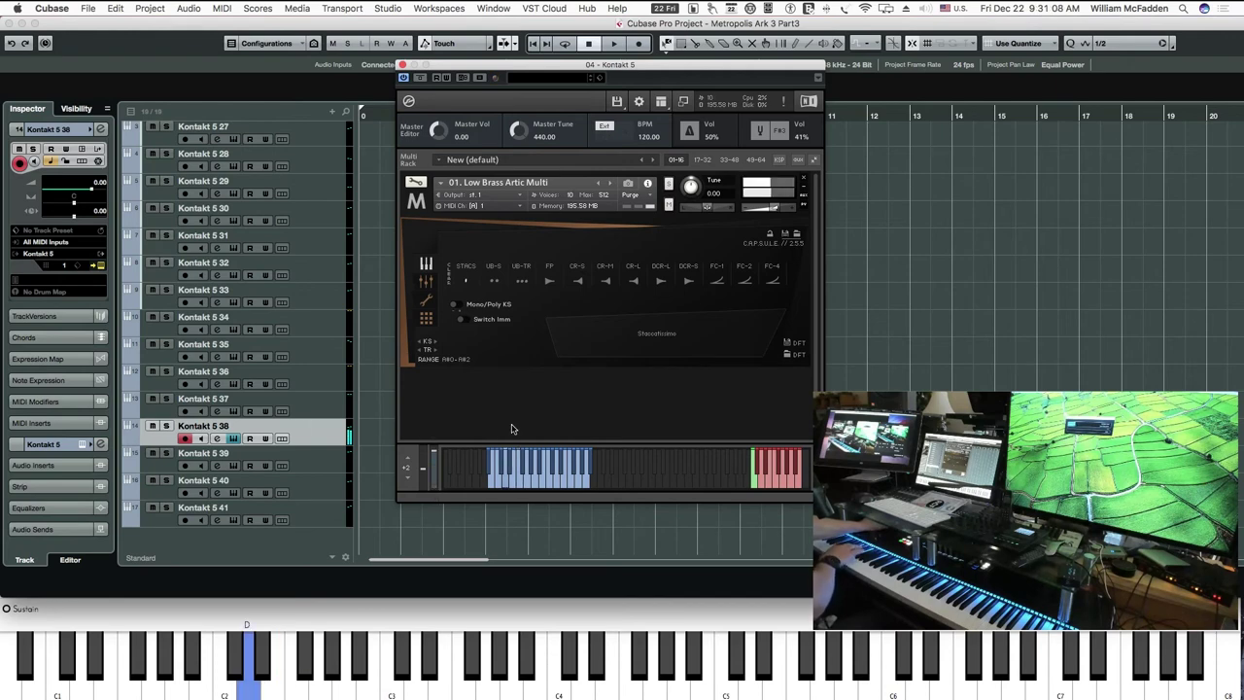
Step: Audition the Low Brass Artic Multi's UB-S, UB-TR, FP, CR-S, CR-M and CR-L articulations
left_click(495, 280)
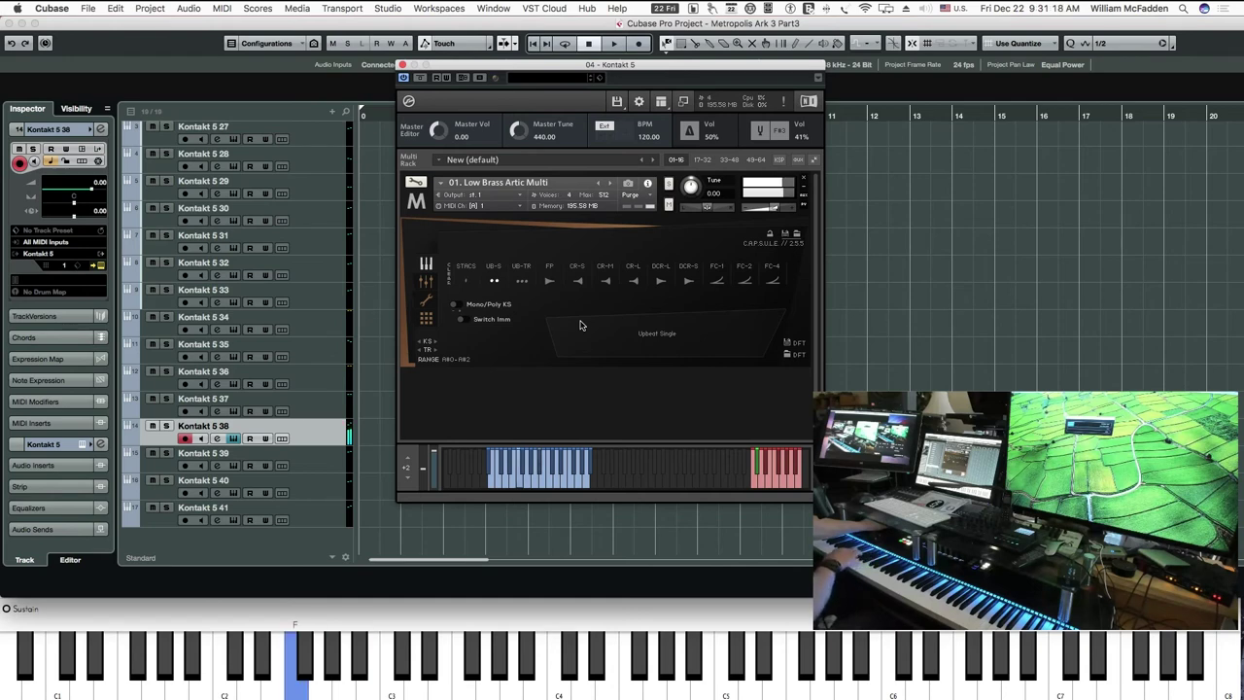
left_click(523, 282)
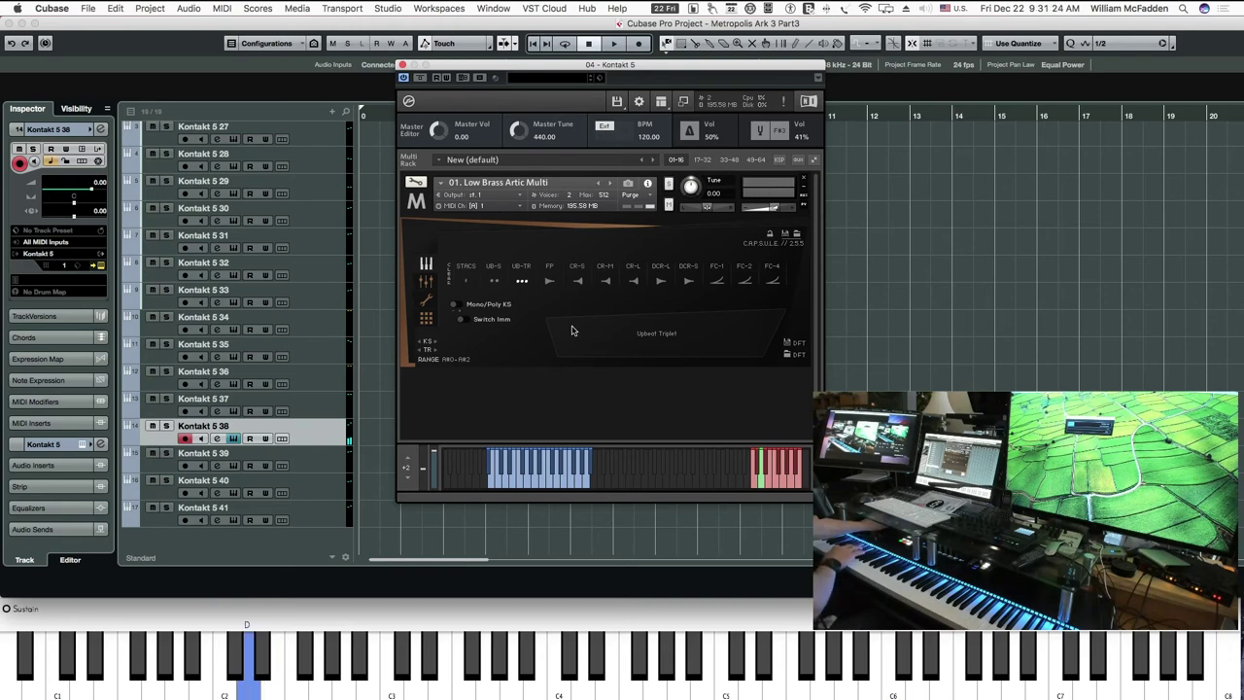
left_click(550, 283)
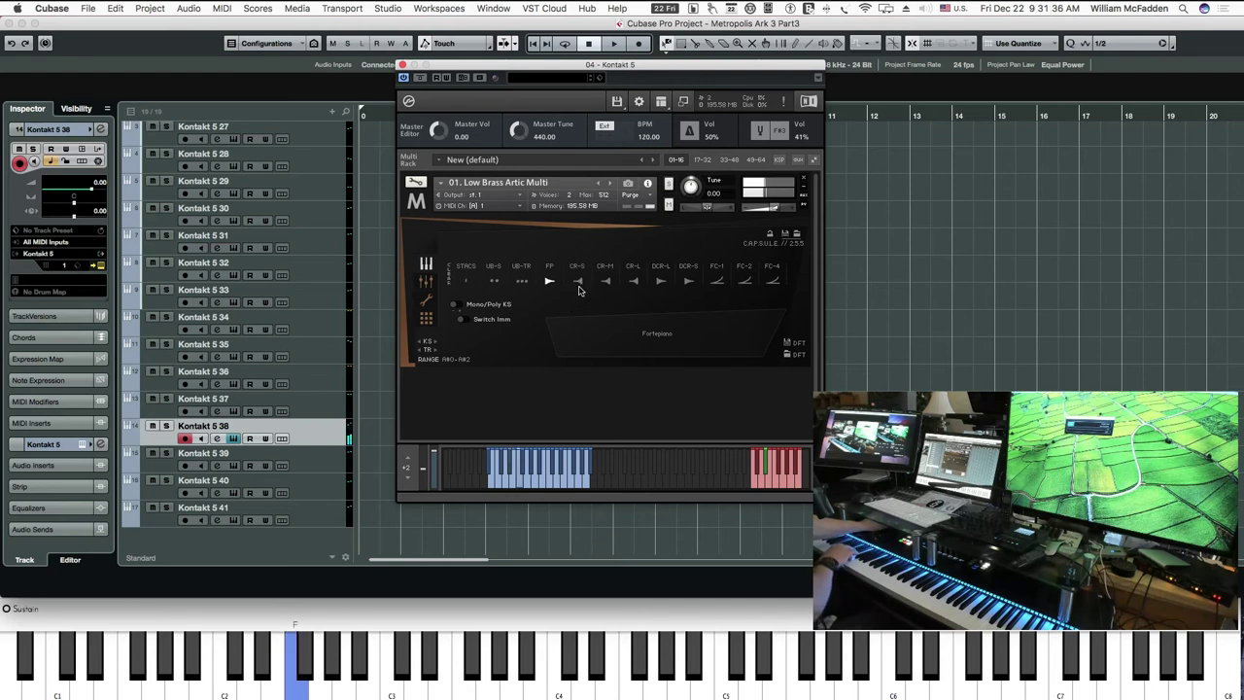
left_click(579, 282)
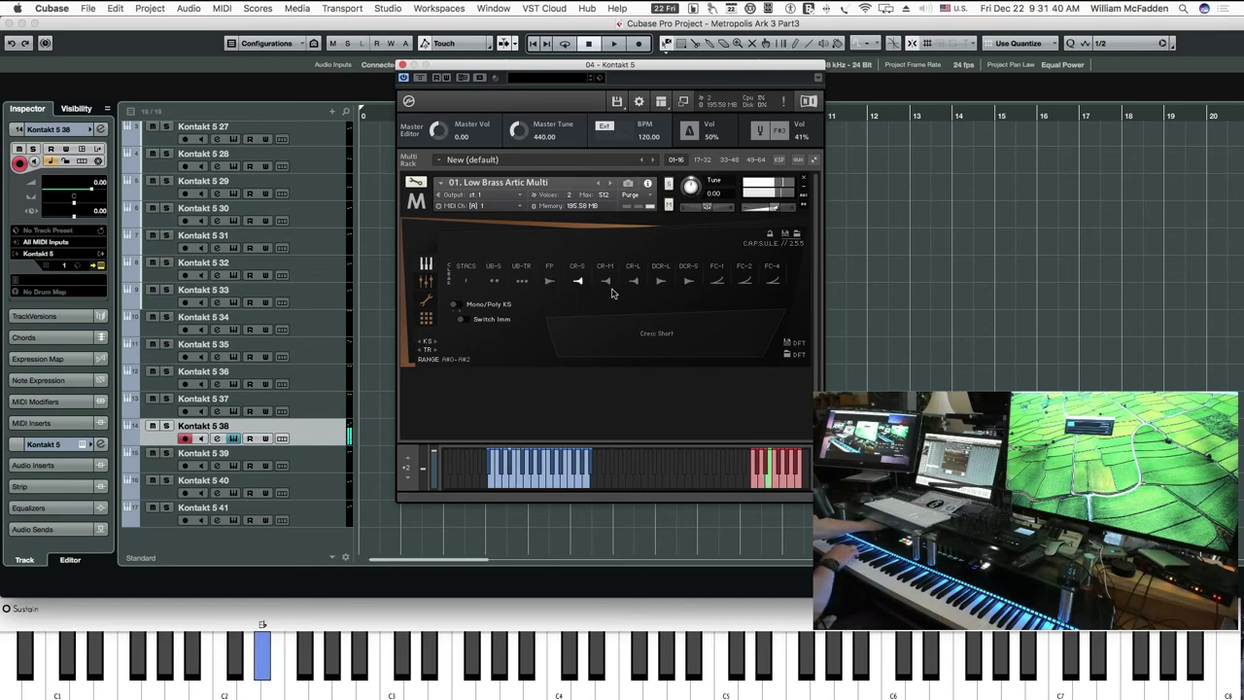
left_click(604, 281)
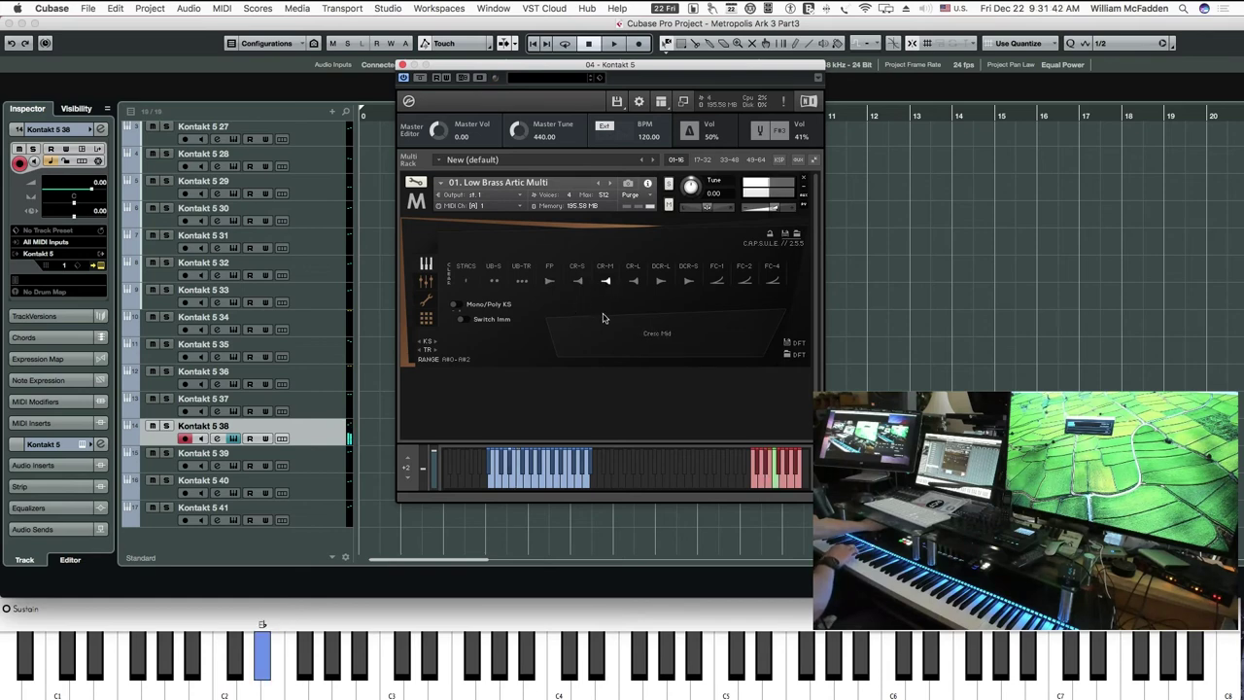
left_click(633, 282)
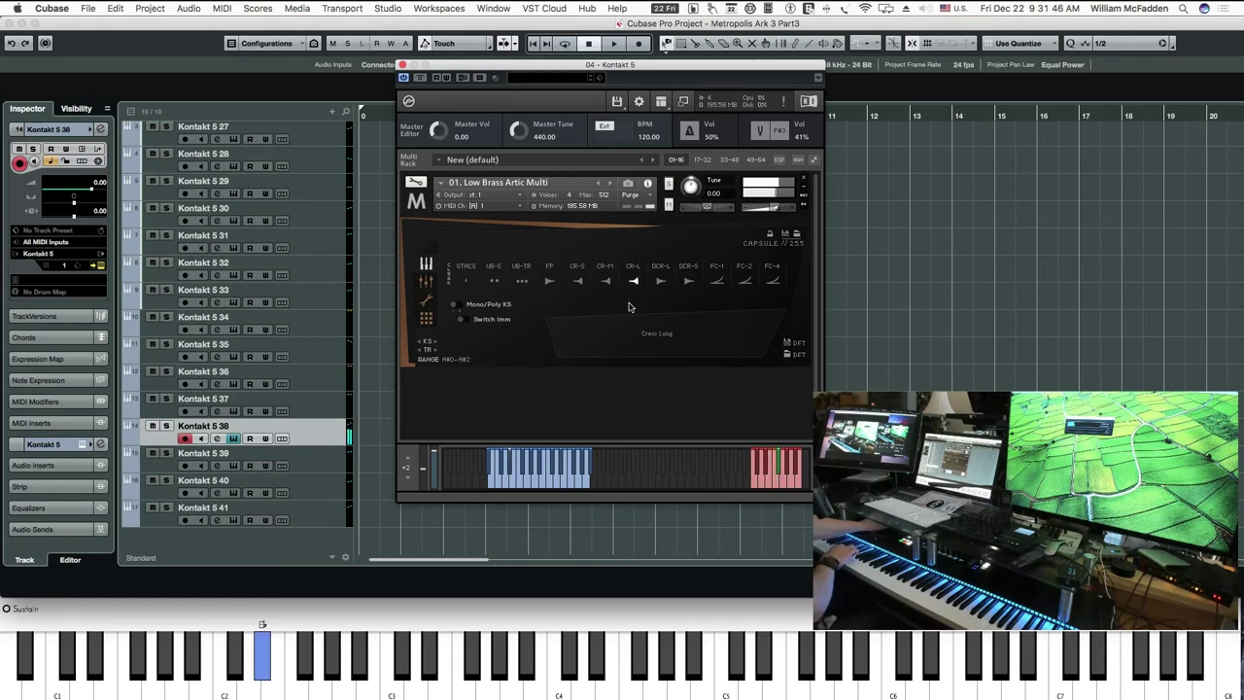
Step: Audition the Low Brass Artic Multi's DCR-L, DCR-S, FC-1, FC-2 and FC-4 articulations, and close its instrument window
left_click(661, 282)
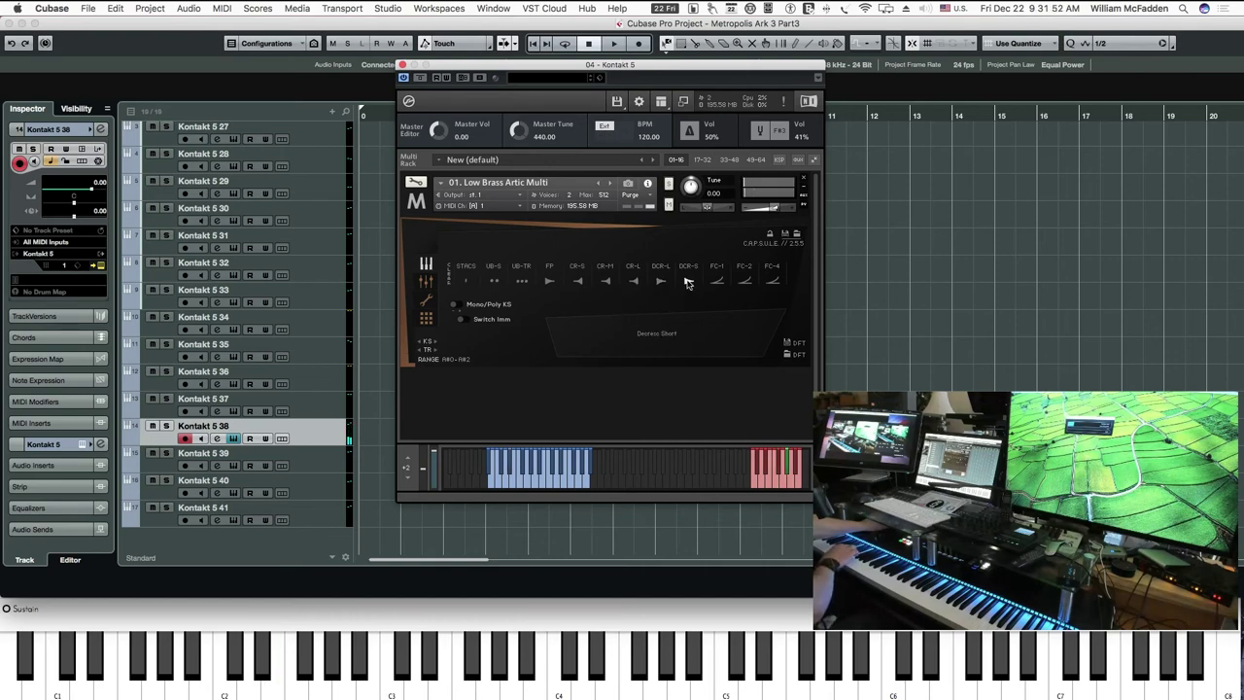
left_click(719, 284)
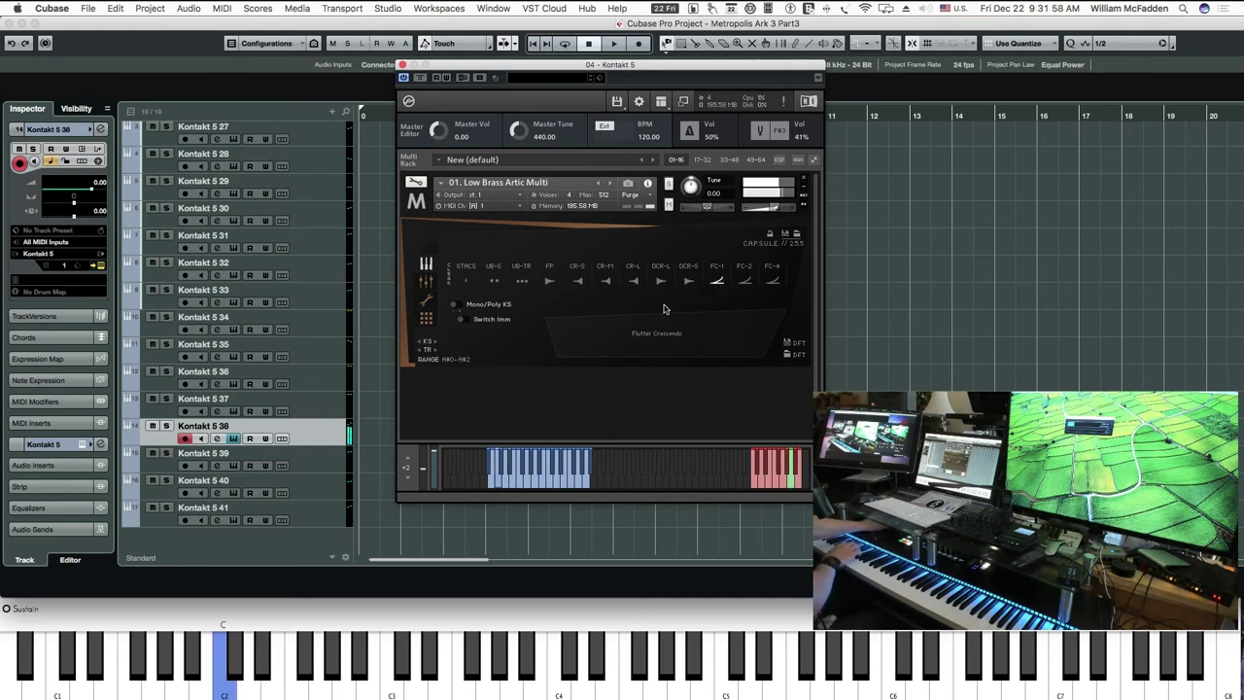
left_click(745, 282)
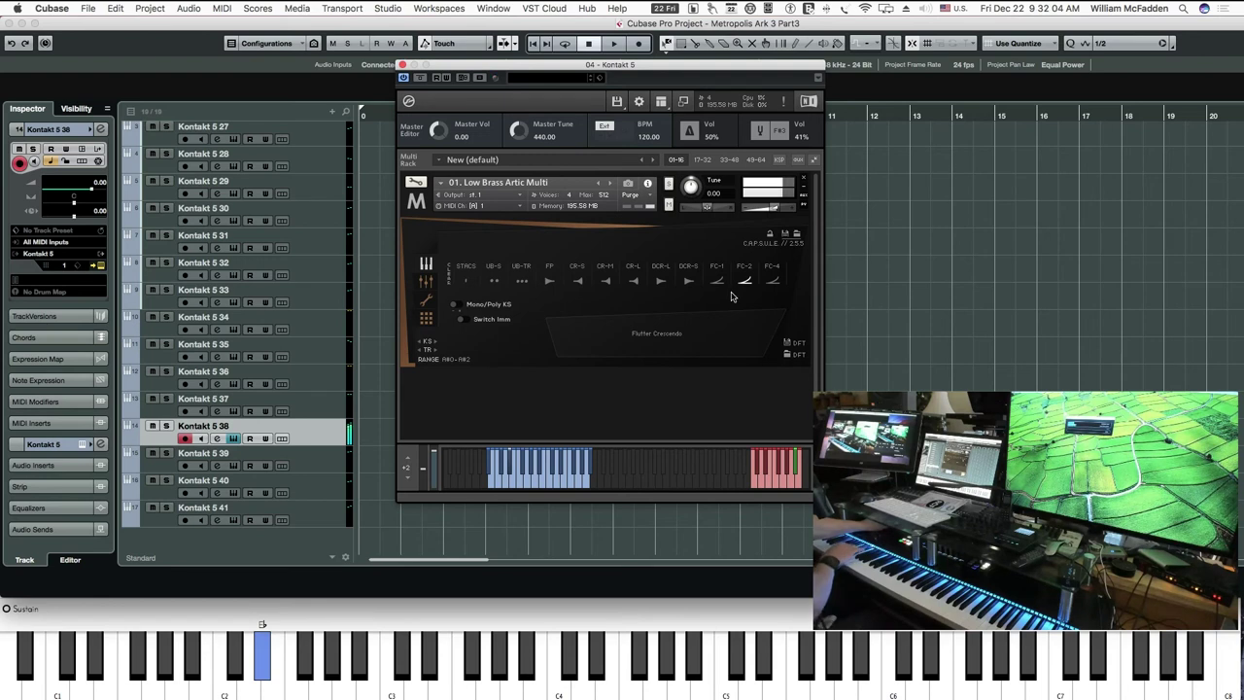
left_click(773, 282)
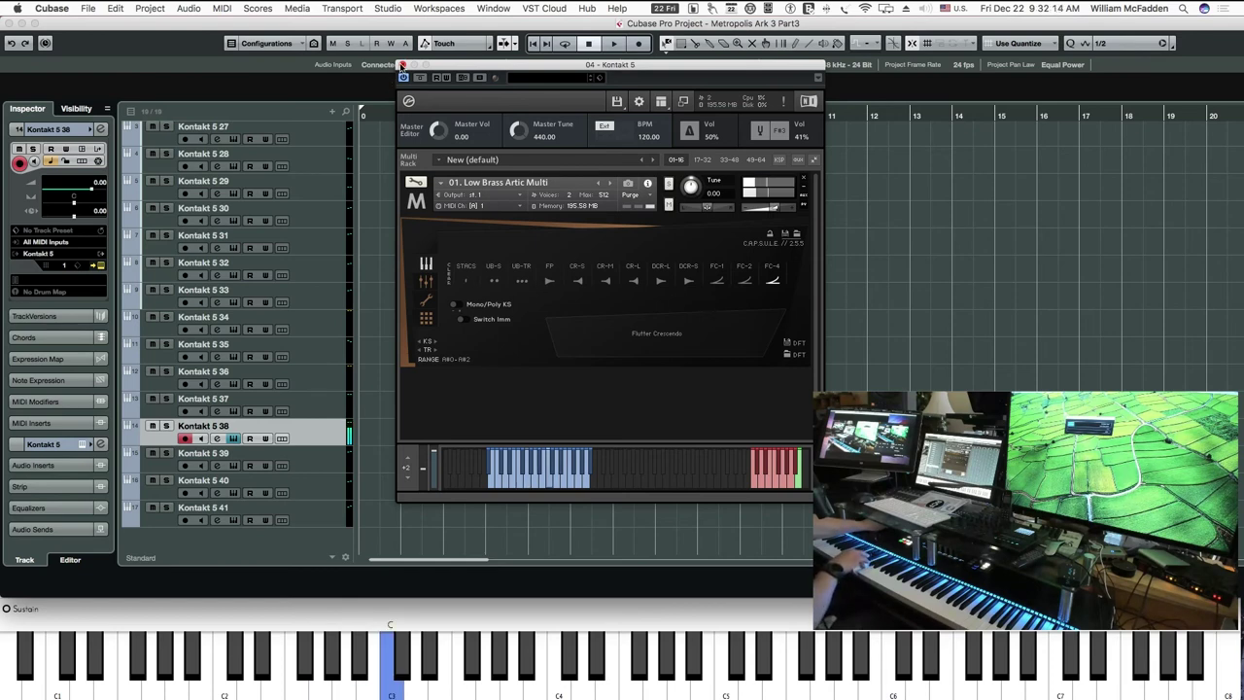
left_click(403, 64)
Step: Open the Low Brass Cluster Artics Multi of track Kontakt 5 39 and audition its STACT, UB-ST, UB-TT, FP-T and HD-T articulations
left_click(317, 463)
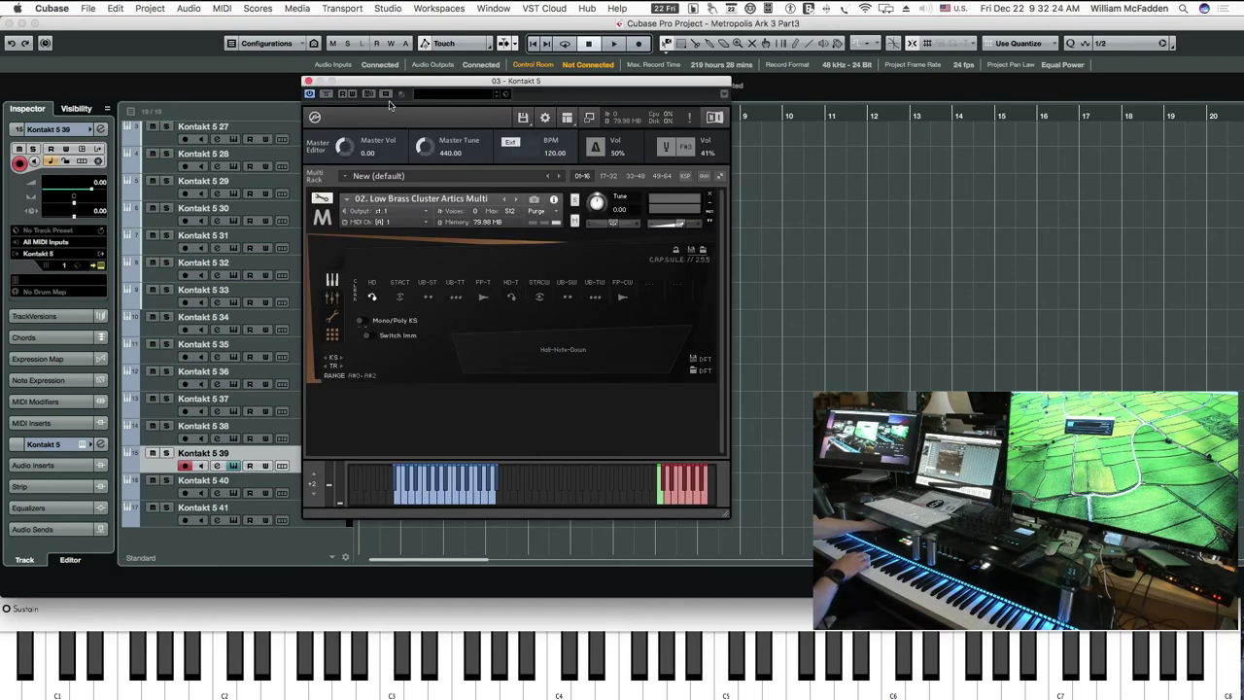
left_click_drag(382, 86, 511, 82)
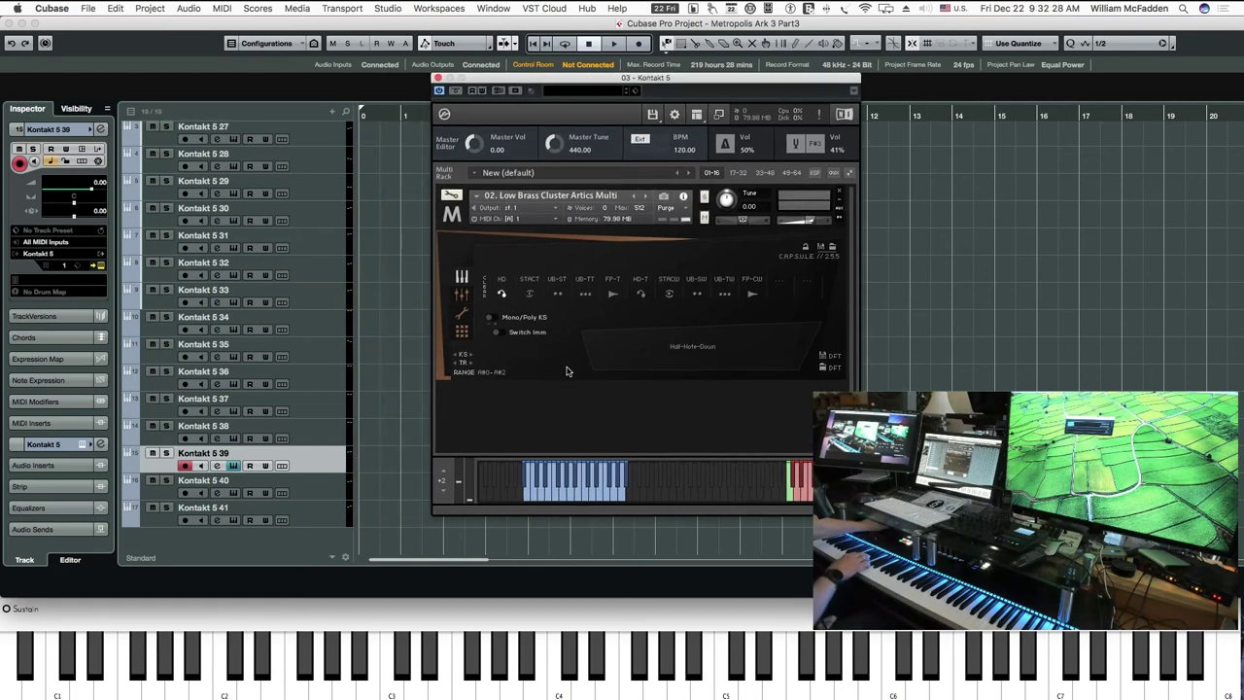
left_click(530, 296)
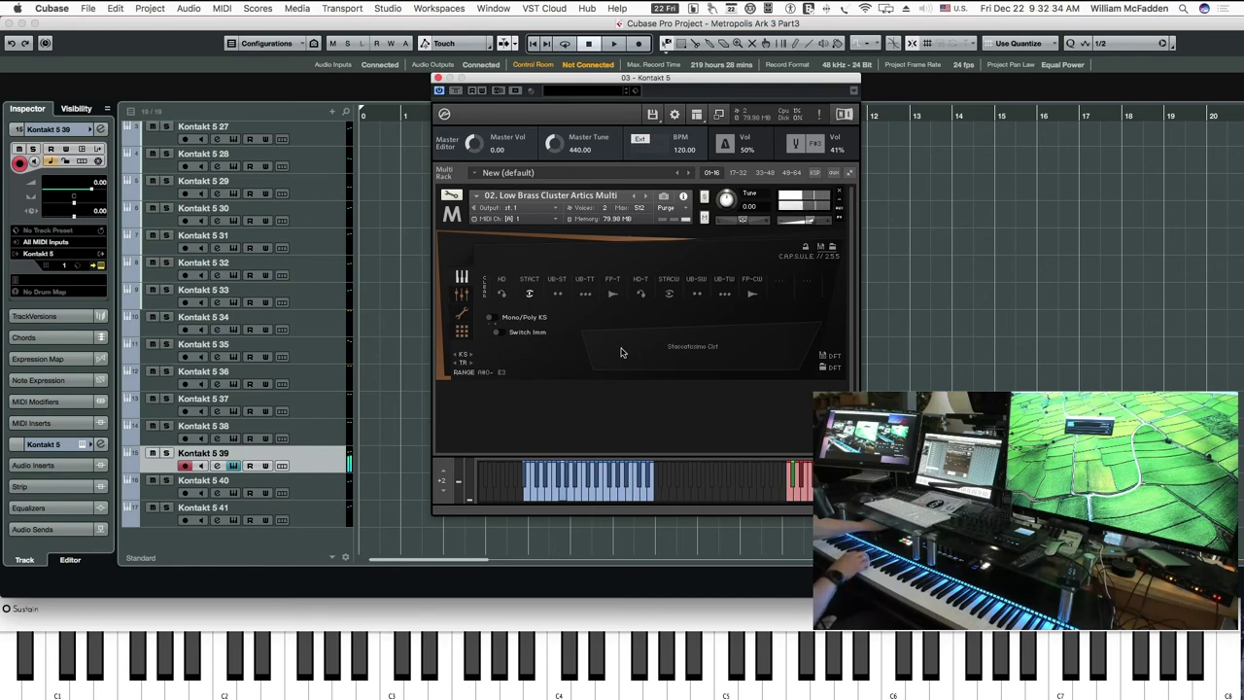
left_click(558, 295)
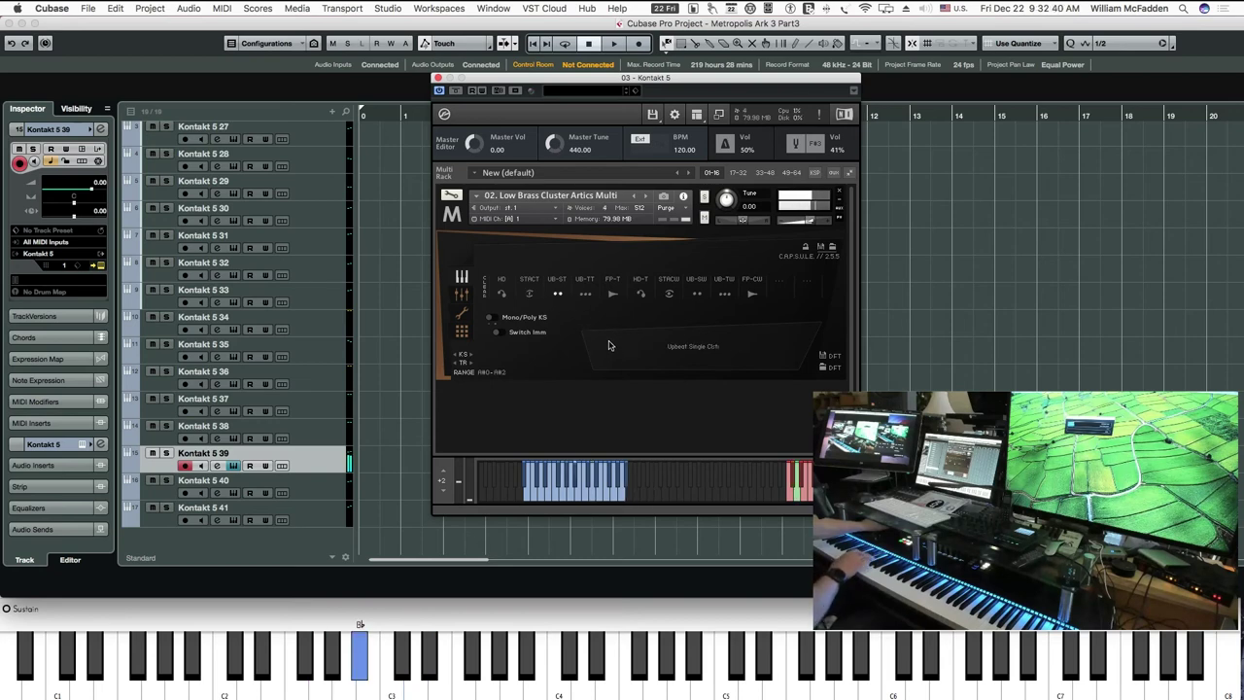
left_click(584, 297)
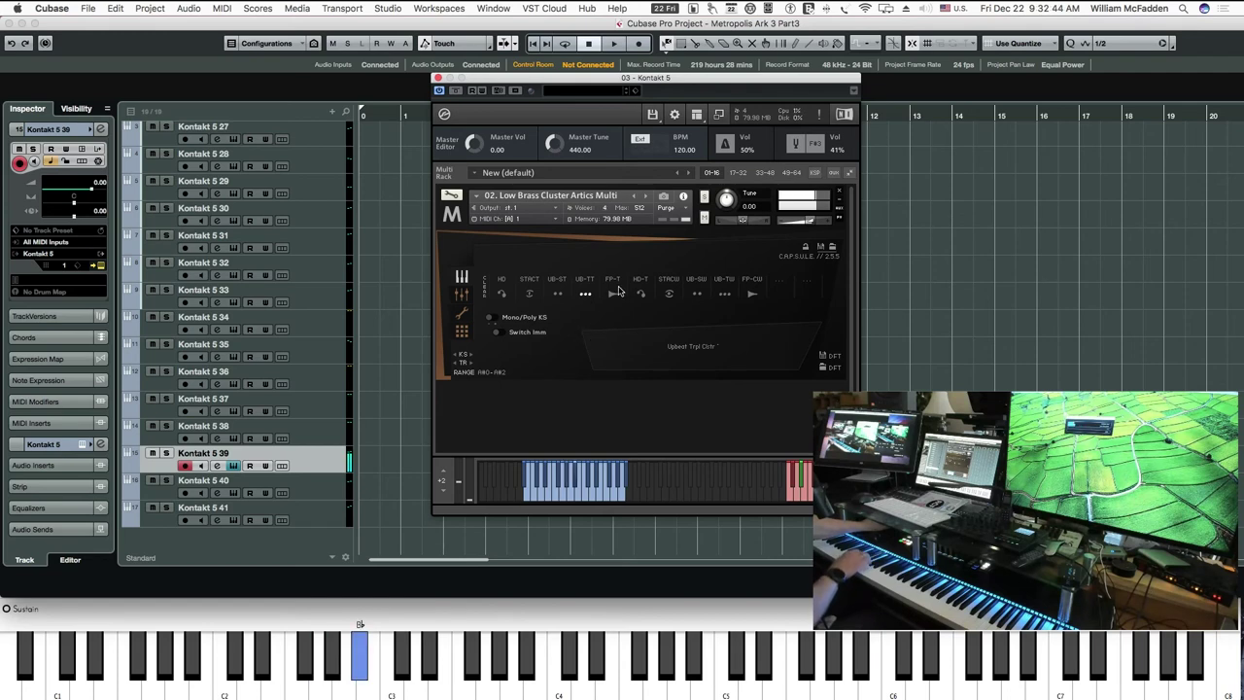
left_click(612, 295)
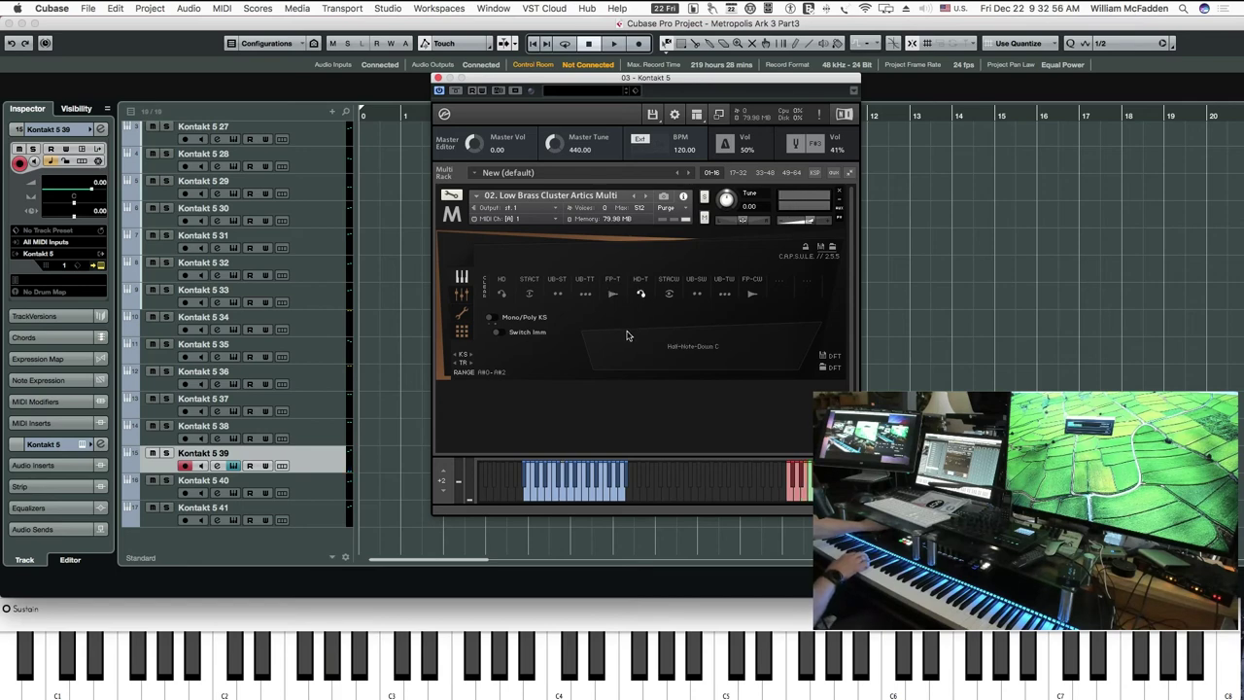
Step: Audition the Low Brass Cluster Artics Multi's STACW, UB-SW, UB-TW and FP-CW articulations, and close its instrument window
left_click(670, 296)
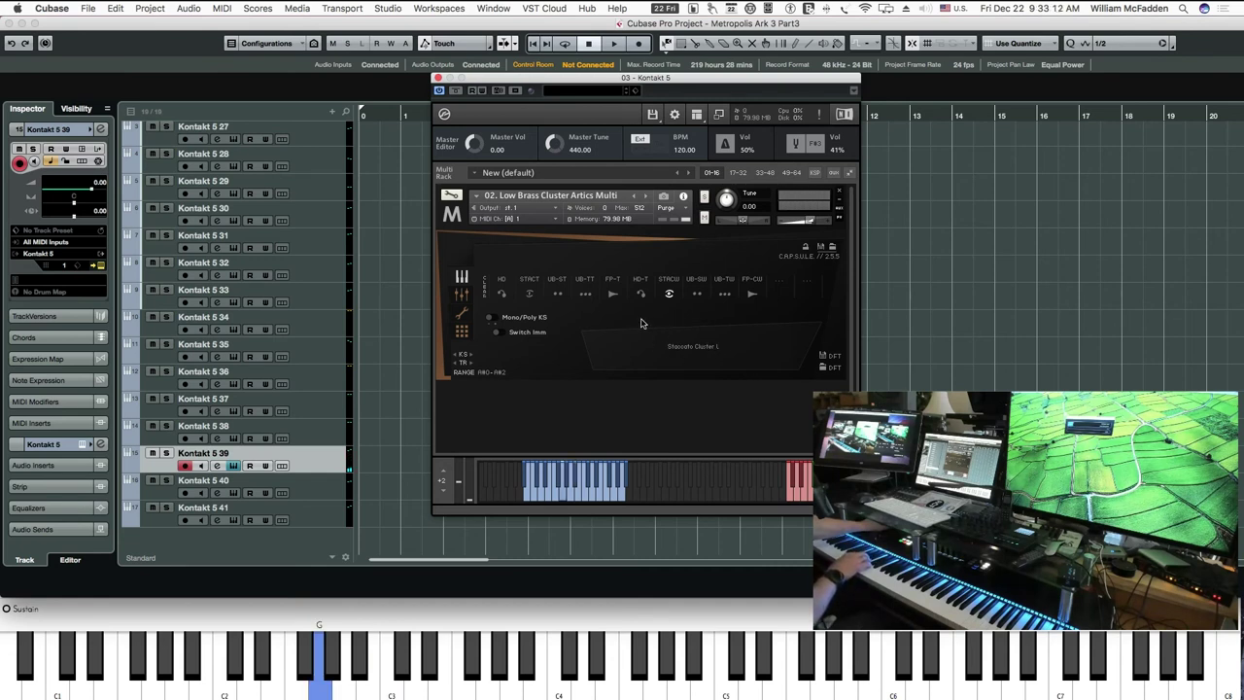
left_click(696, 296)
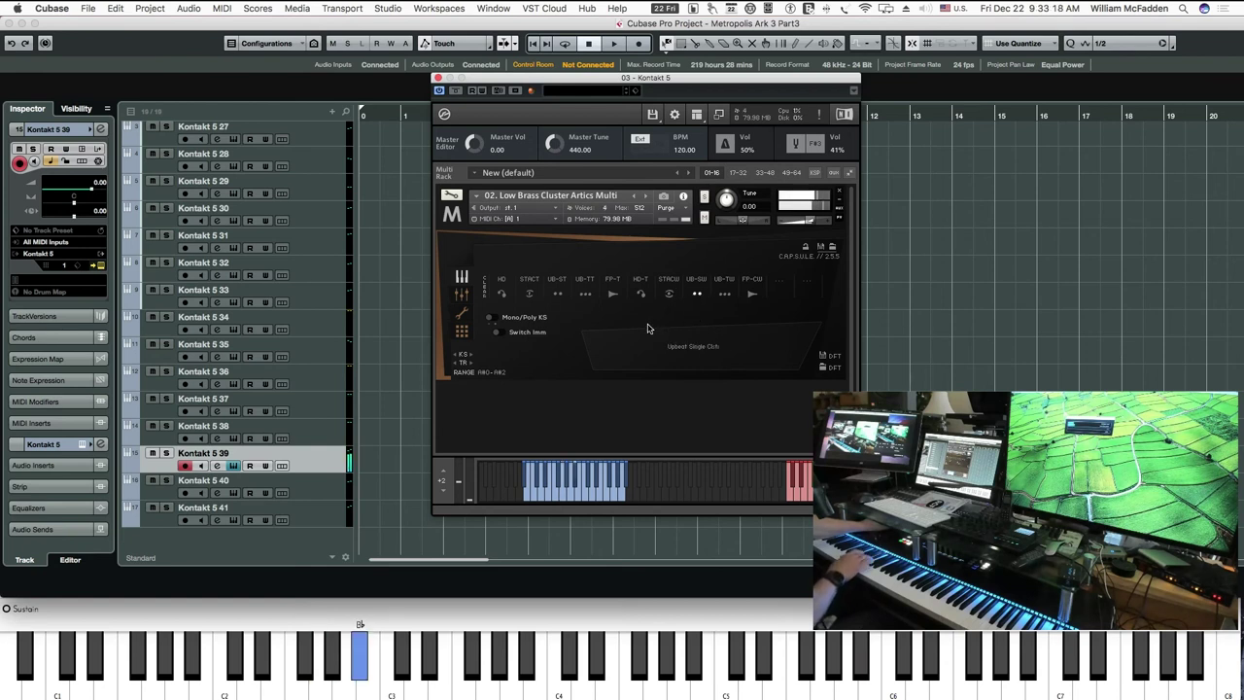
left_click(724, 294)
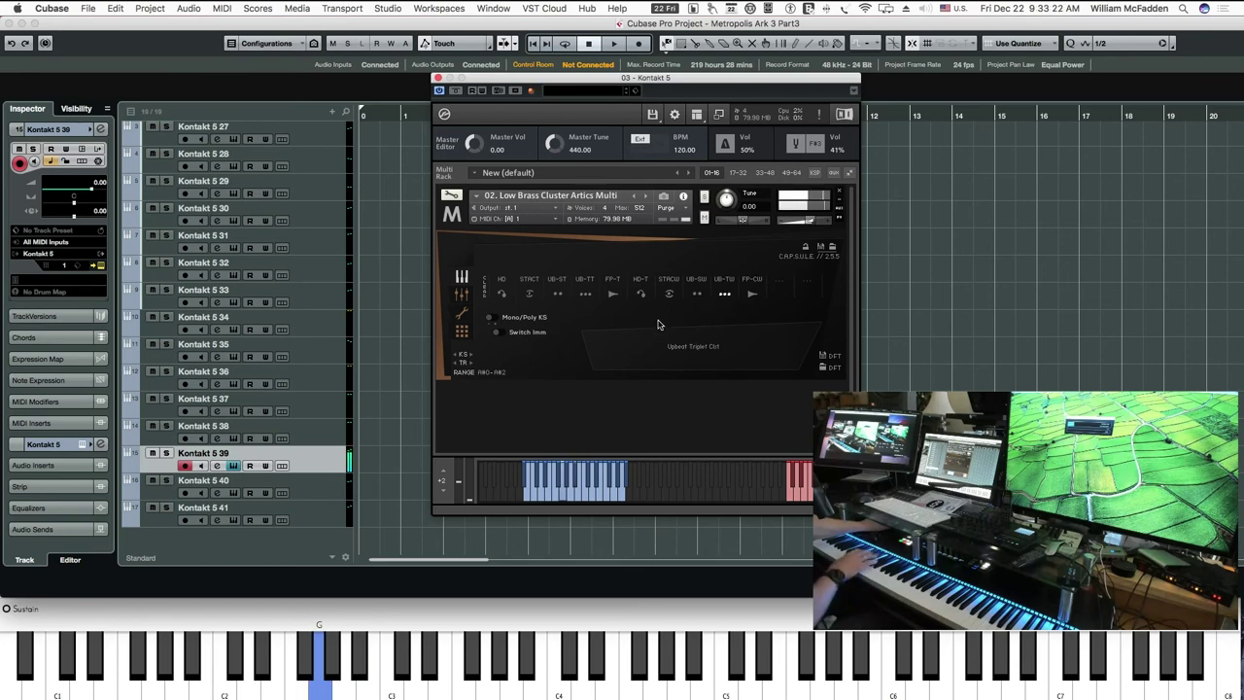
left_click(752, 296)
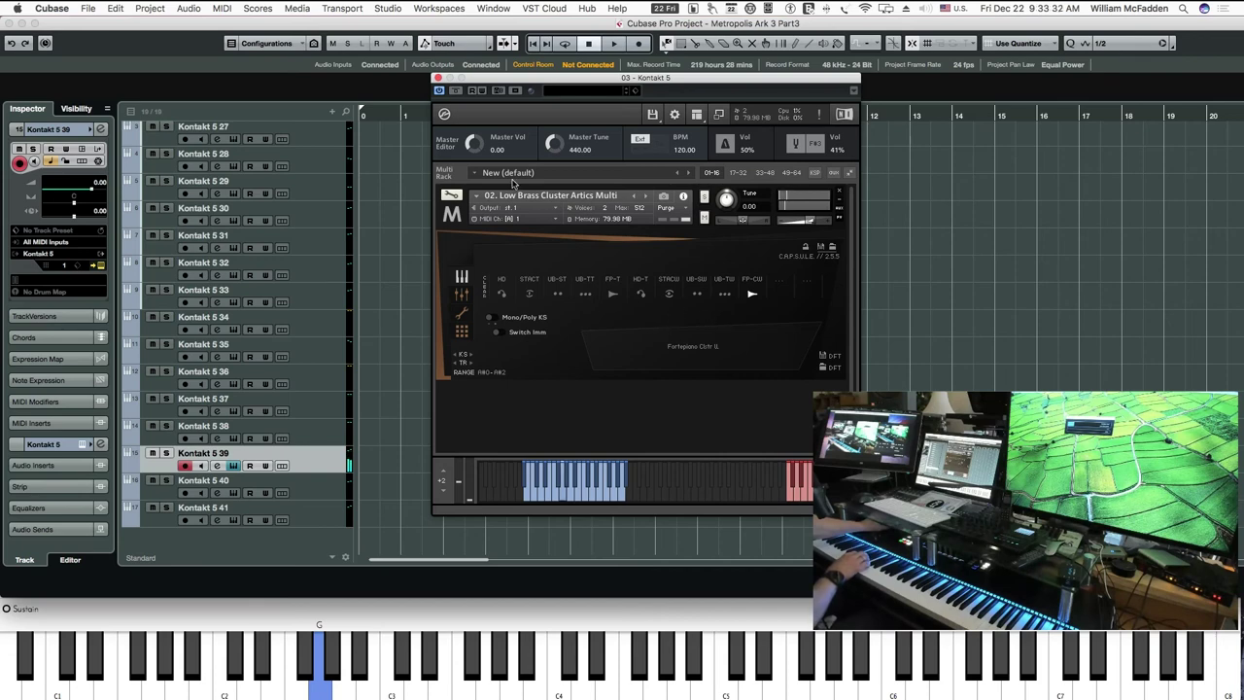
left_click(438, 77)
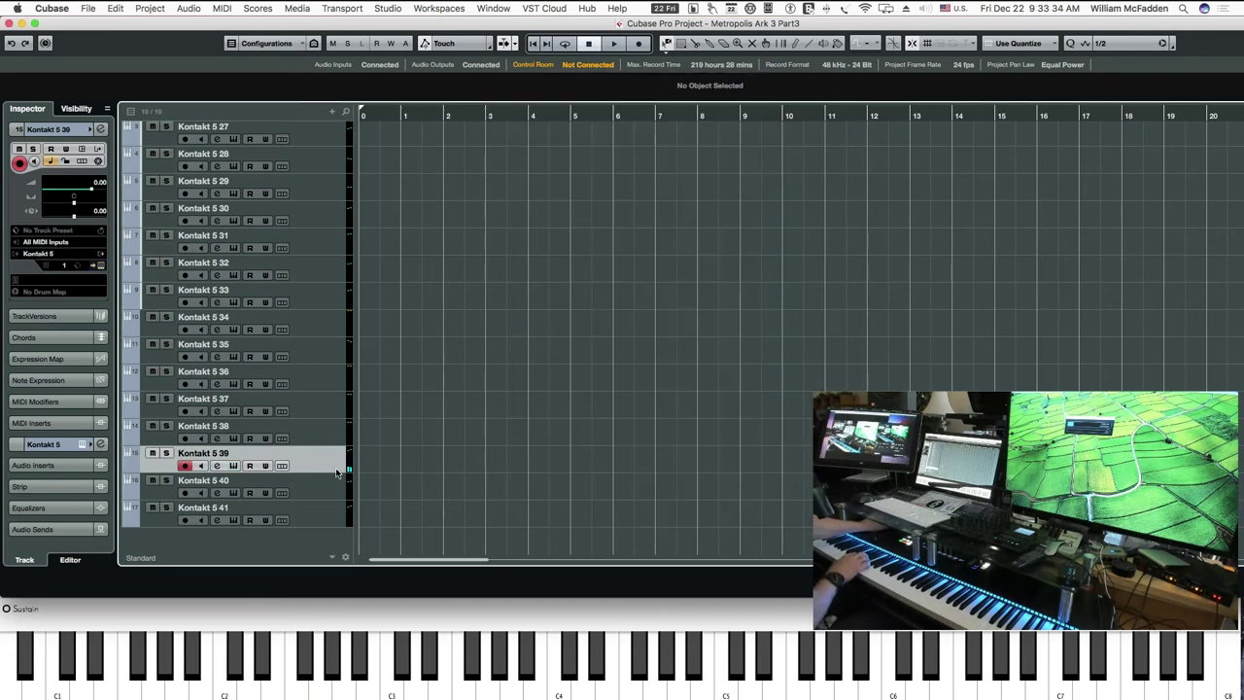
Step: Open and audition the Low Brass Reps Multi of track Kontakt 5 40, including its R-8, R-8T and R-16 articulations, and close its window
left_click(213, 496)
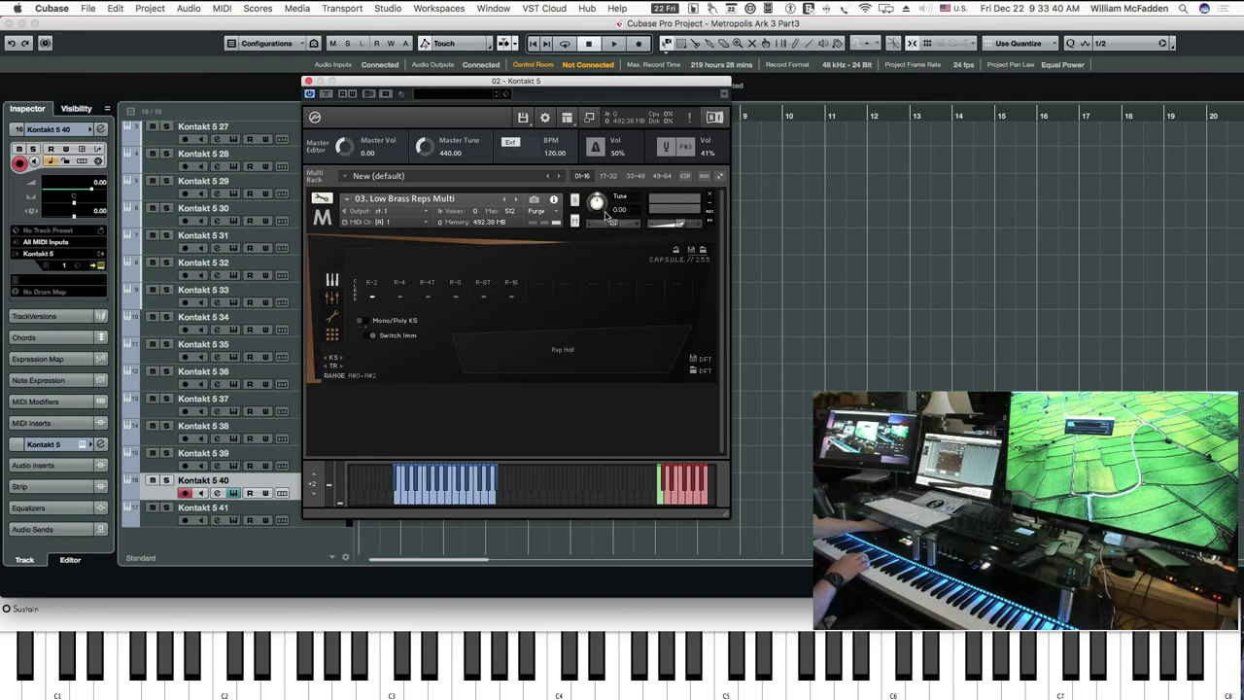
left_click_drag(422, 89, 581, 83)
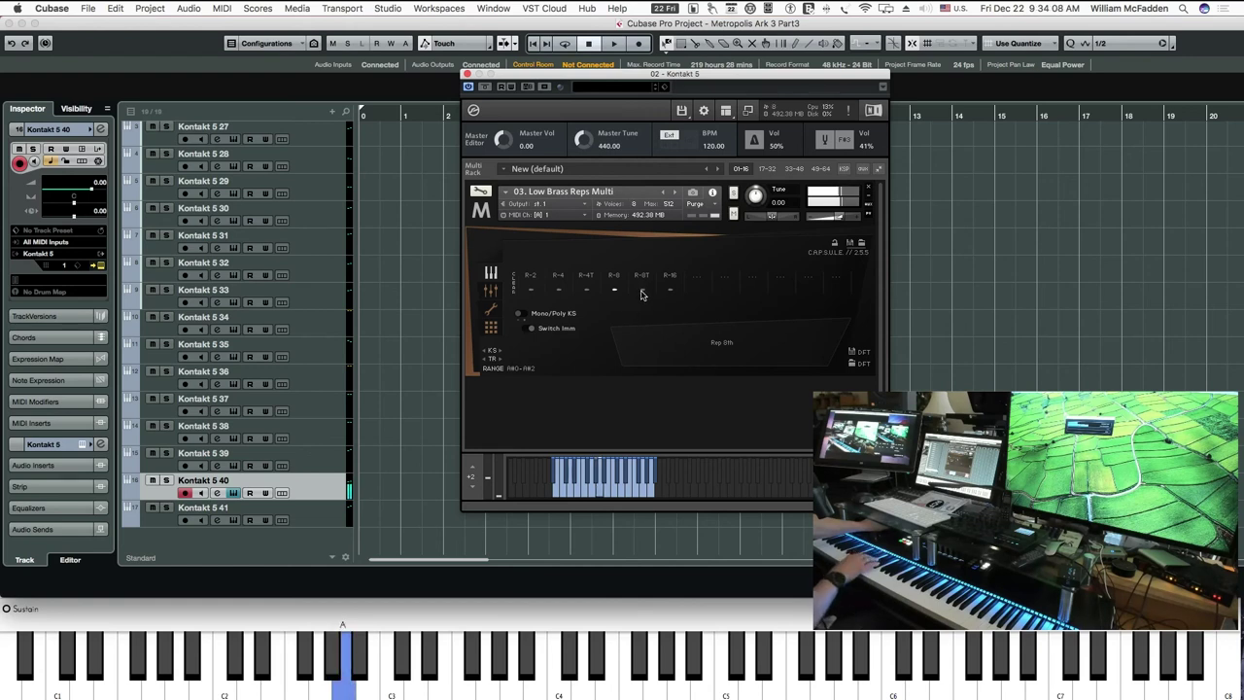
left_click(642, 290)
left_click(669, 290)
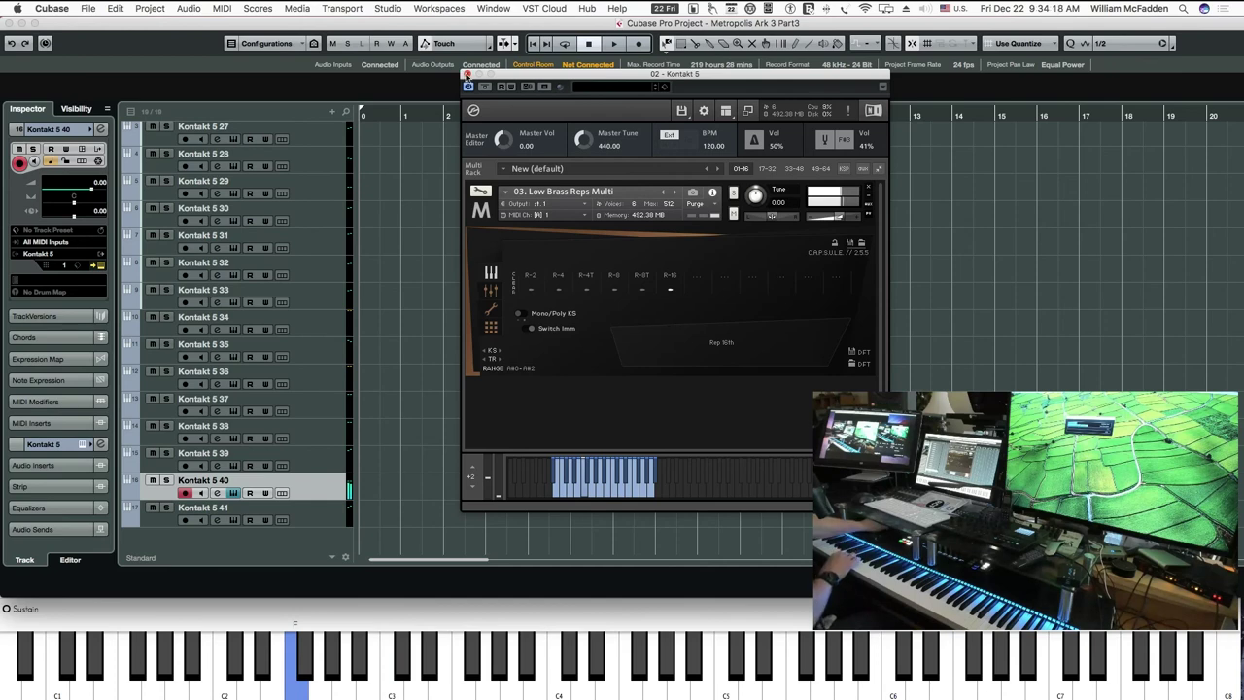
left_click(217, 493)
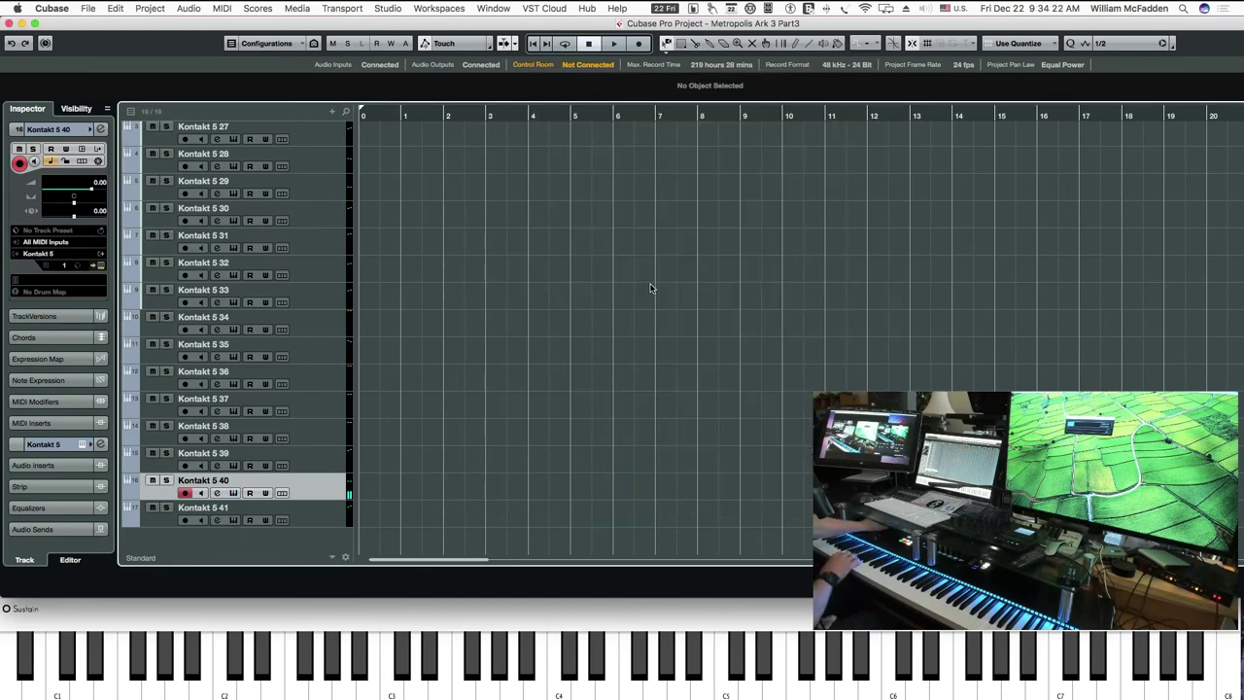
Step: Open the Low Brass Cluster Reps Multi instrument of track Kontakt 5 41 and select that track for playing
key("super+e")
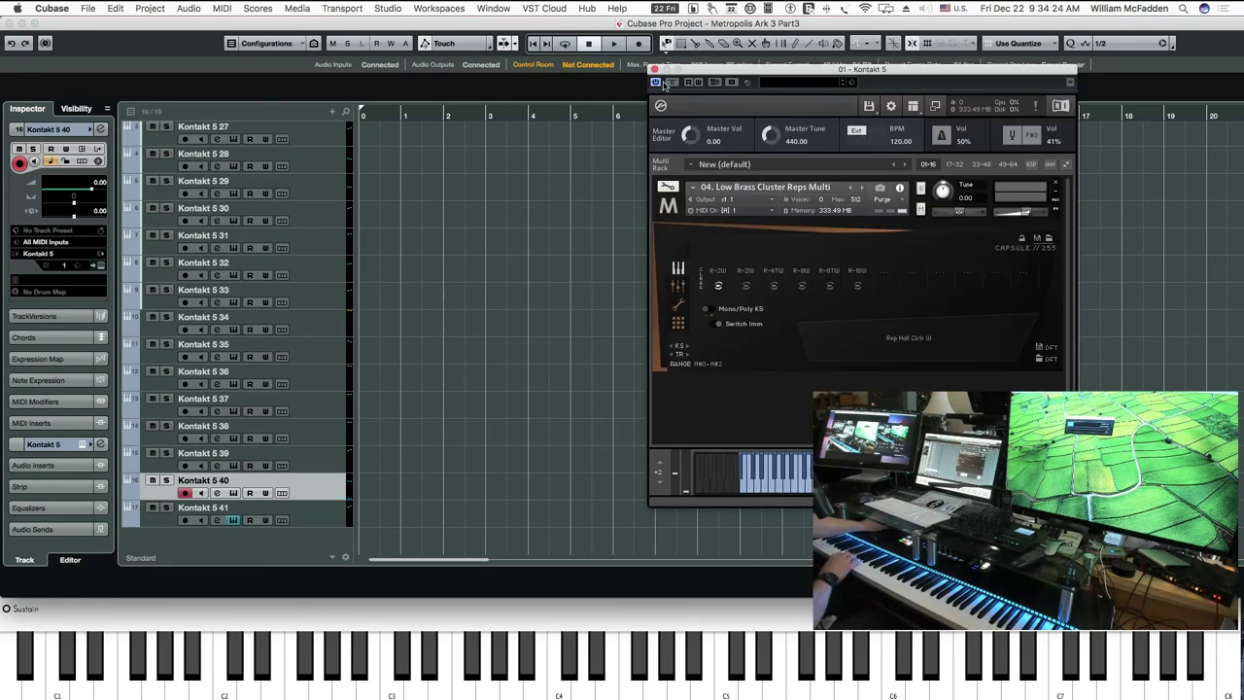
left_click_drag(716, 74, 558, 69)
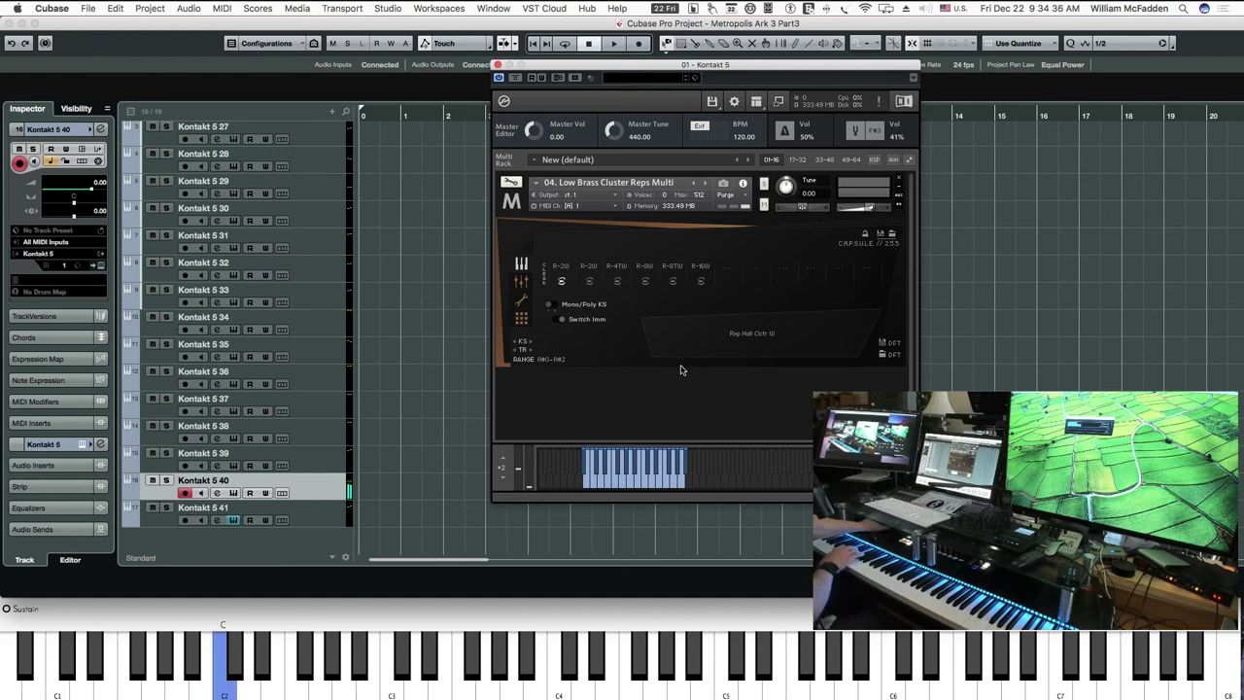
key("Down")
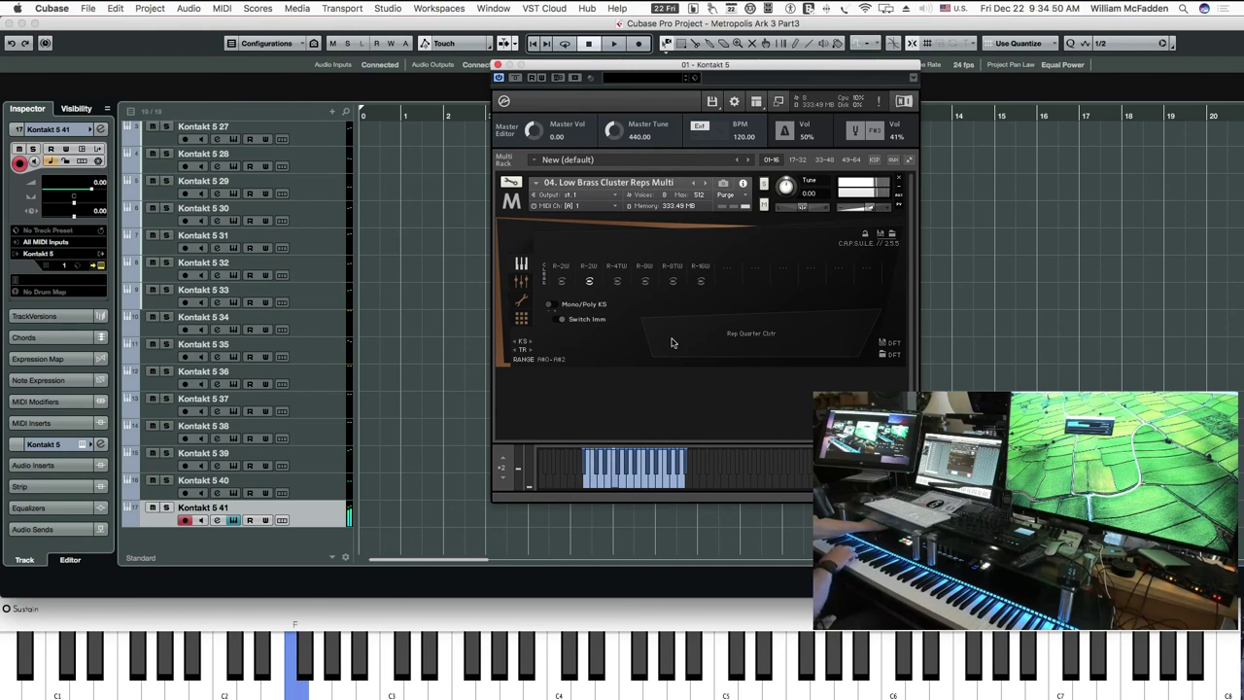
Step: Audition the Low Brass Cluster Reps Multi's repetition articulations, including R-2W, R-8TW and R-16W, and close its instrument window
left_click(562, 282)
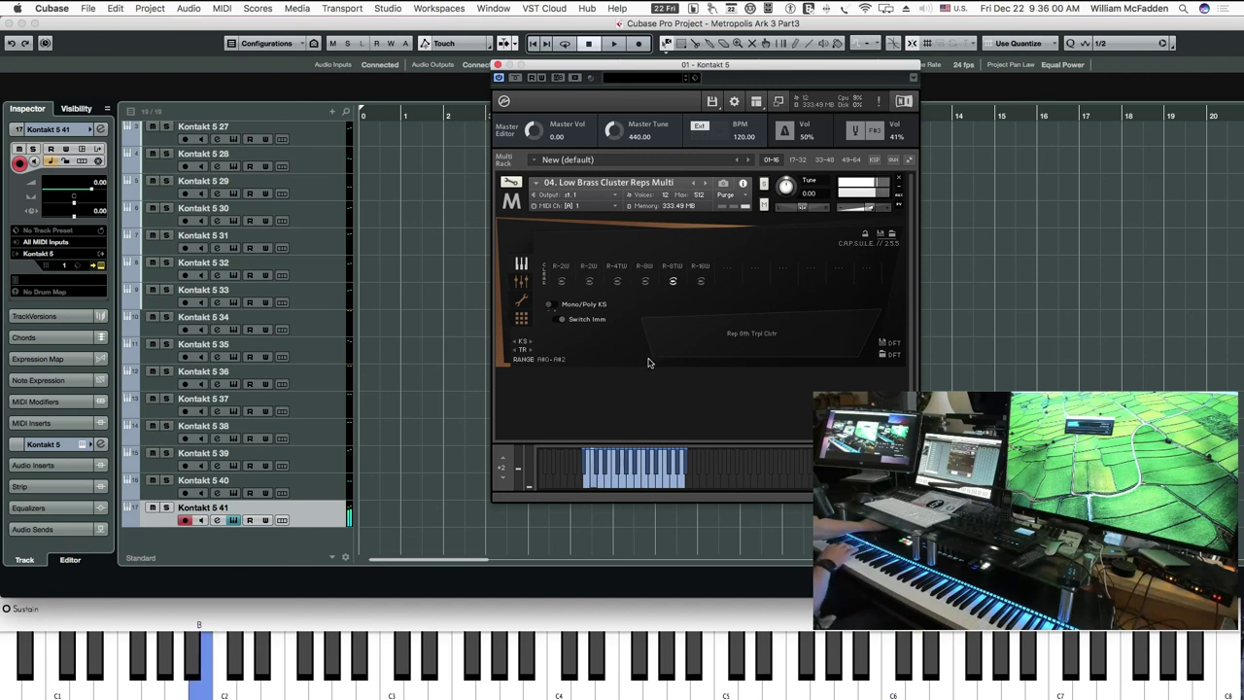
left_click(700, 282)
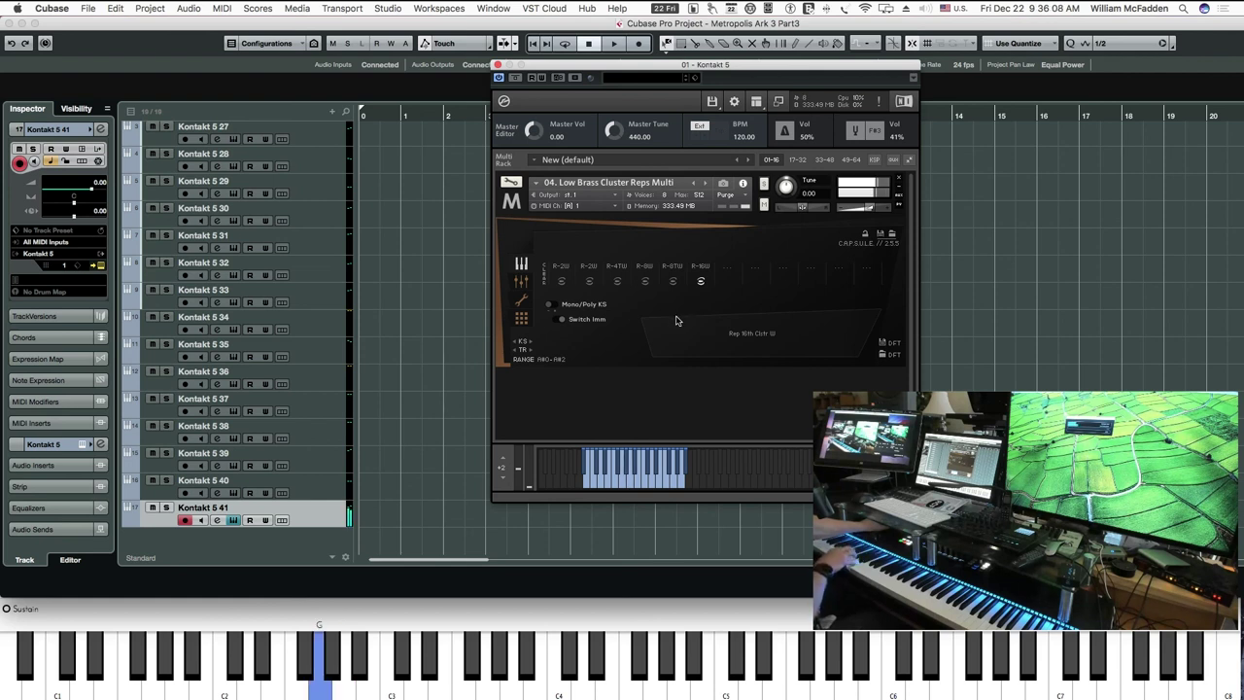
left_click(498, 64)
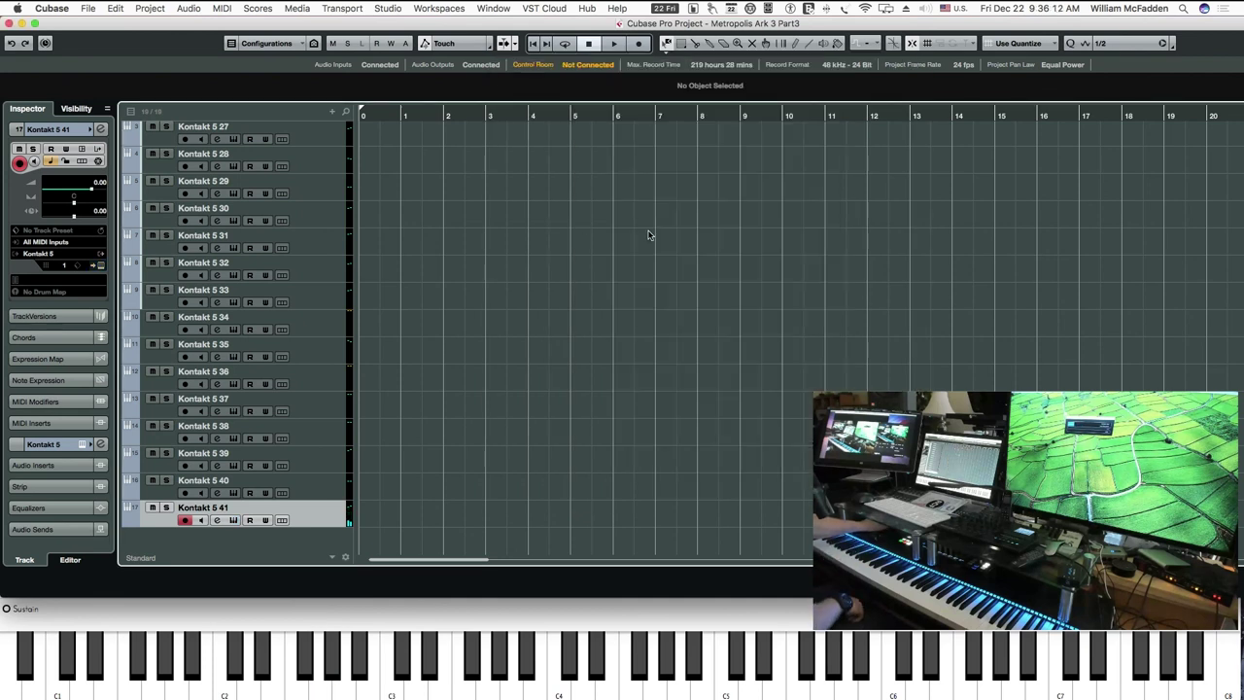